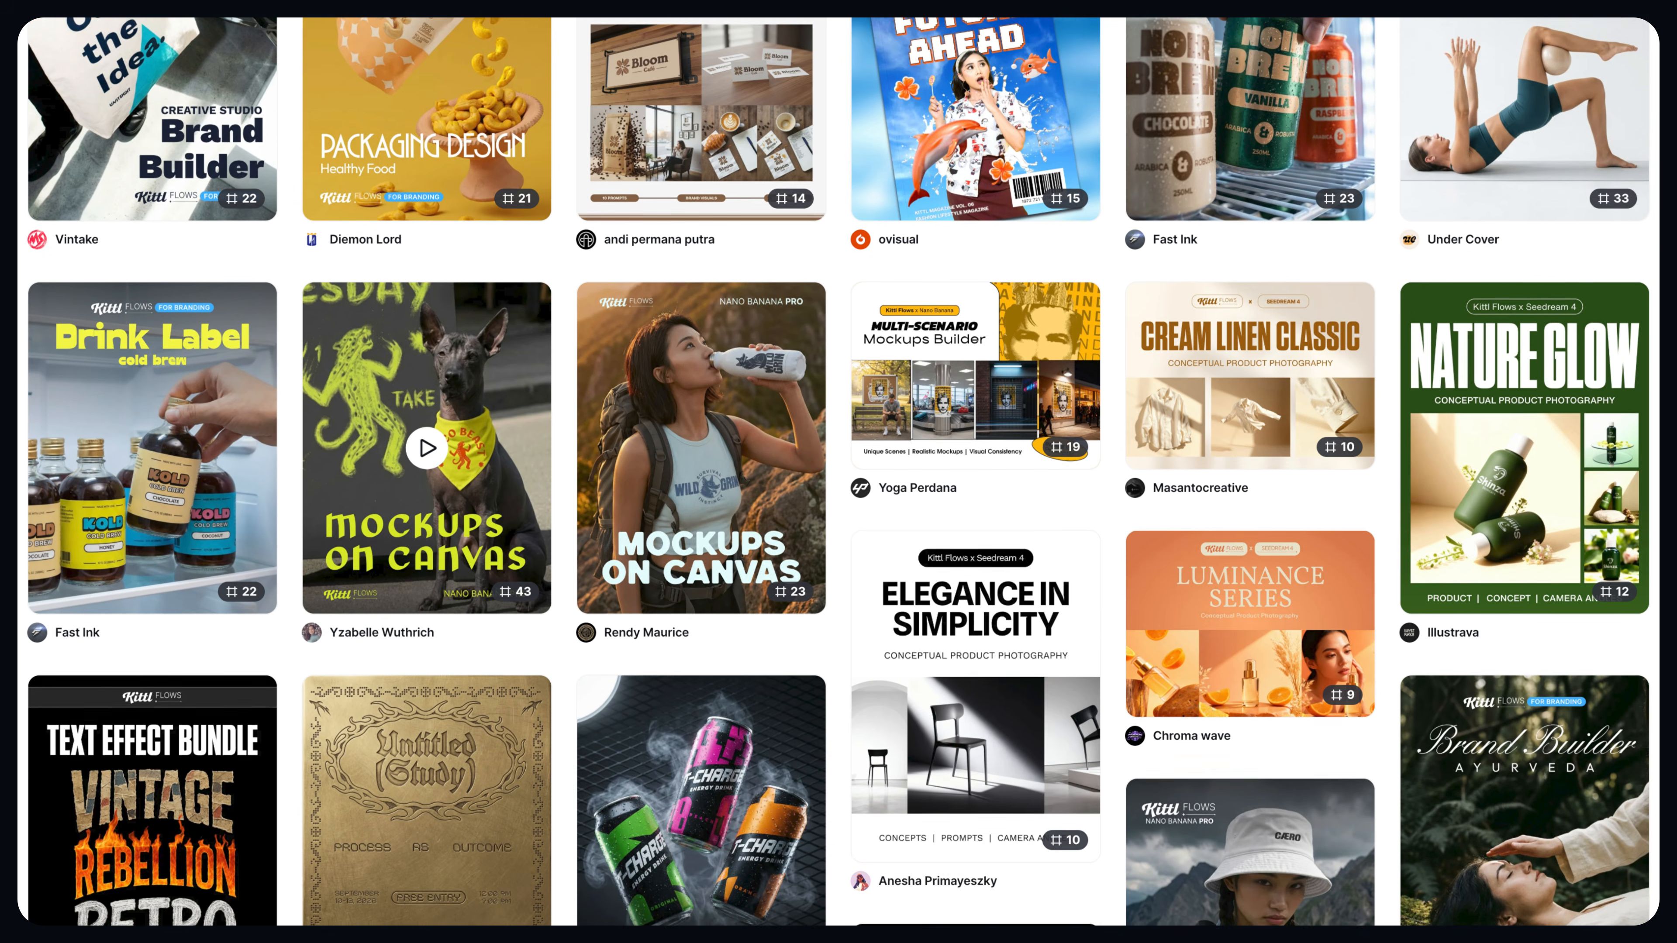
Look through the flow templates, survey the Soap Conceptual Photography boards and play the Shadow reveal video.
scroll(838, 471, "down", 5)
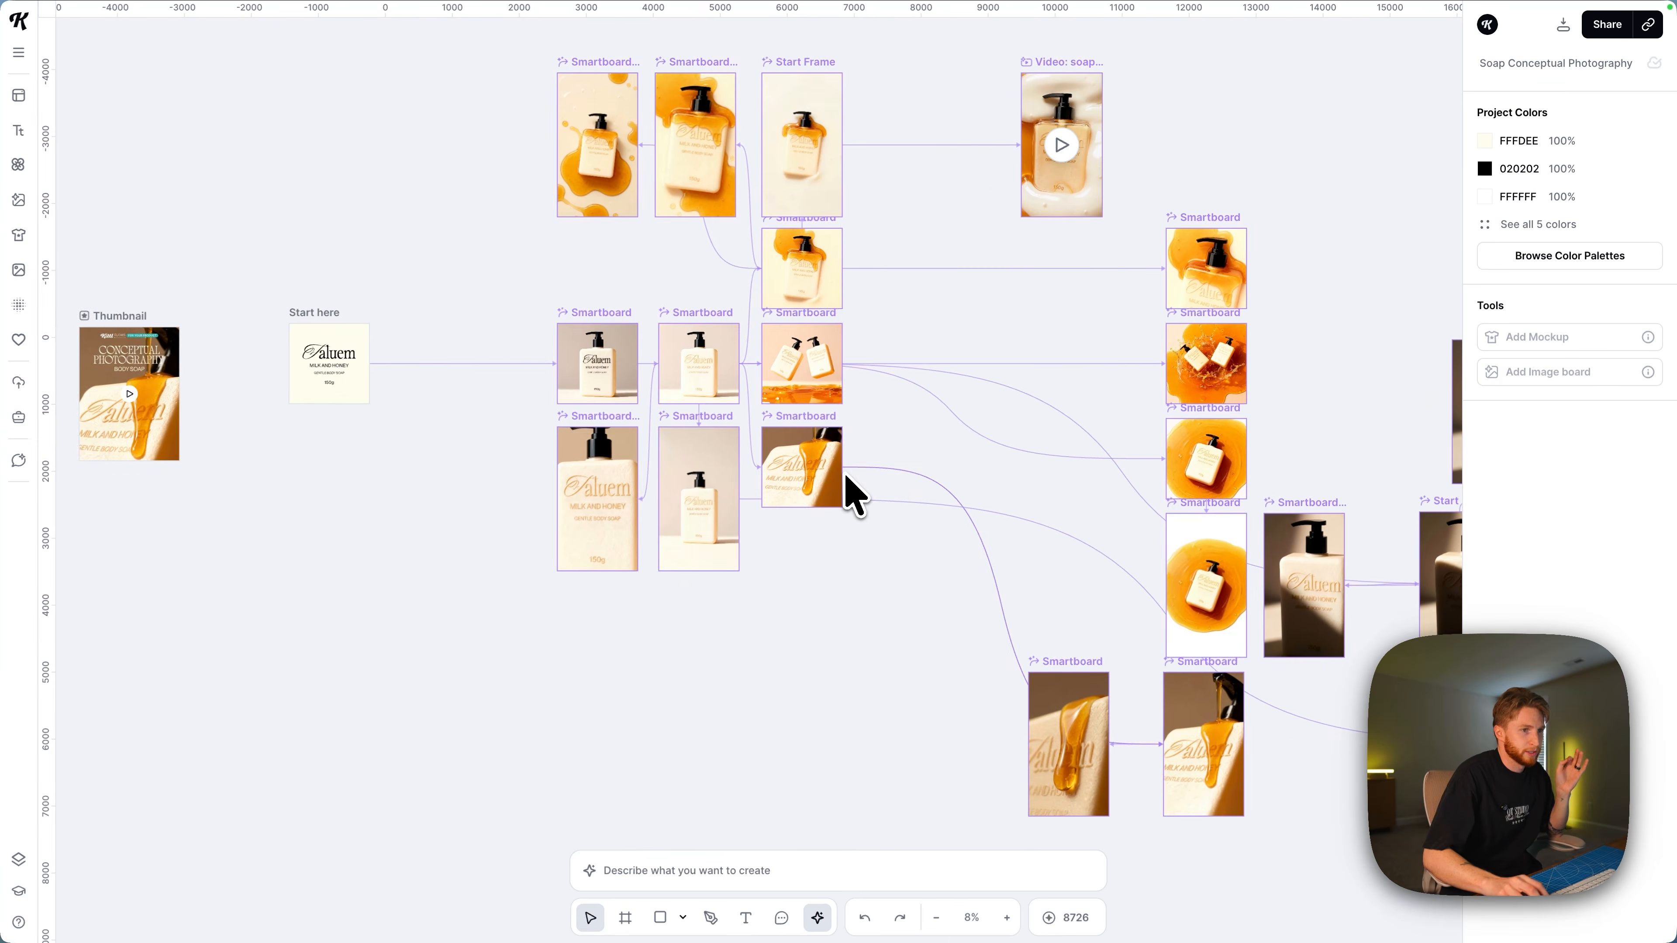
scroll(653, 593, "right", 2)
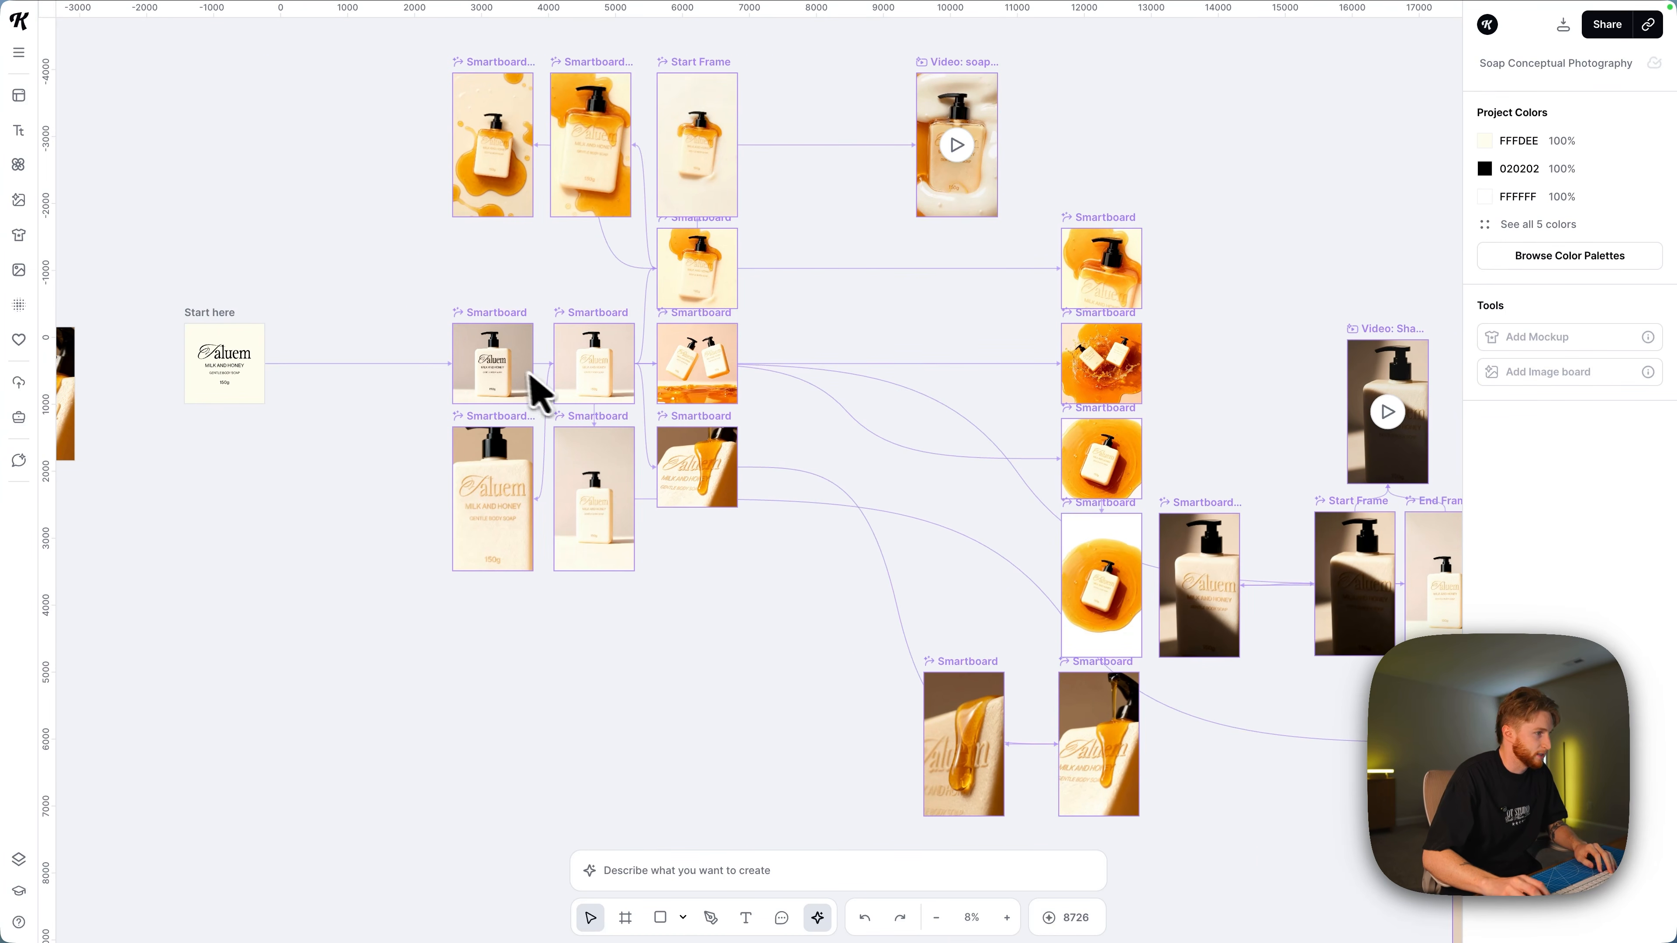
scroll(538, 389, "right", 5)
scroll(538, 390, "down", 2)
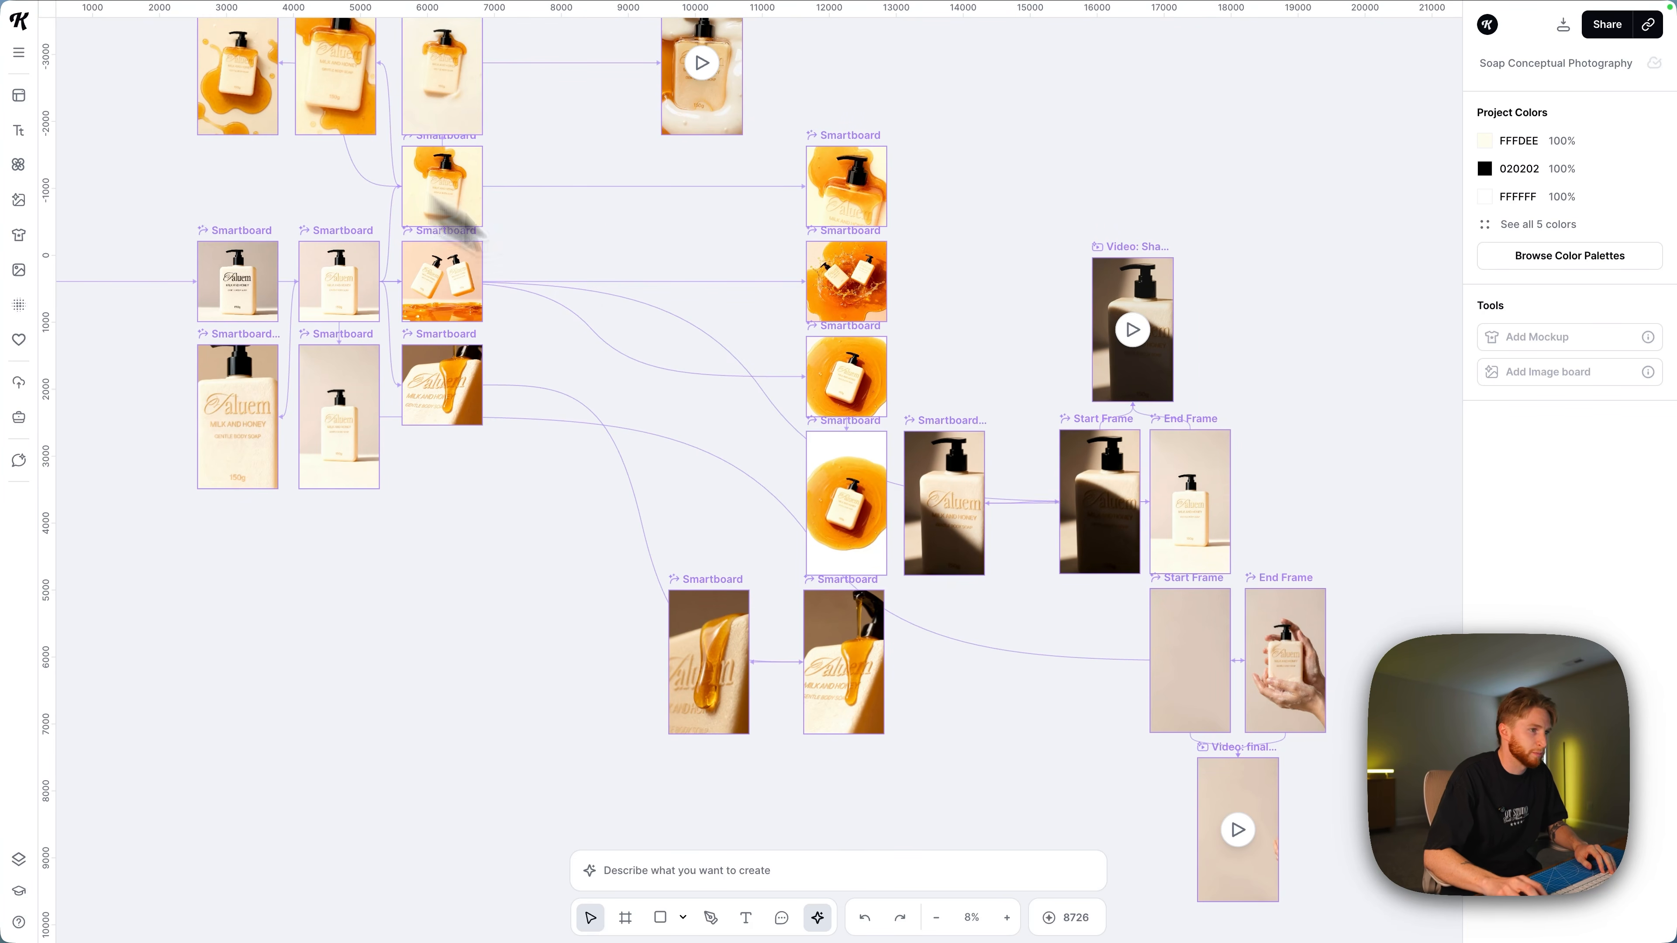
left_click(1132, 329)
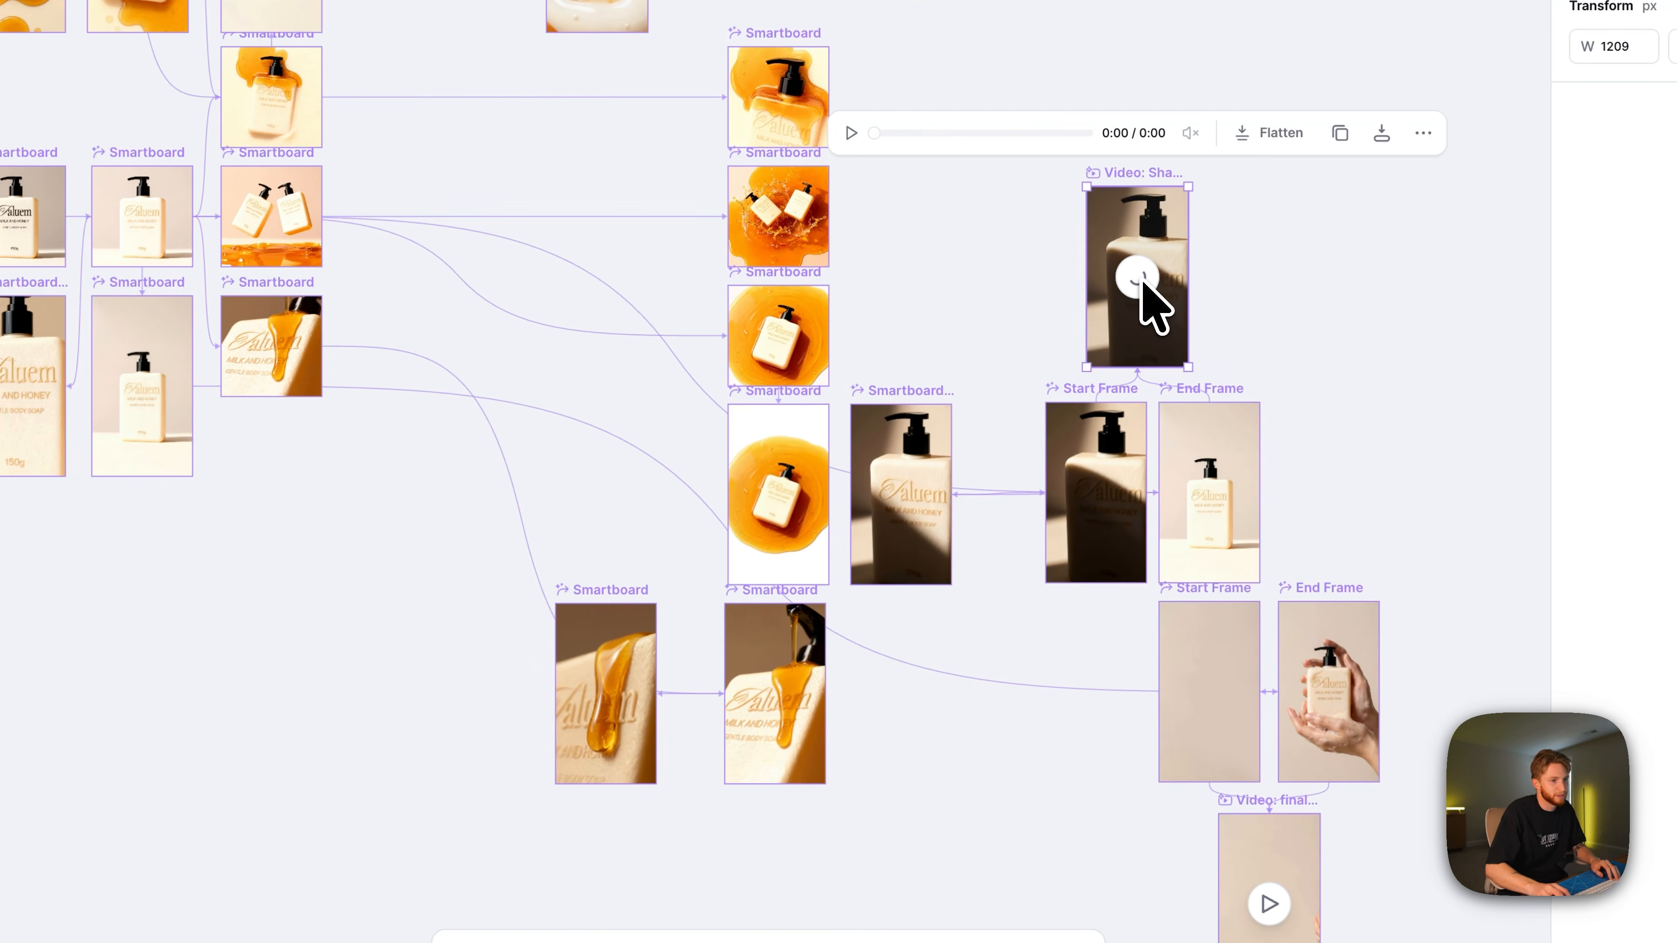
scroll(1344, 730, "up", 5)
scroll(1310, 697, "right", 3)
scroll(1311, 697, "down", 6)
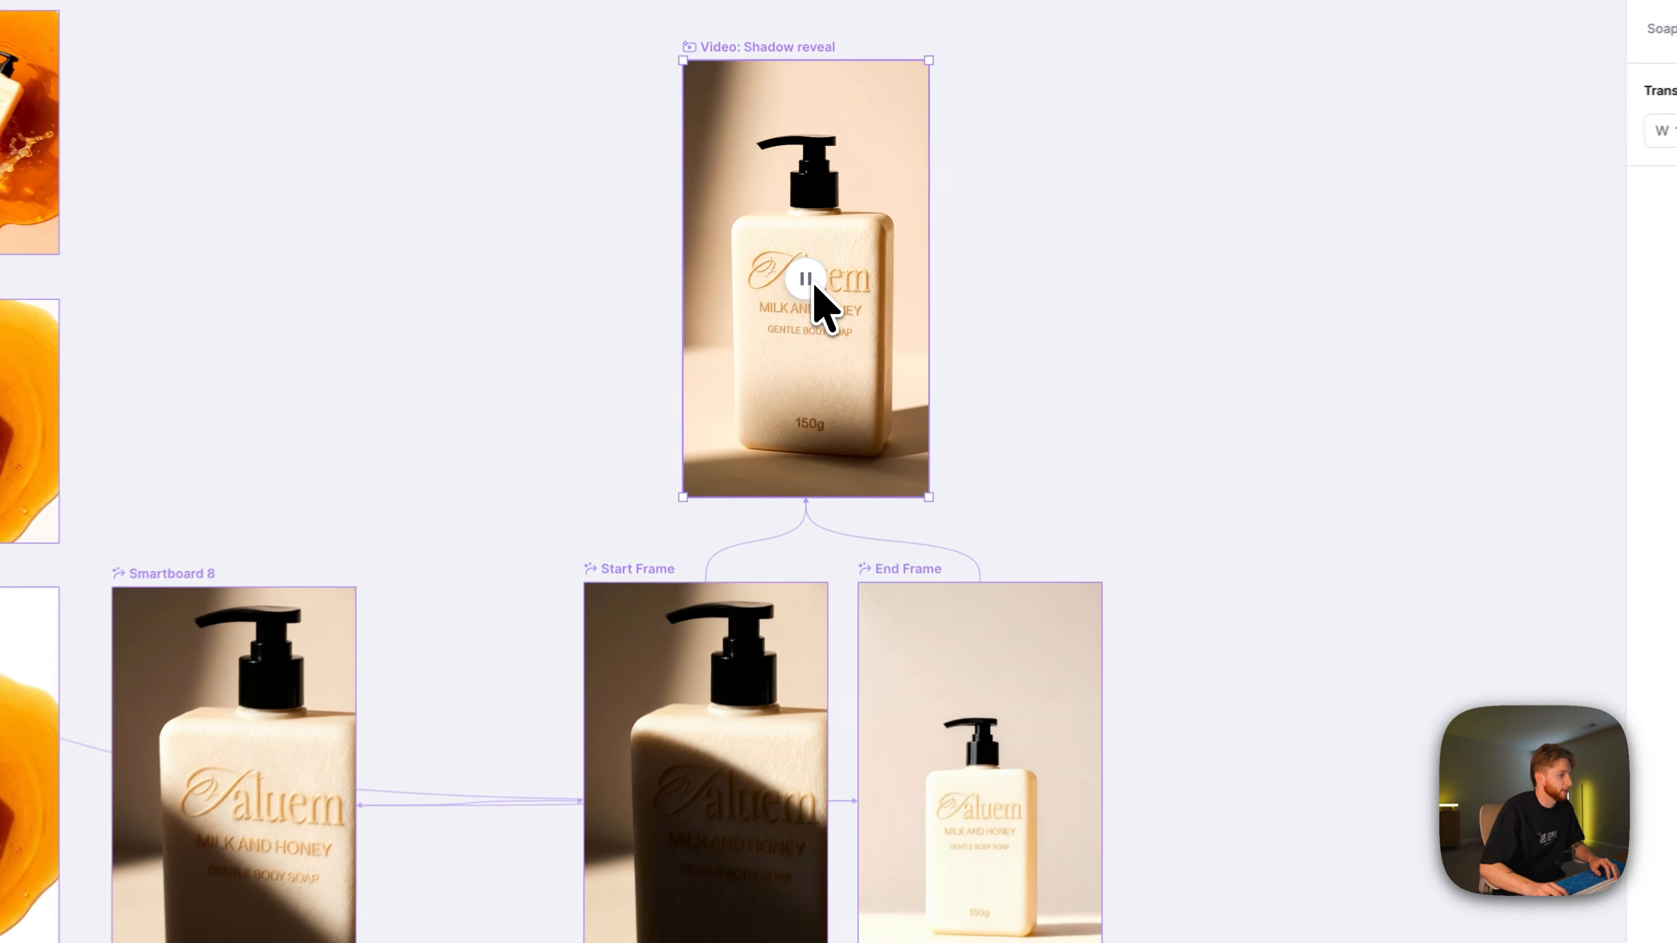
left_click(797, 267)
Examine the honey product shots and trace the flow back to the Start here artboard.
scroll(637, 347, "down", 5)
scroll(632, 349, "left", 8)
scroll(909, 231, "up", 2)
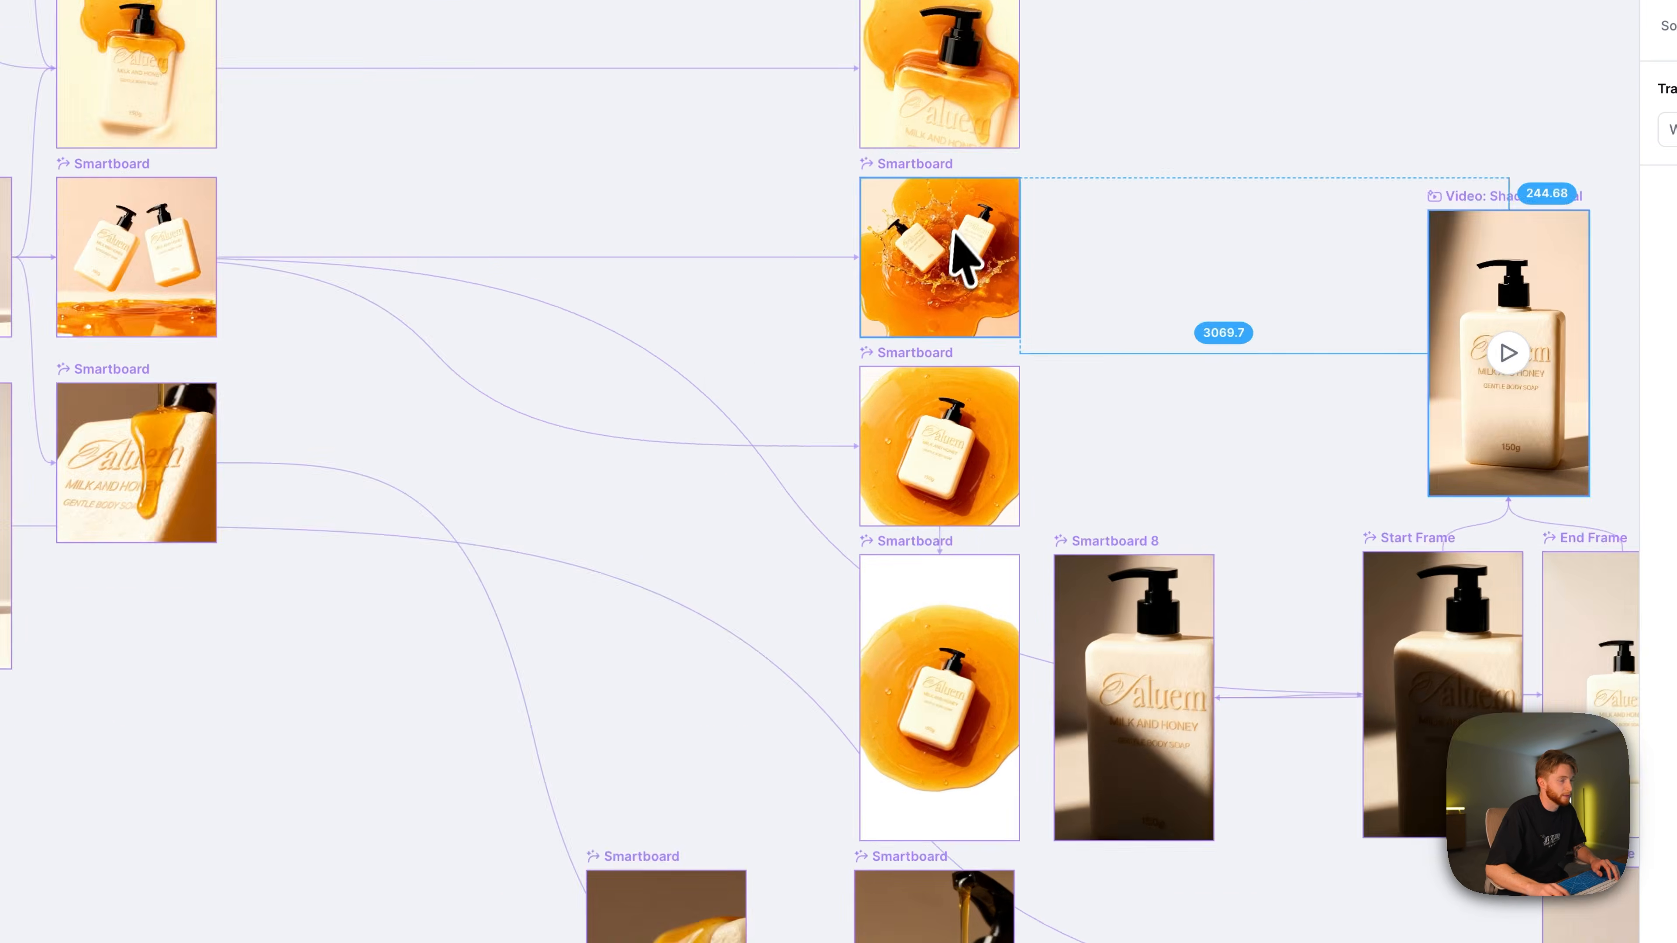
scroll(955, 228, "up", 10)
scroll(850, 370, "up", 8)
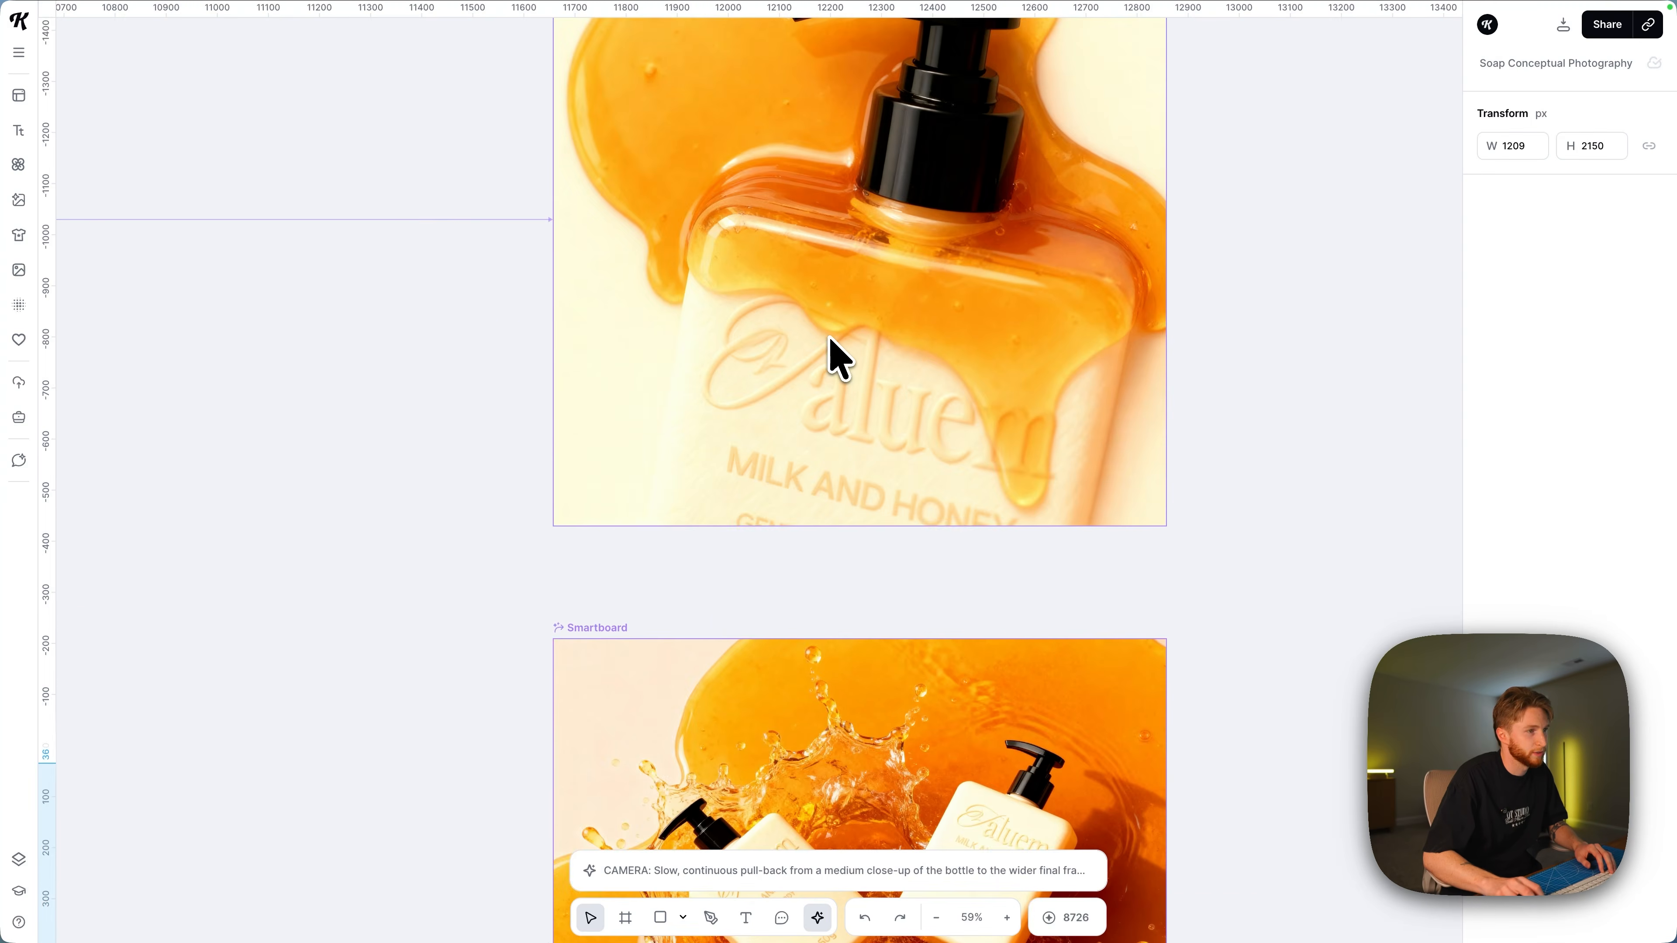
scroll(834, 357, "down", 10)
scroll(826, 360, "left", 2)
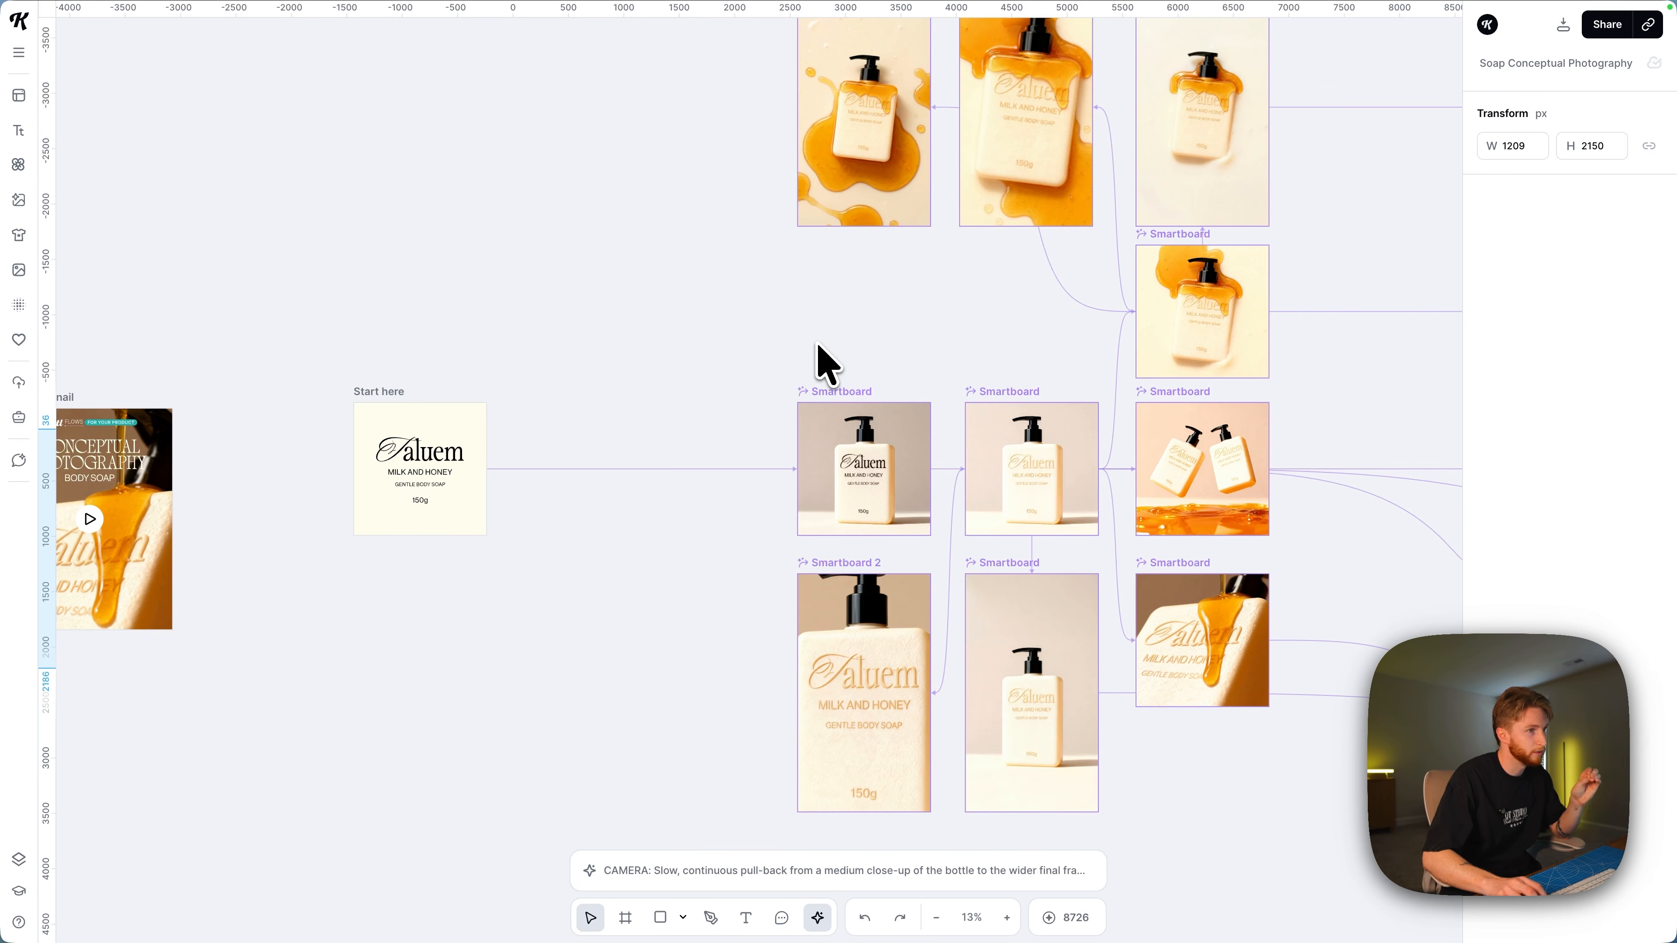
Replace the brand and product text on the Start here artboard with "Neue Natural" in centered Space Mono Bold, size 244.
left_click_drag(321, 420, 484, 506)
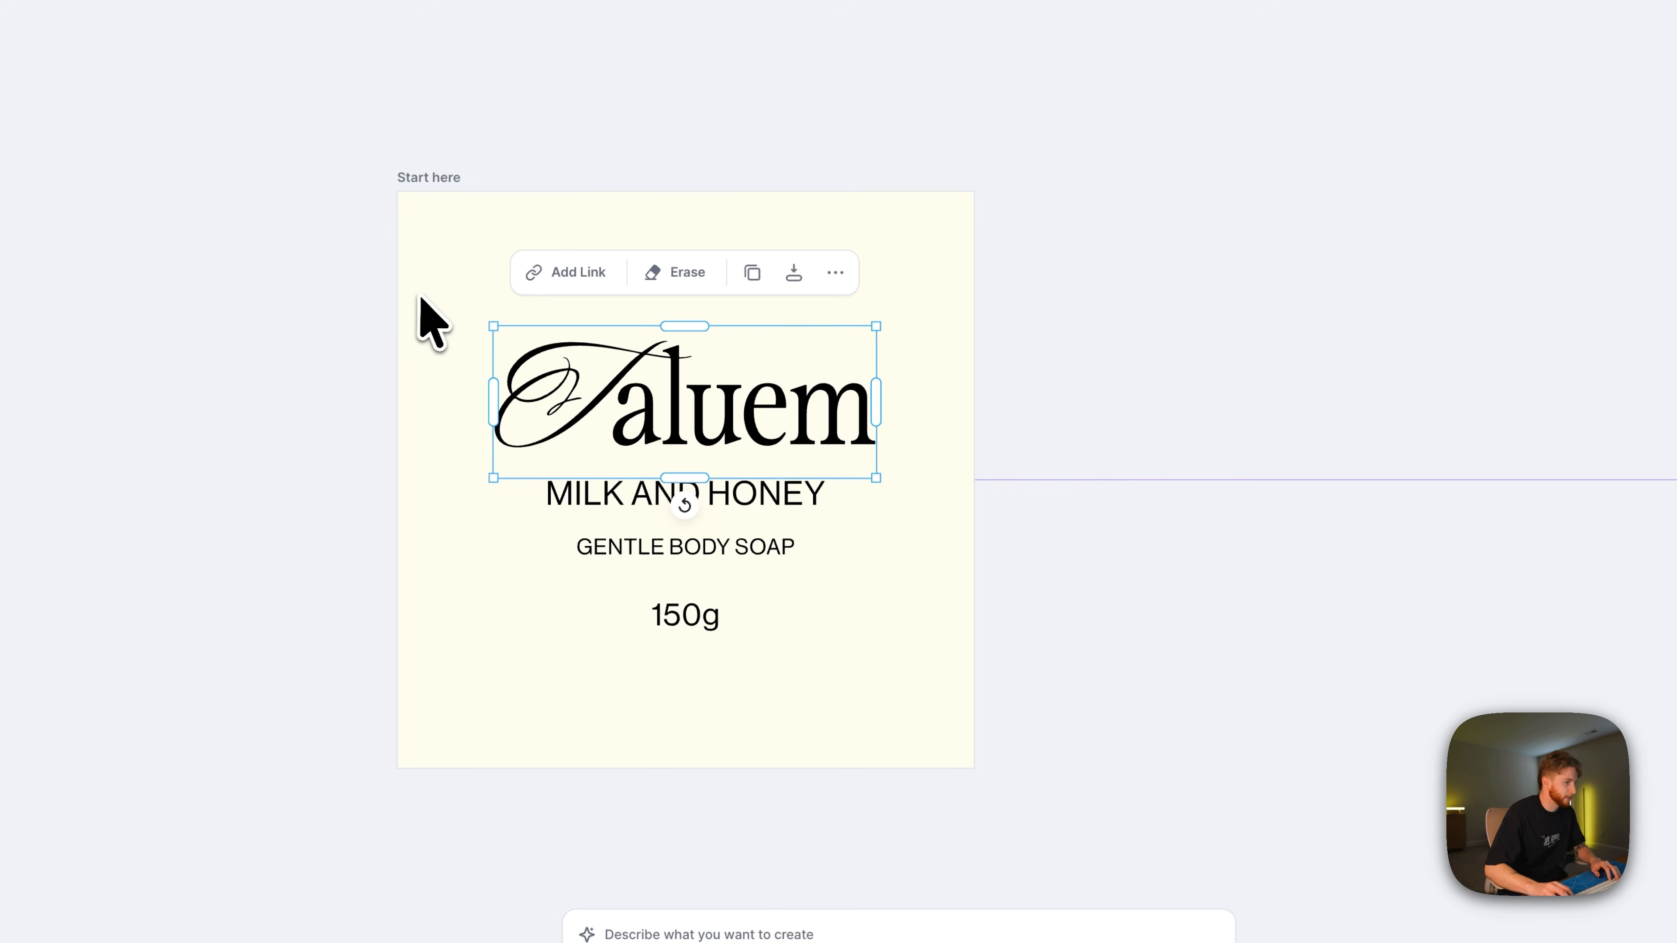
left_click_drag(421, 298, 852, 617)
left_click_drag(922, 572, 490, 363)
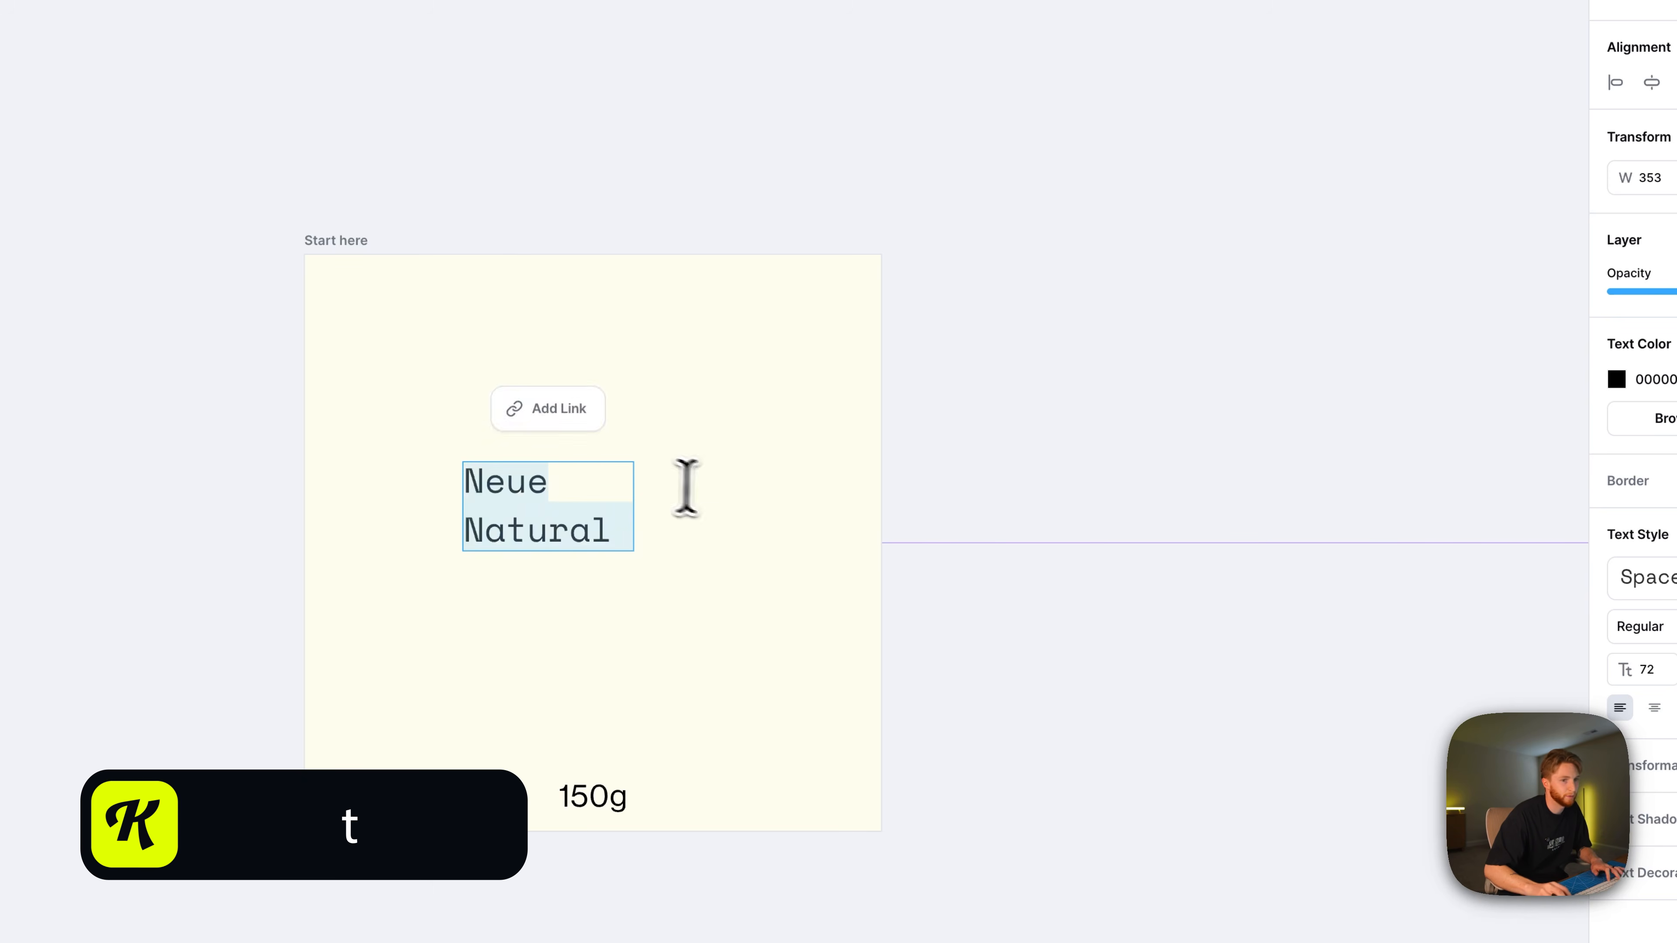
left_click(1483, 567)
left_click(1296, 626)
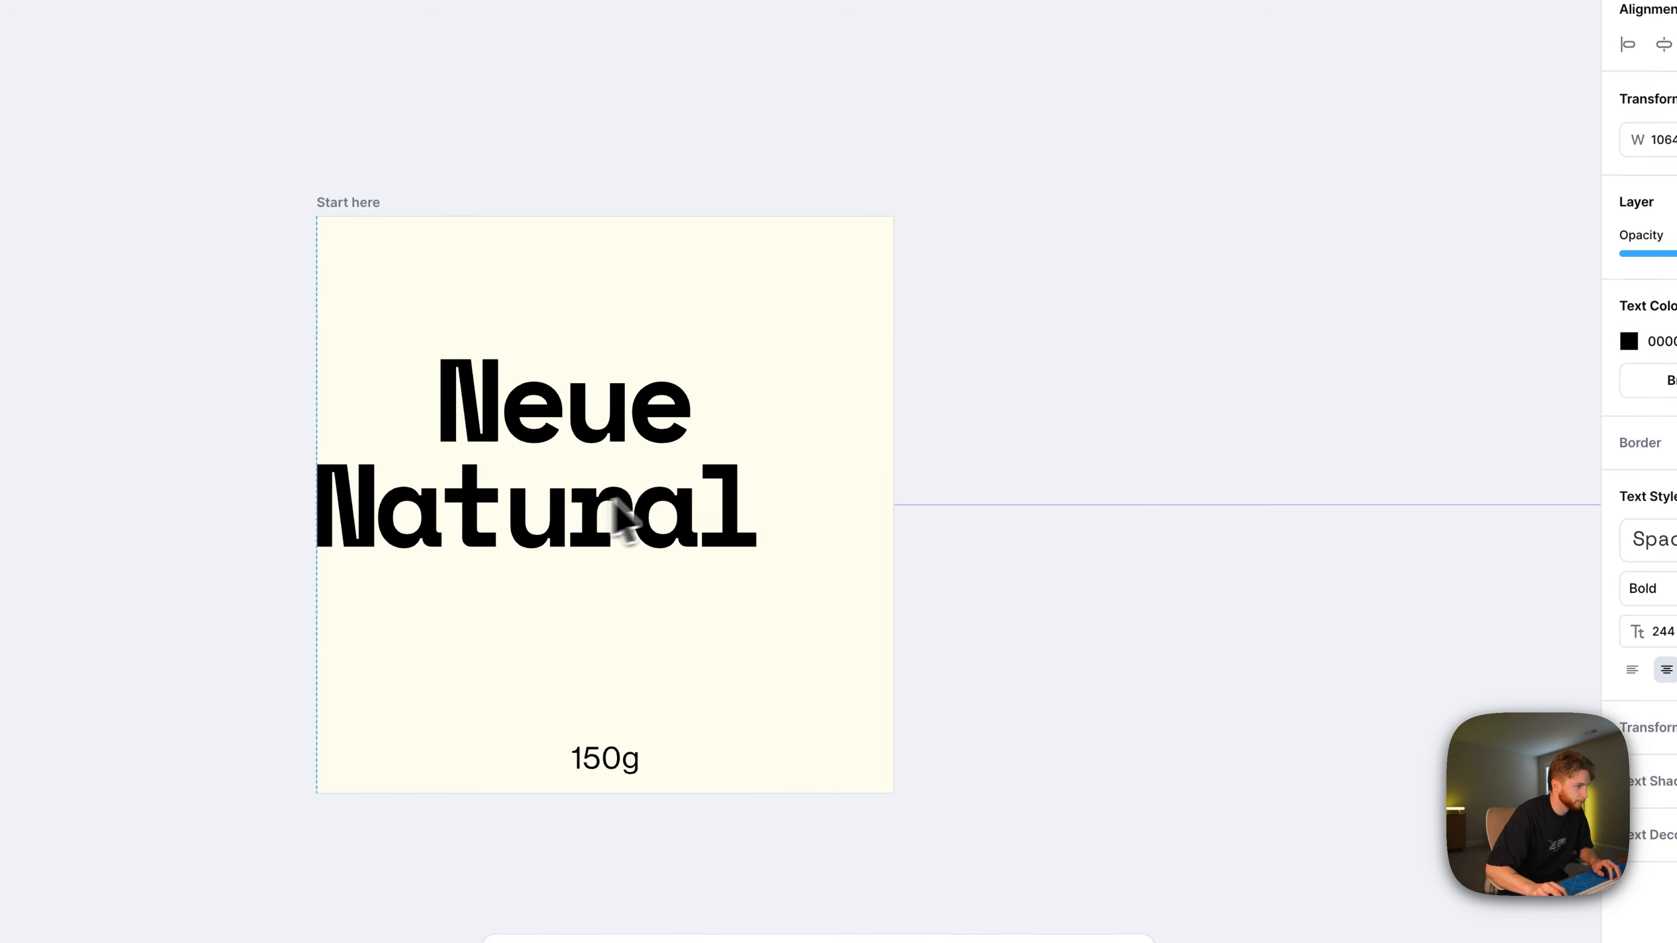
Duplicate the "Neue Natural" text below the original, switch the copy to another font and change its wording to "honey".
left_click_drag(621, 528, 680, 627)
double_click(673, 628)
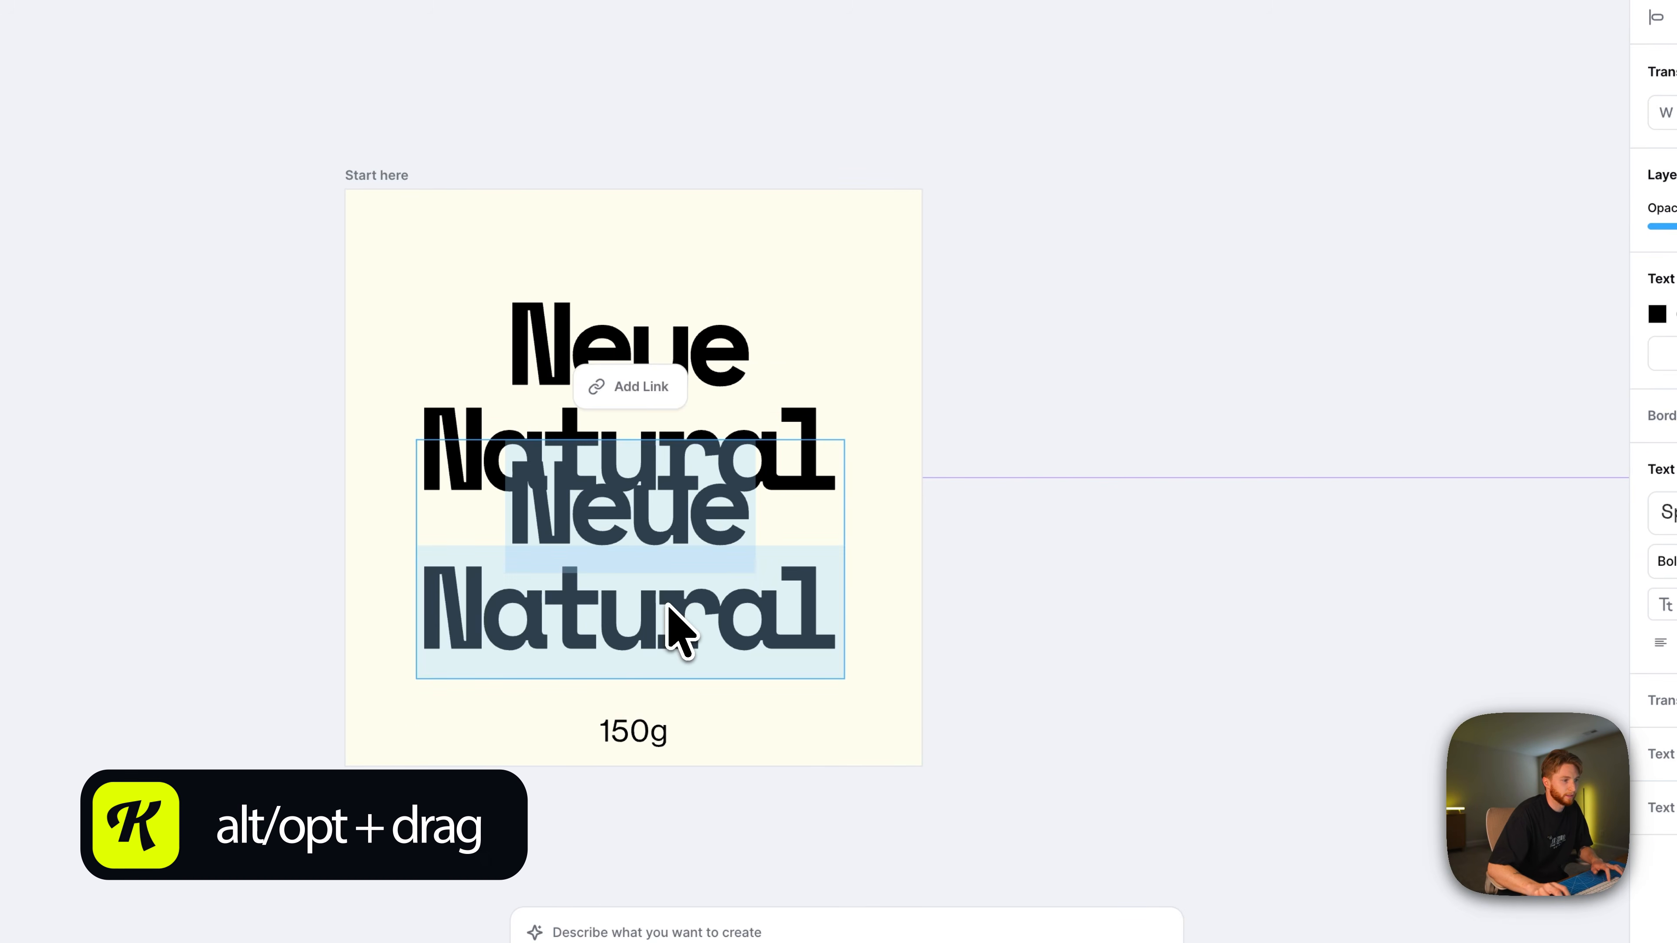
left_click(1539, 628)
left_click(1366, 581)
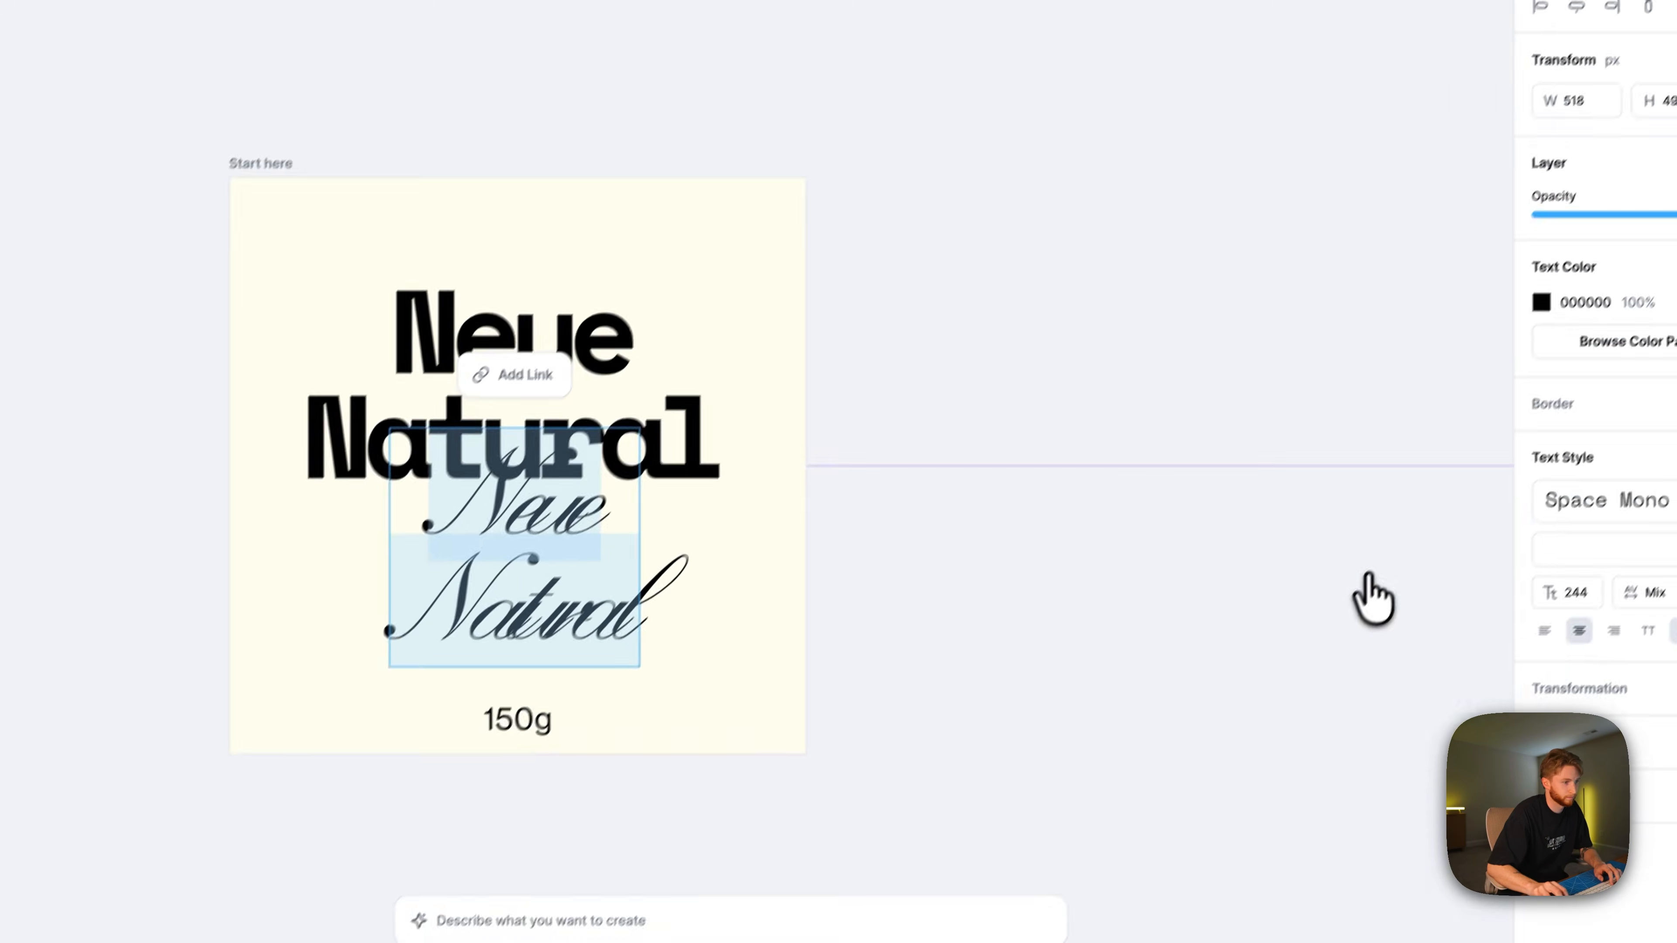
type("Honey")
key("Escape")
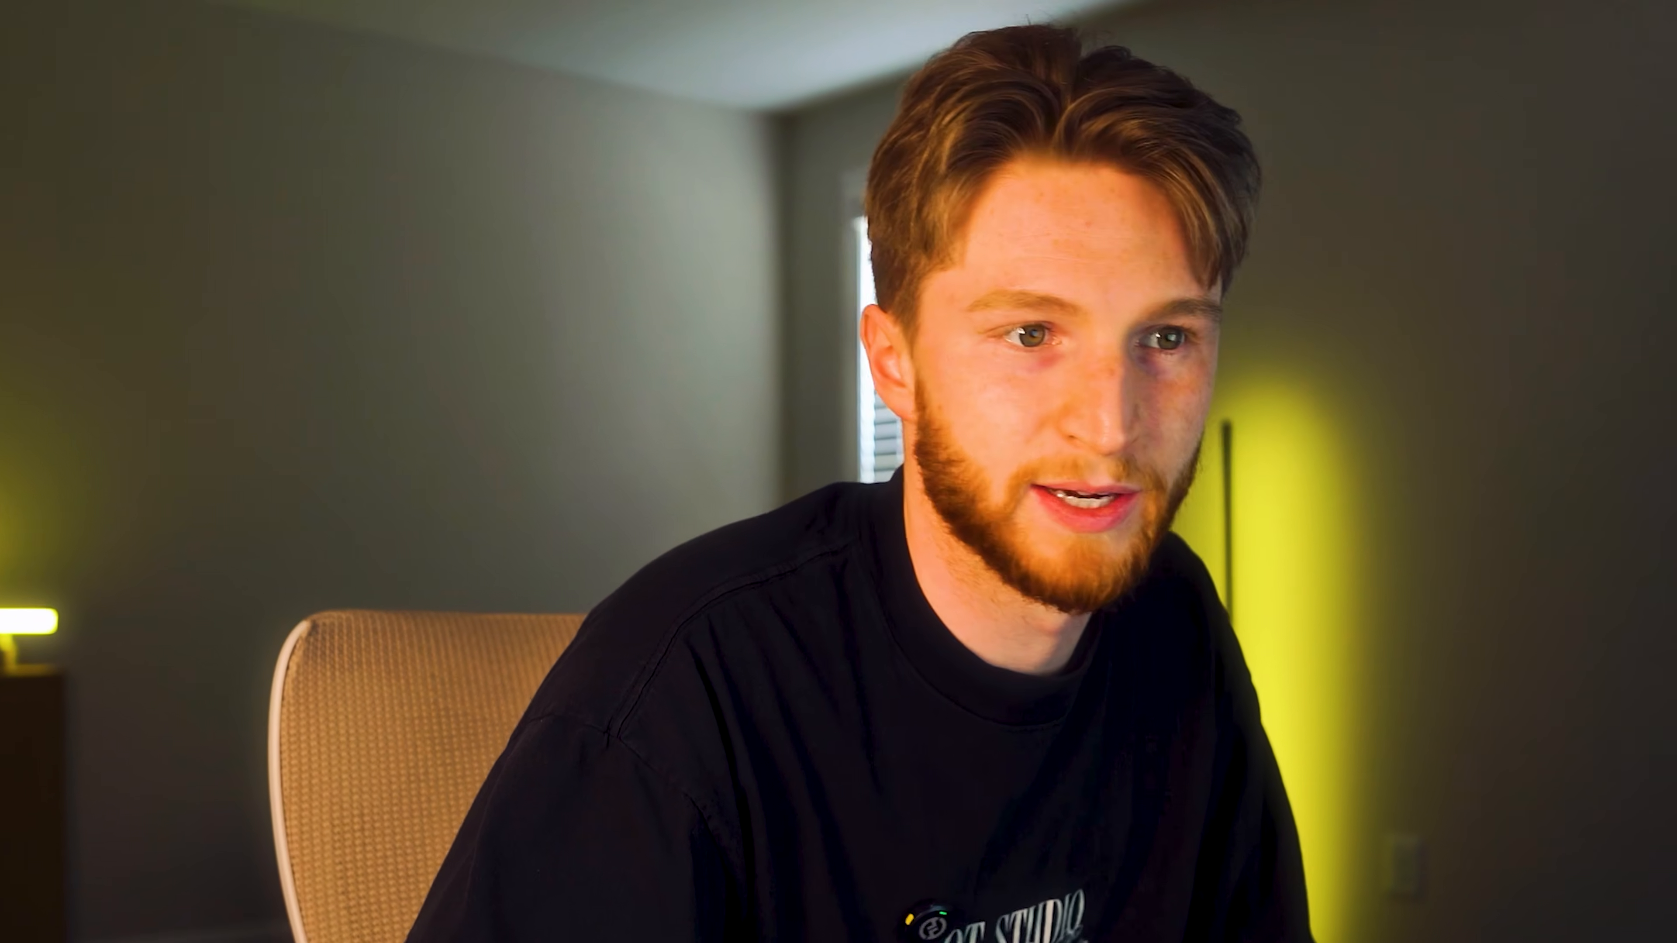
Center the complete label design vertically on the Start here artboard.
left_click_drag(827, 723, 521, 300)
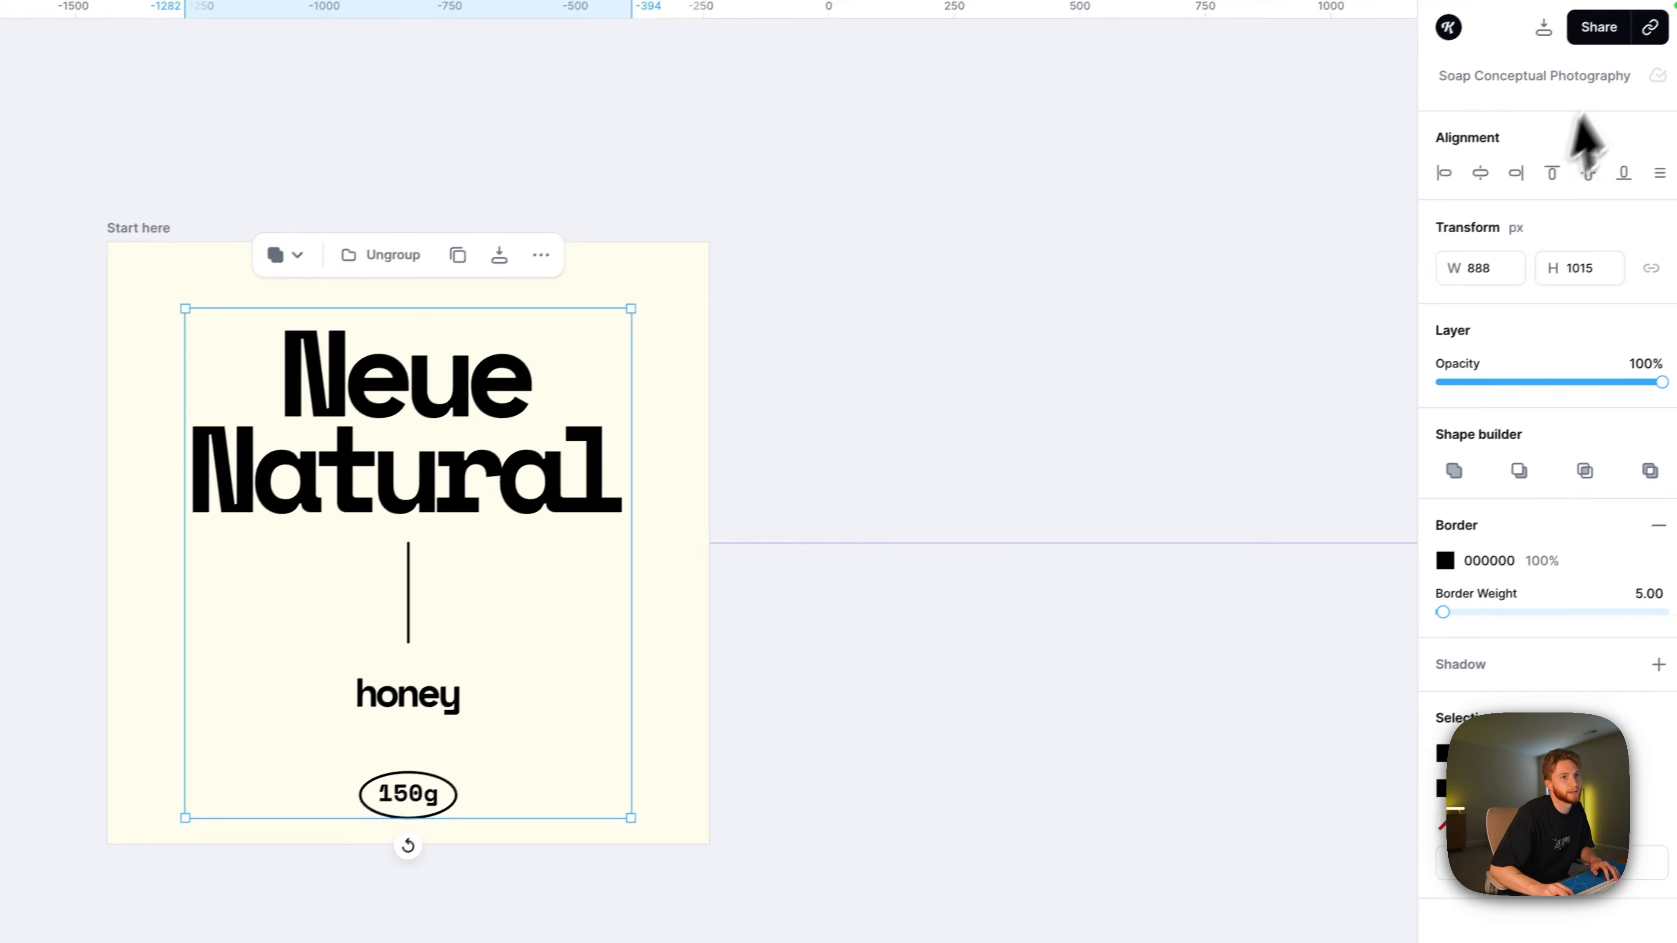
left_click(1577, 178)
left_click(987, 356)
Regenerate the first bottle mockup board from the new label with its existing pump bottle prompt, using Seedream 4 at 1:1.
scroll(987, 356, "right", 5)
scroll(987, 356, "down", 5)
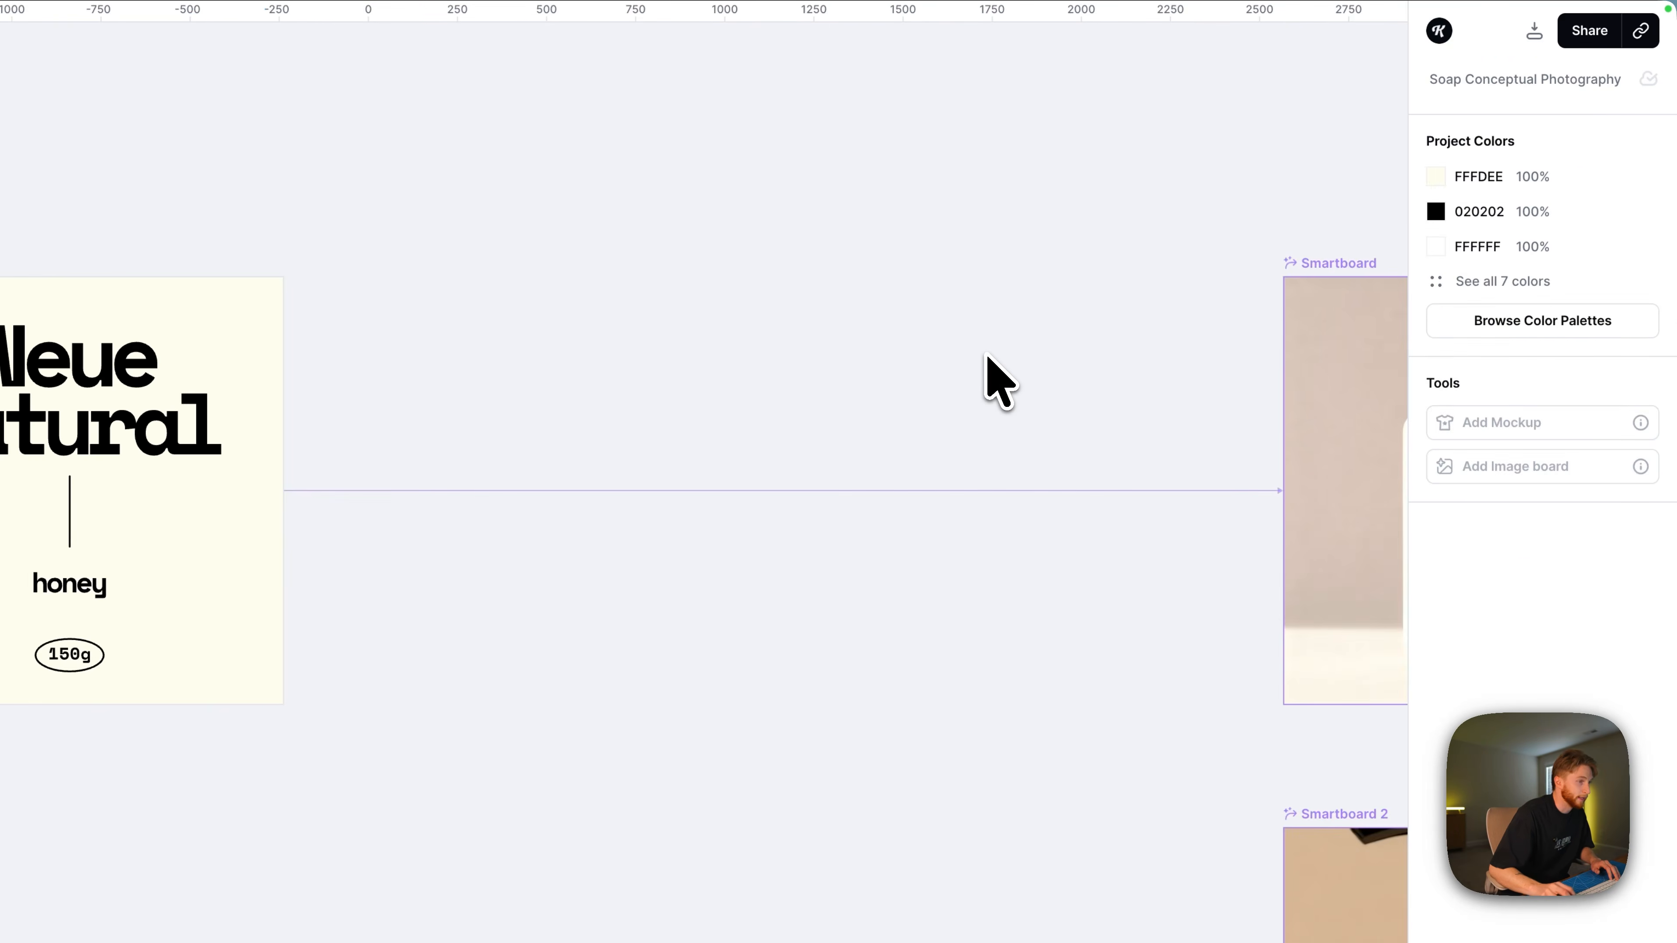
scroll(987, 356, "right", 5)
scroll(987, 356, "right", 3)
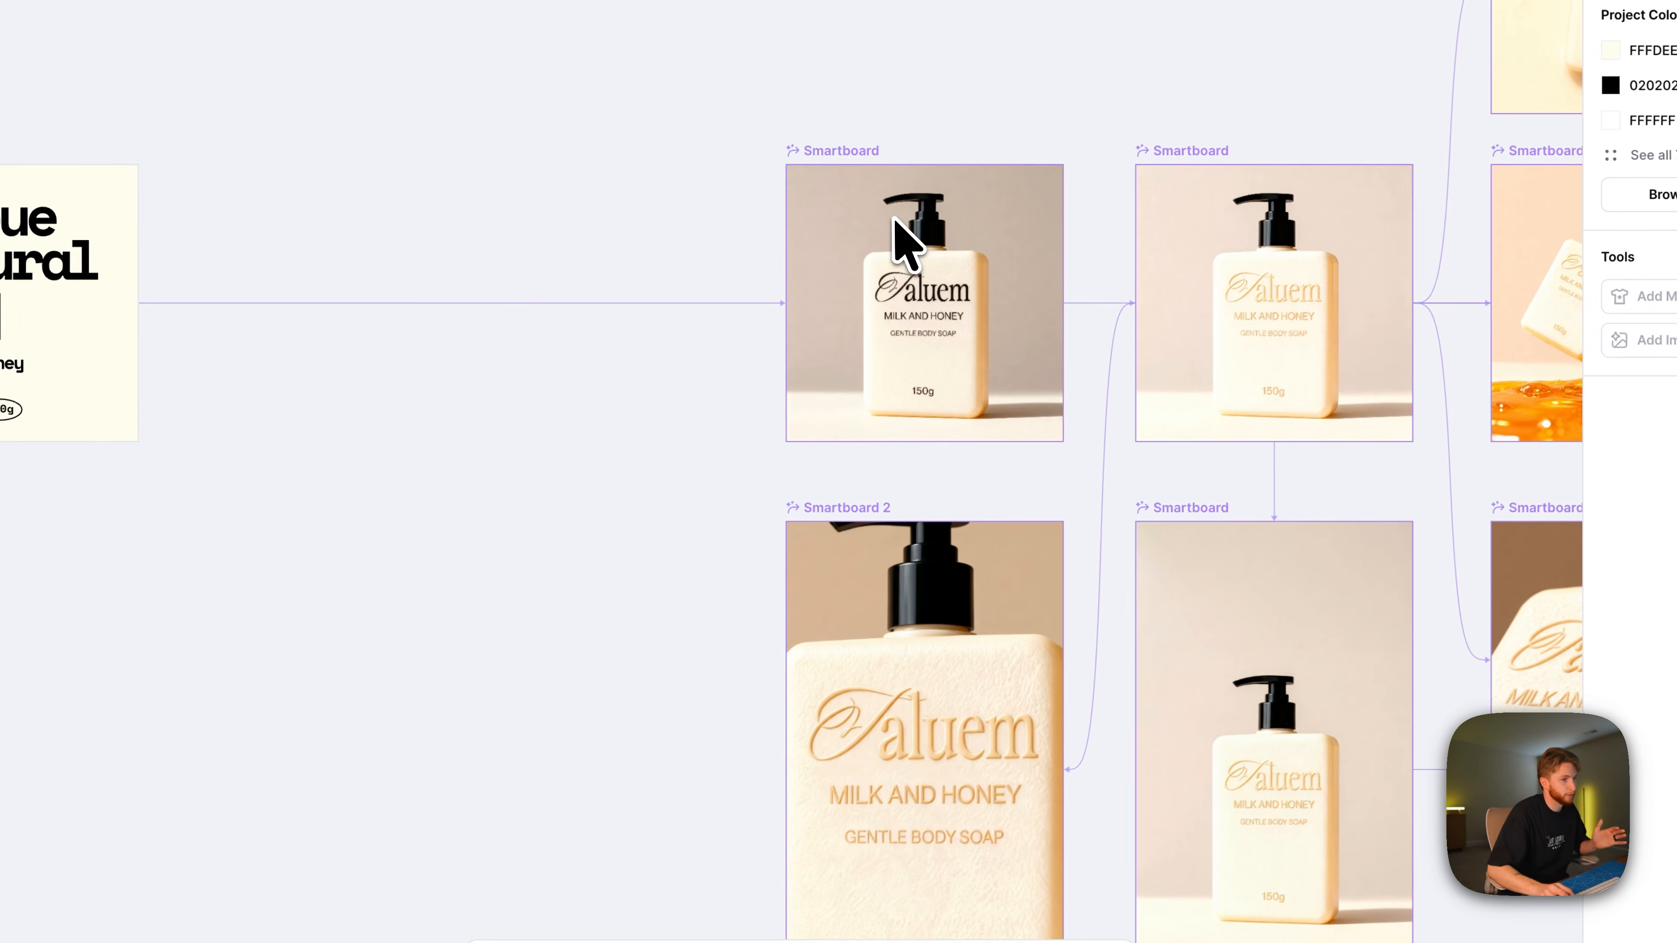
left_click(855, 158)
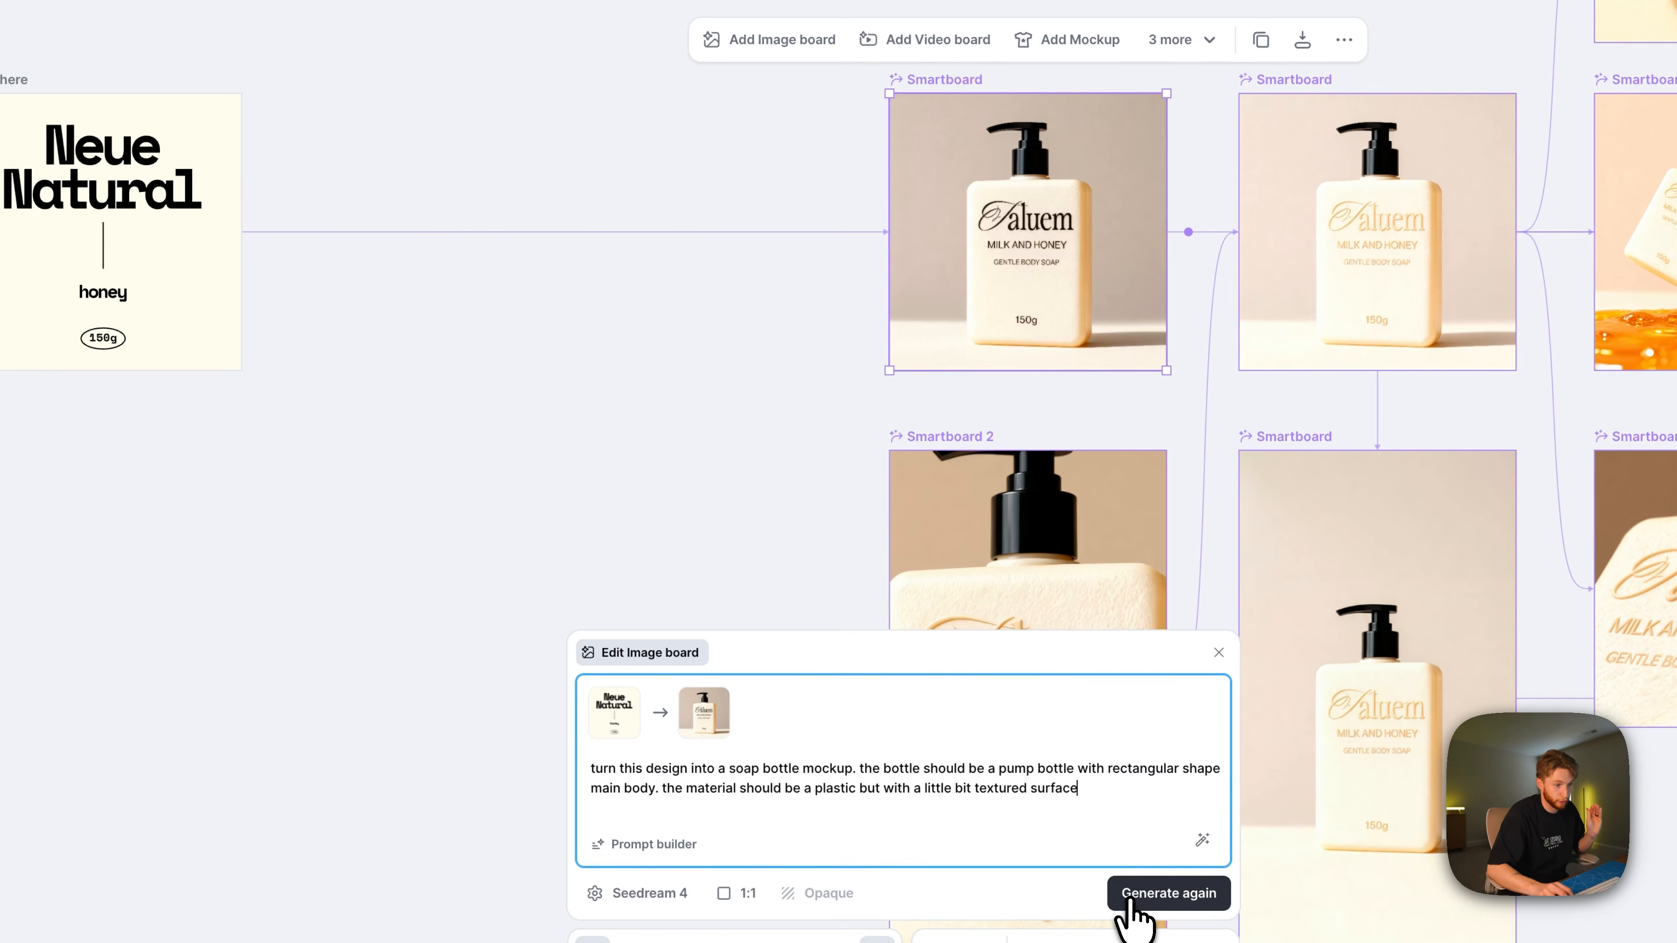
left_click(1131, 906)
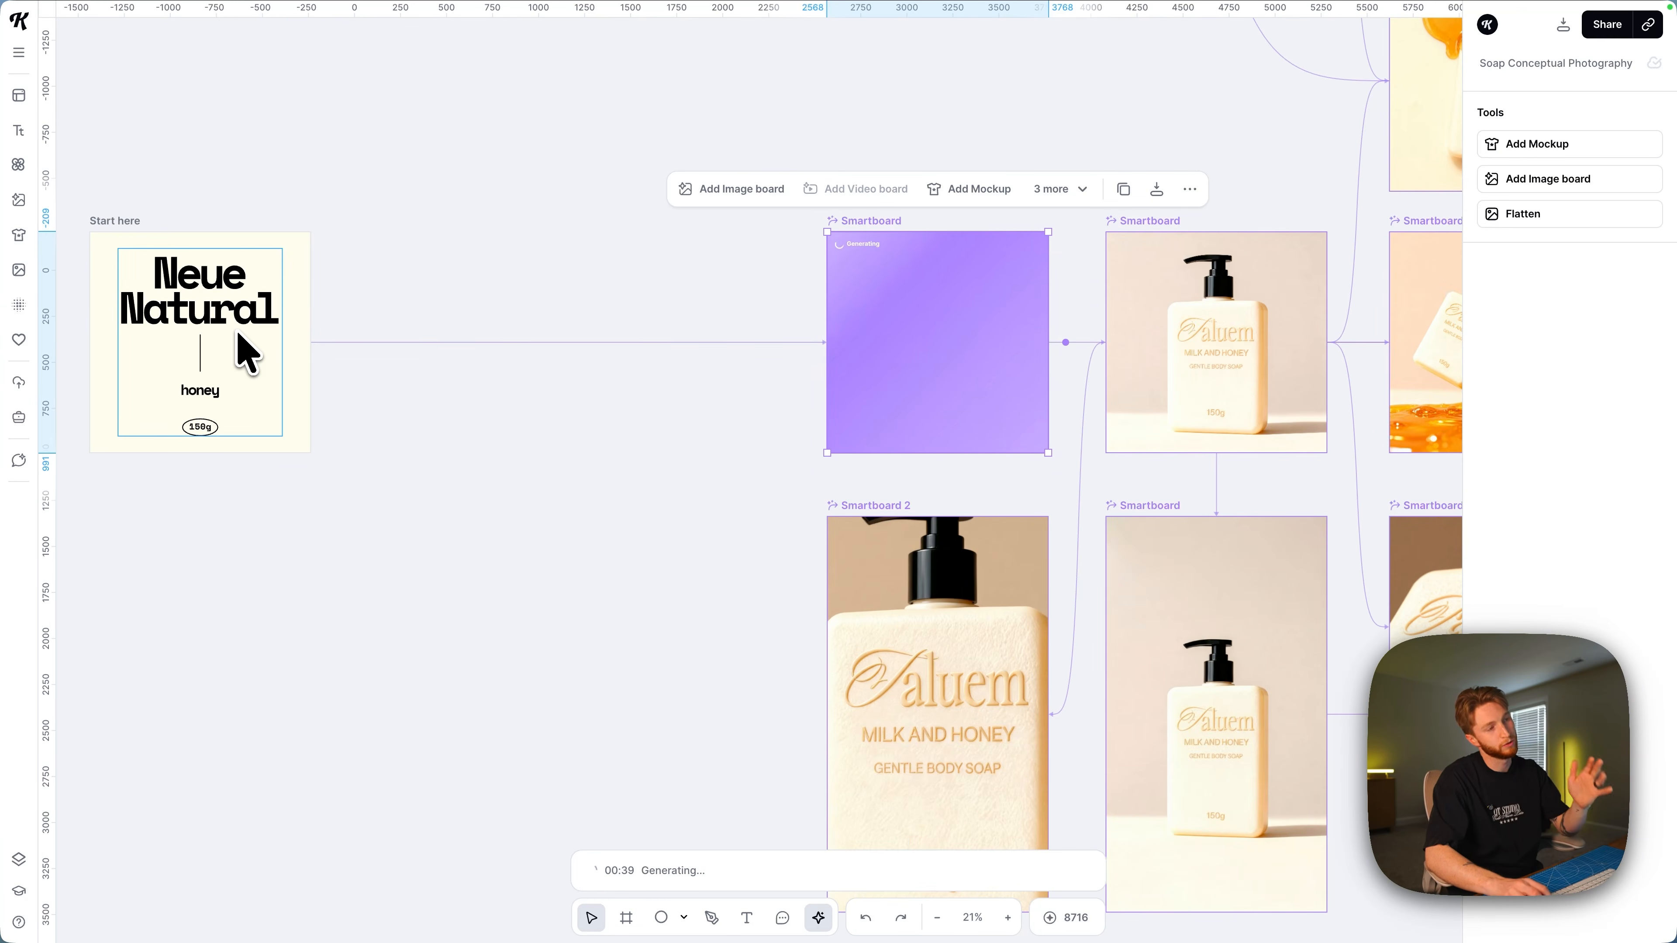
scroll(704, 364, "right", 3)
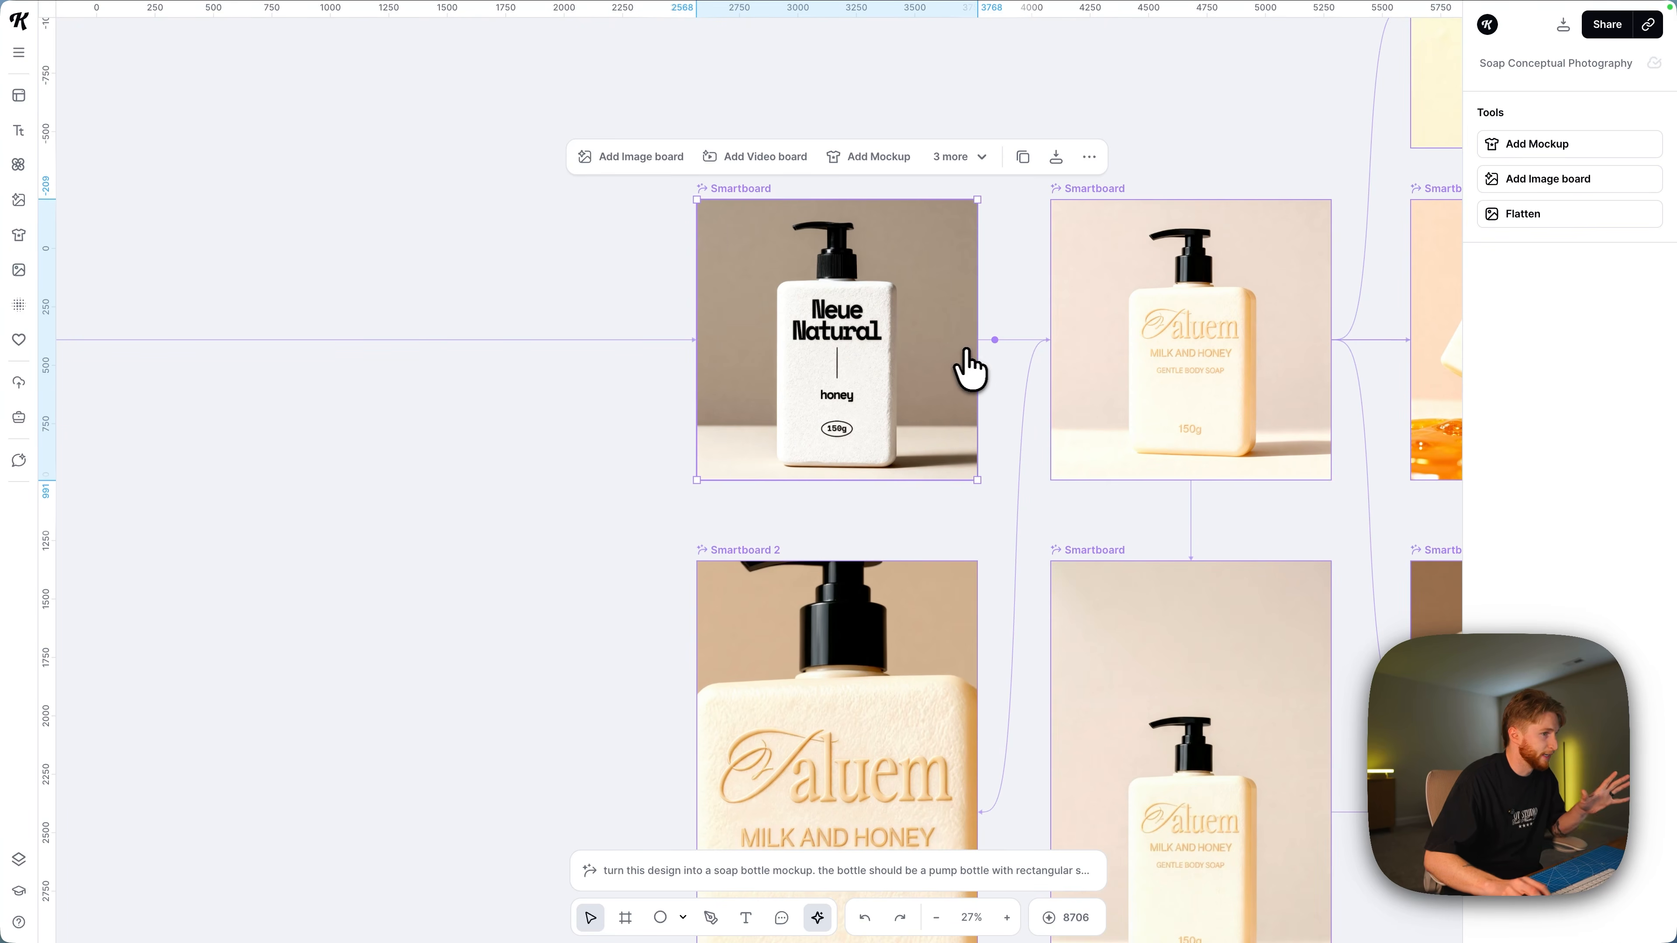
Regenerate the adjoining bottle board with the prompt "Emboss the text on the label in the same color as the subject.".
scroll(969, 370, "right", 5)
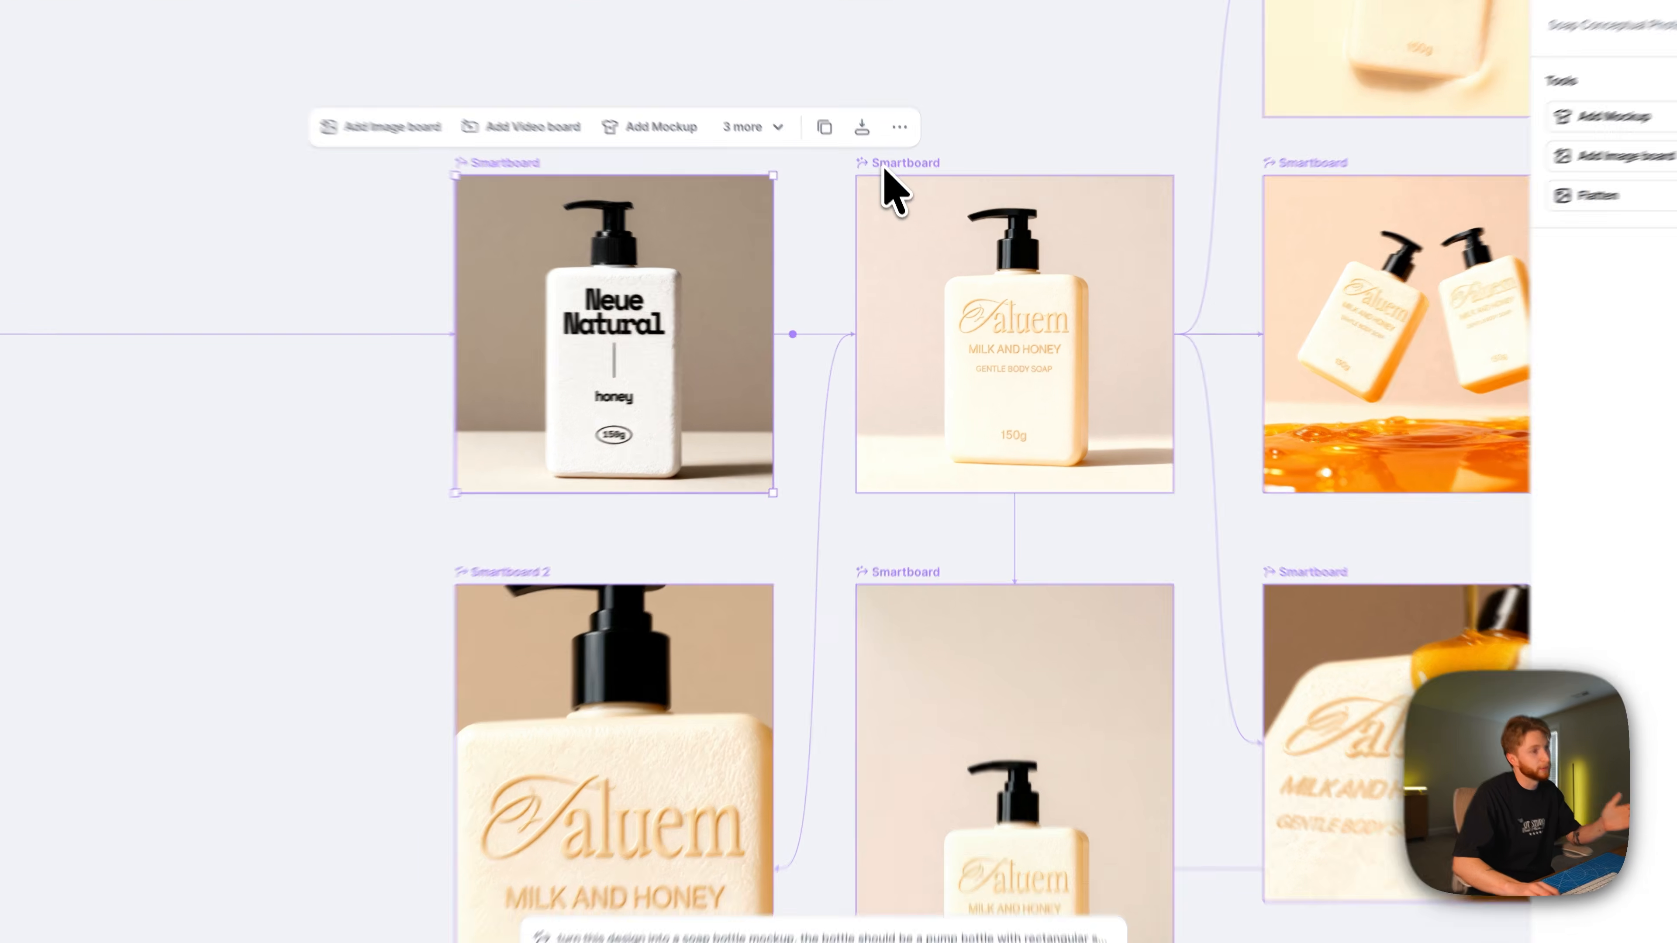
left_click(890, 187)
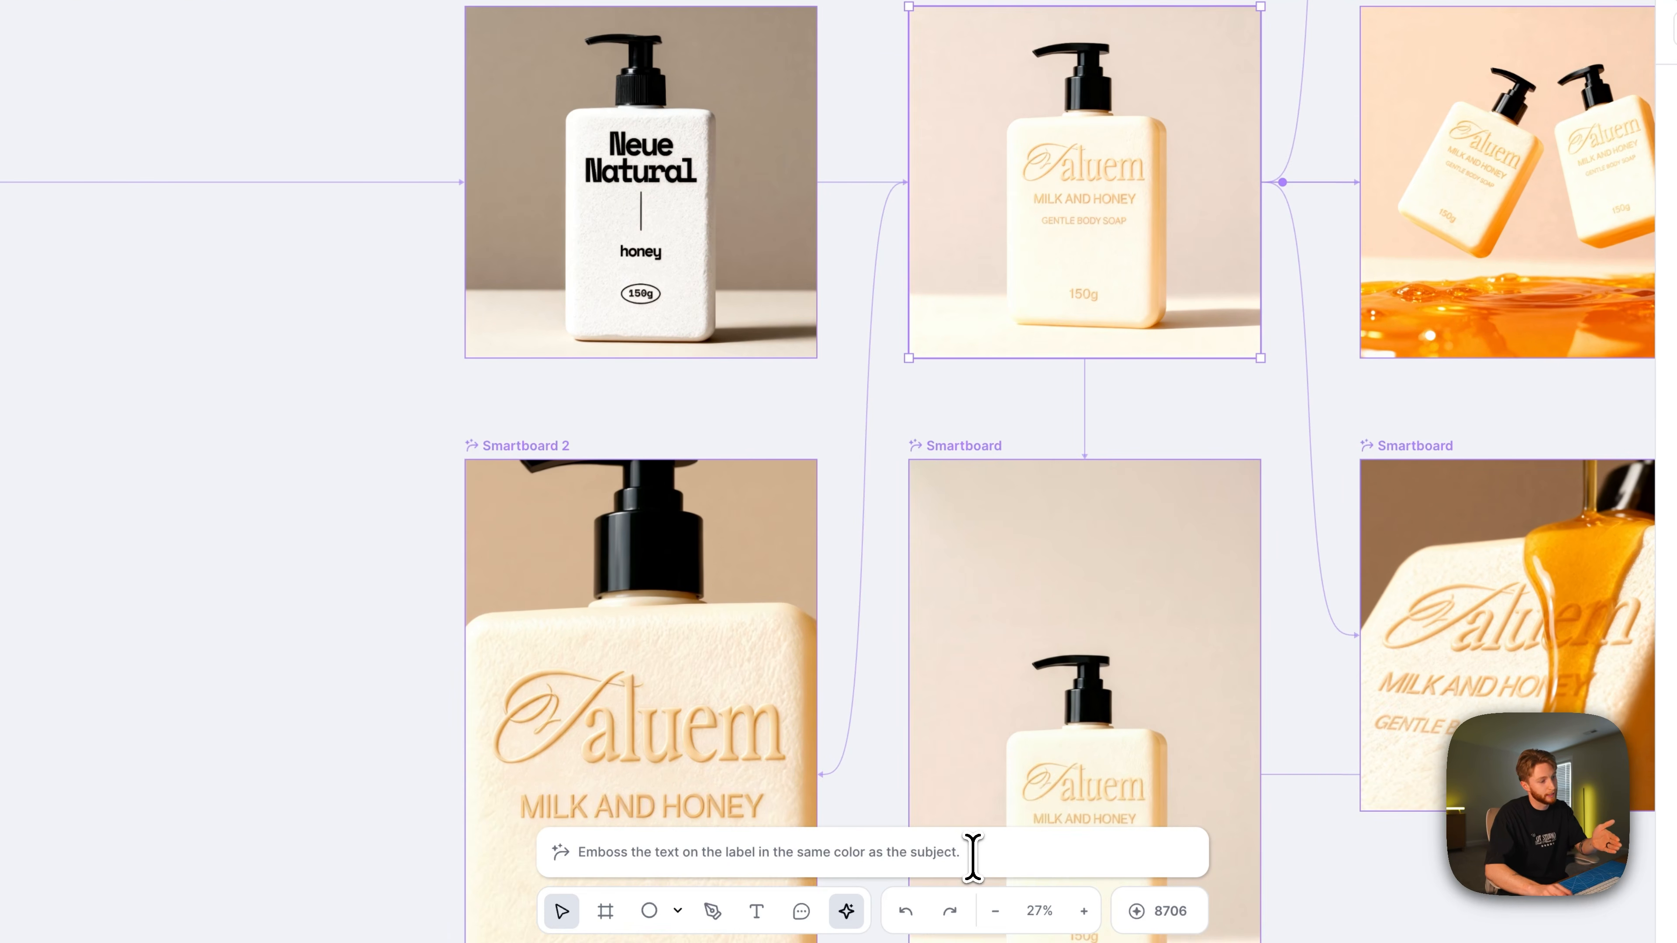
left_click(973, 857)
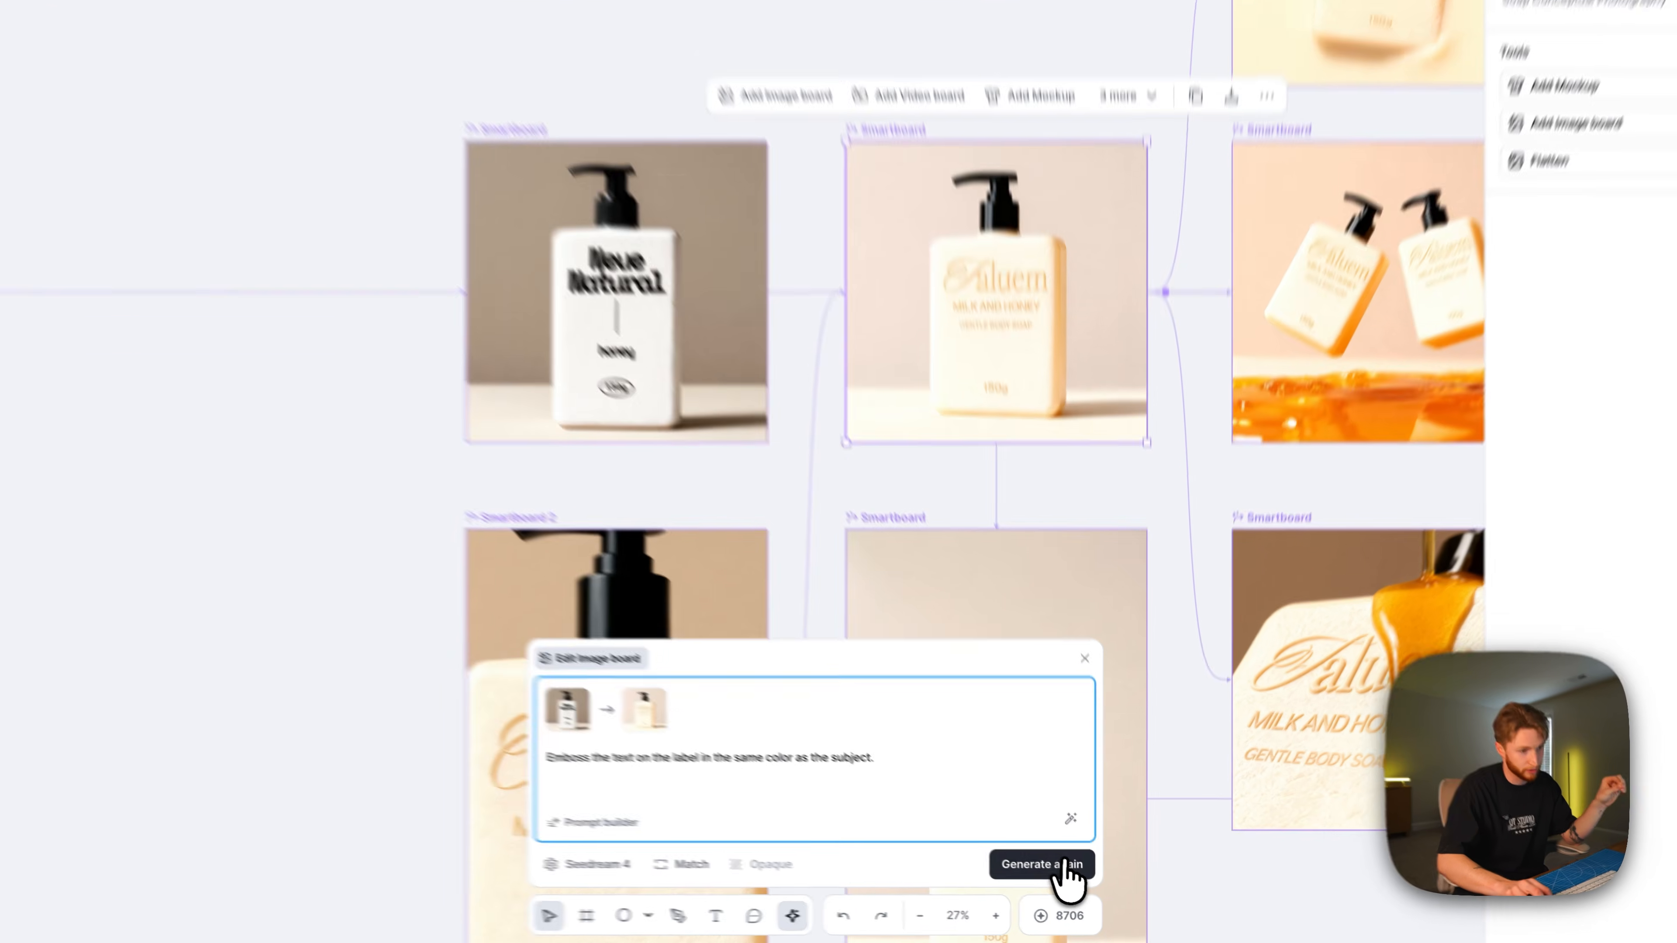
left_click(1053, 869)
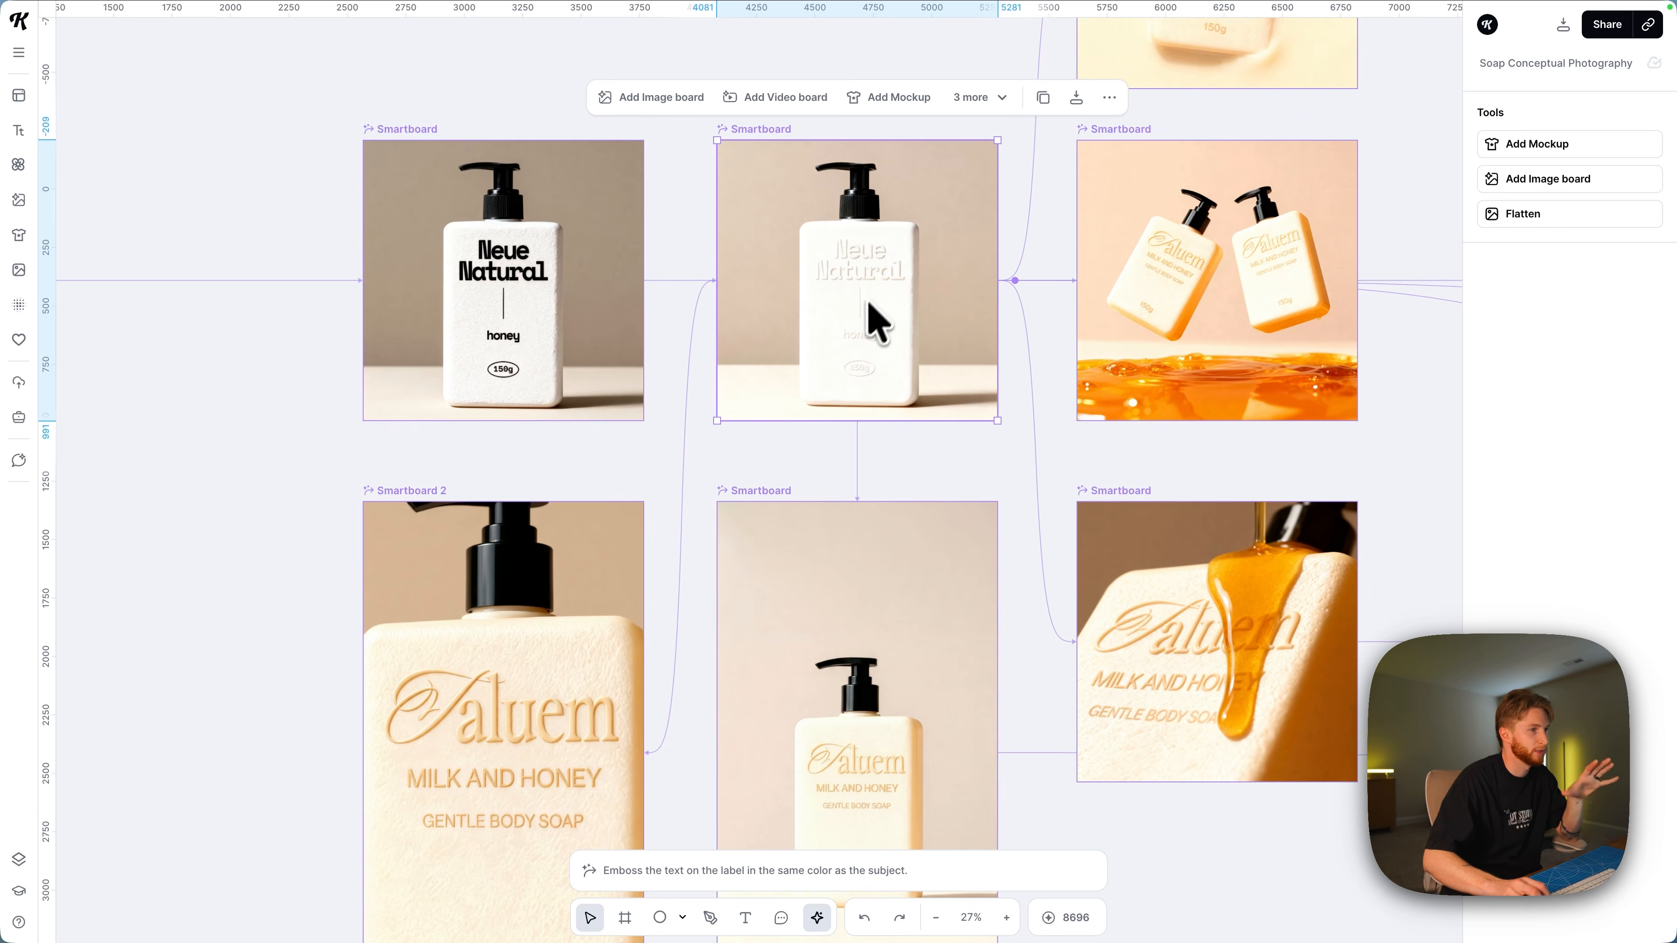
Regenerate the tall board below the embossed bottle with "same scene but in 9:16", using Nano Banana Pro at 9:16.
scroll(866, 316, "down", 2)
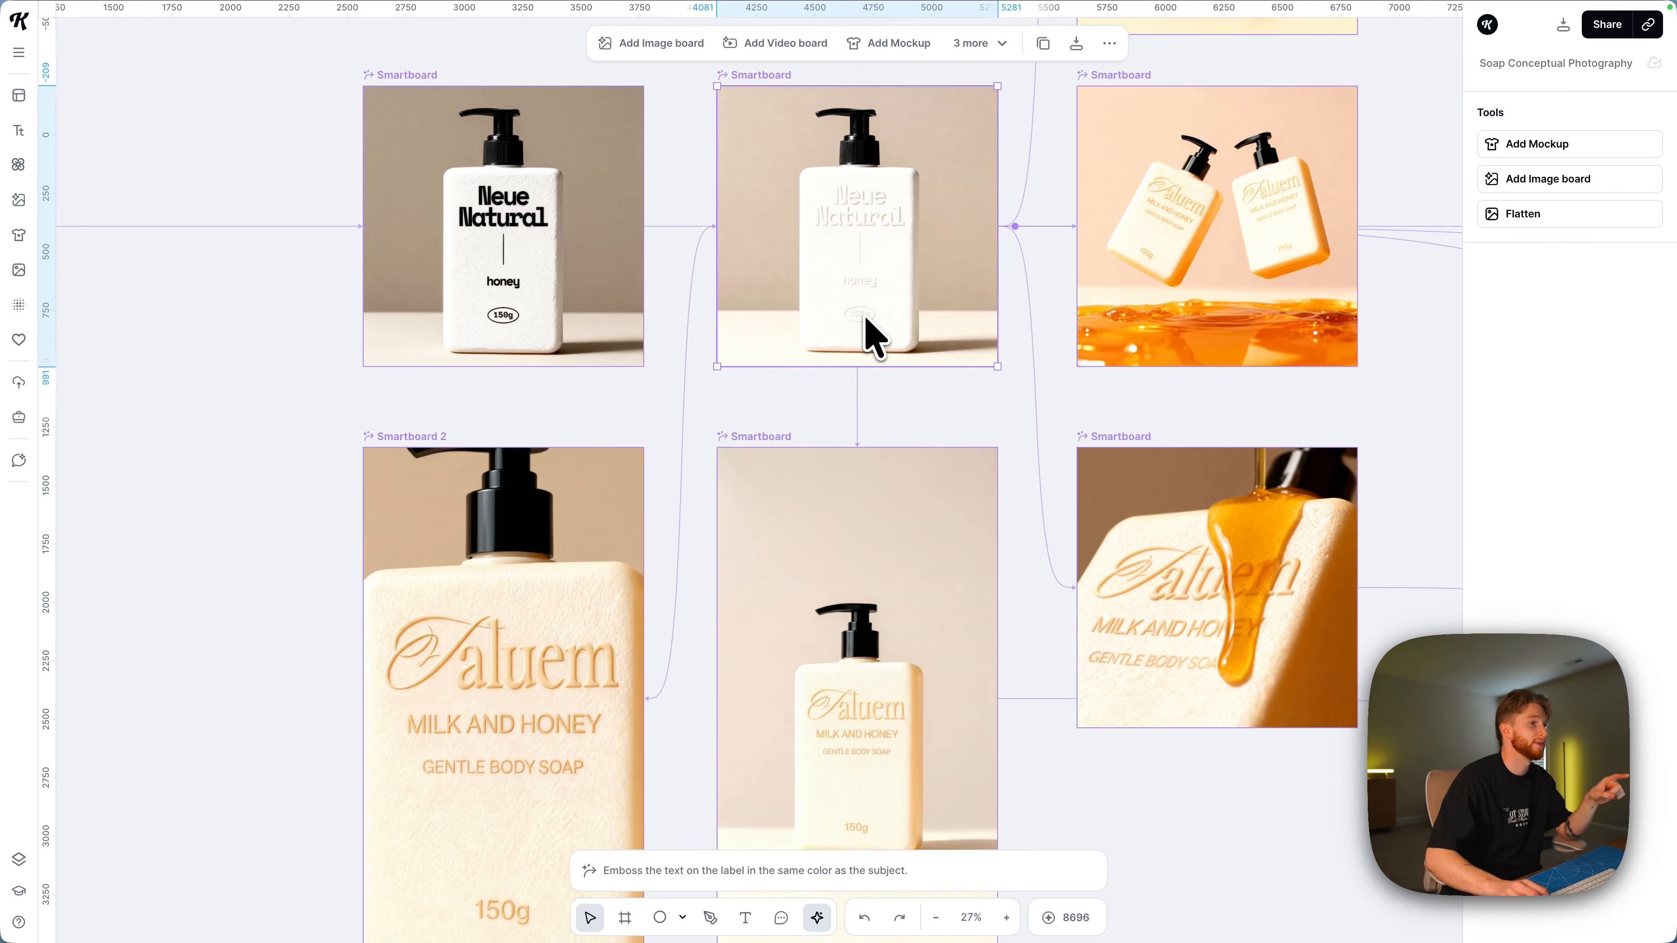
scroll(858, 318, "down", 2)
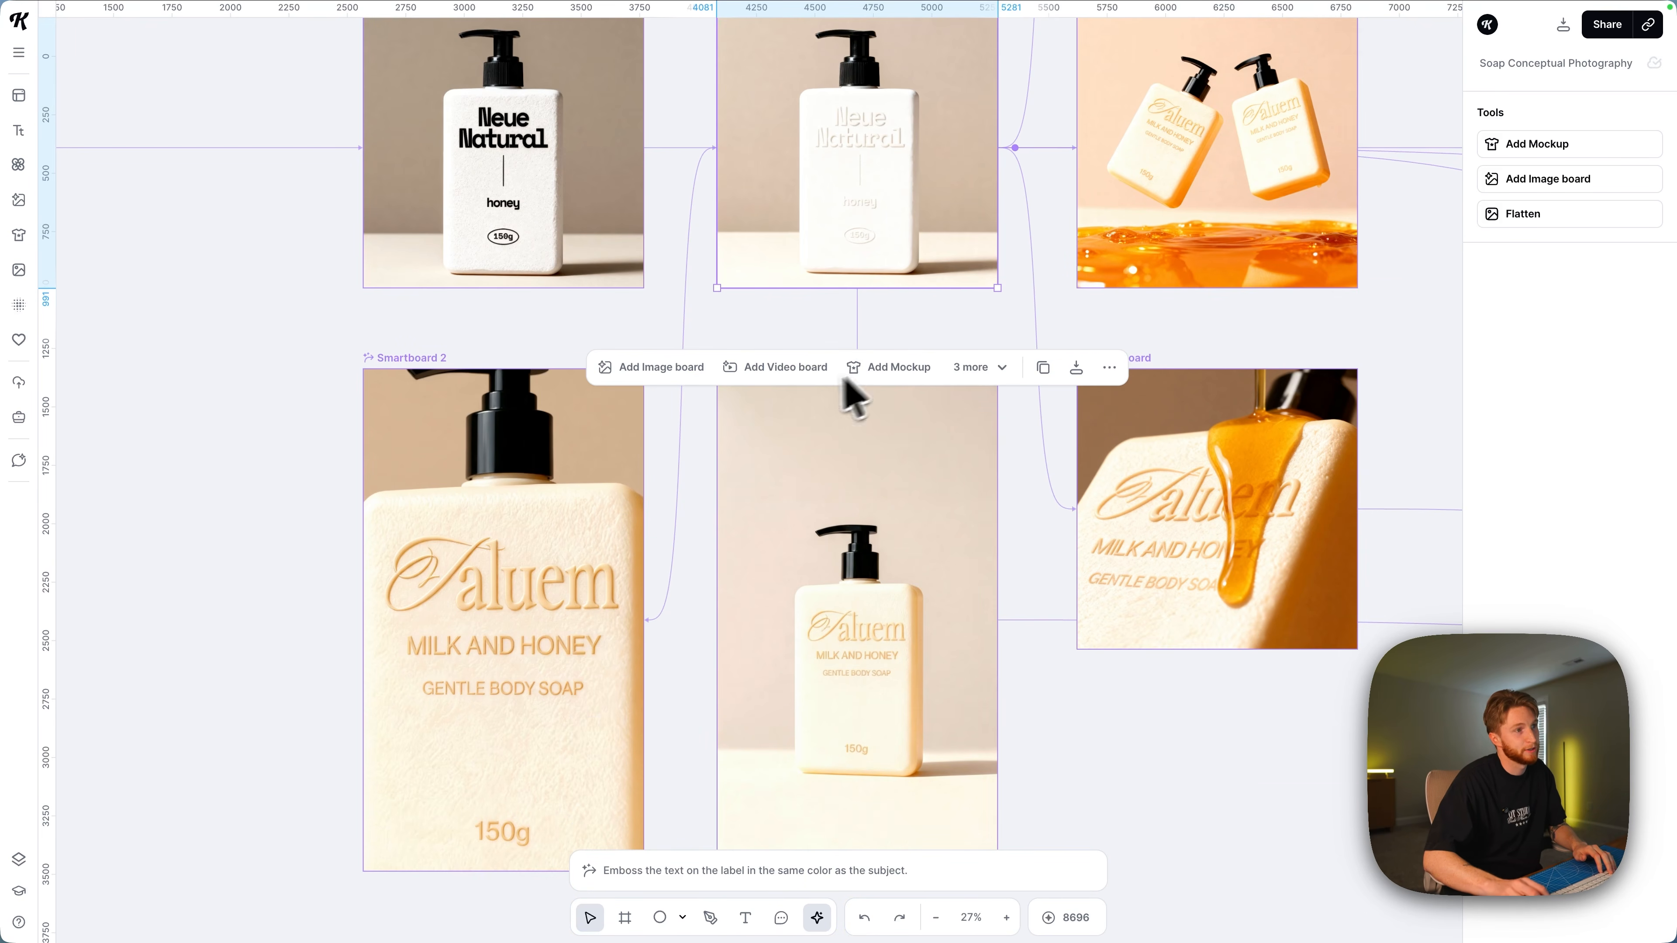
left_click(1022, 633)
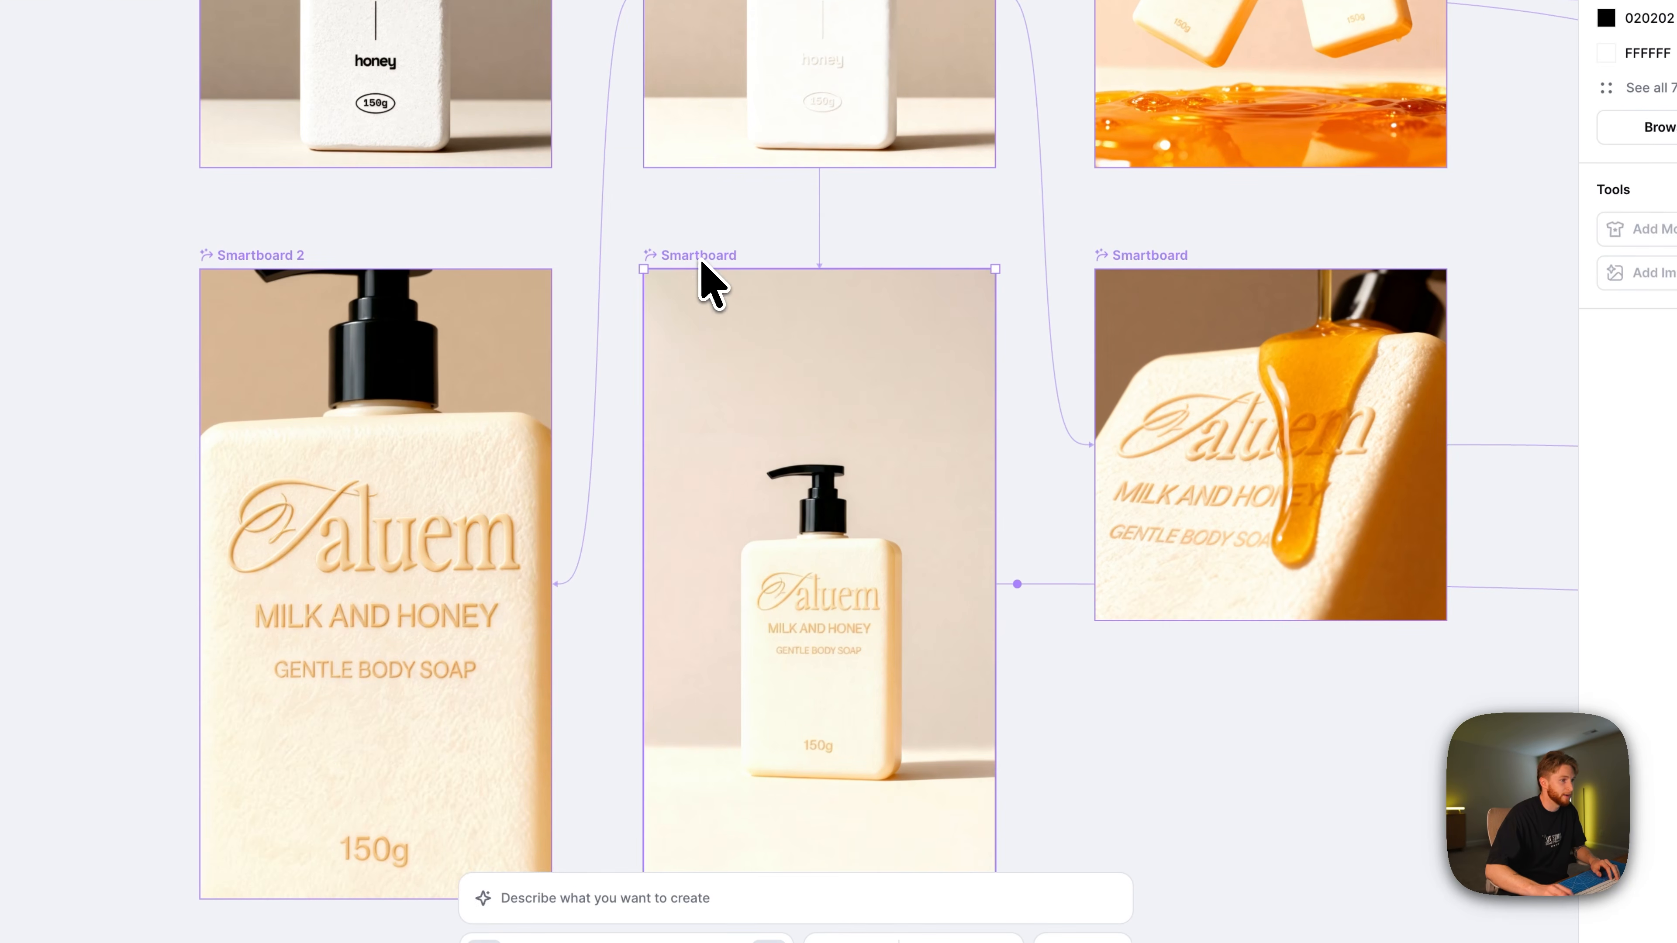
left_click(703, 264)
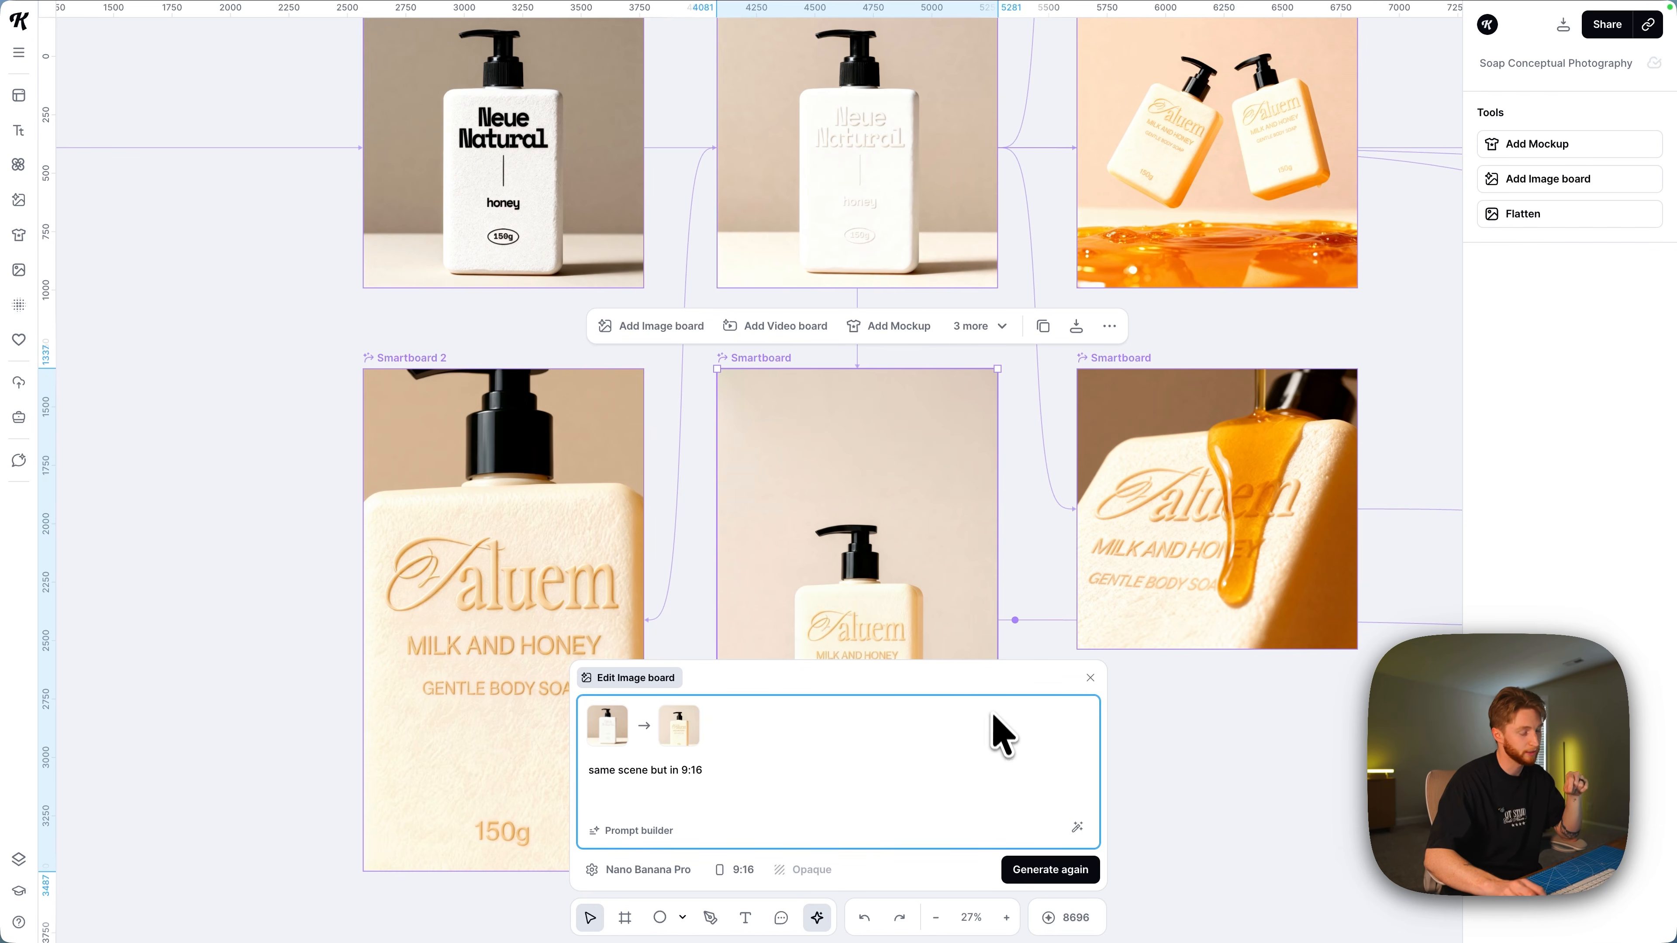
left_click(1046, 871)
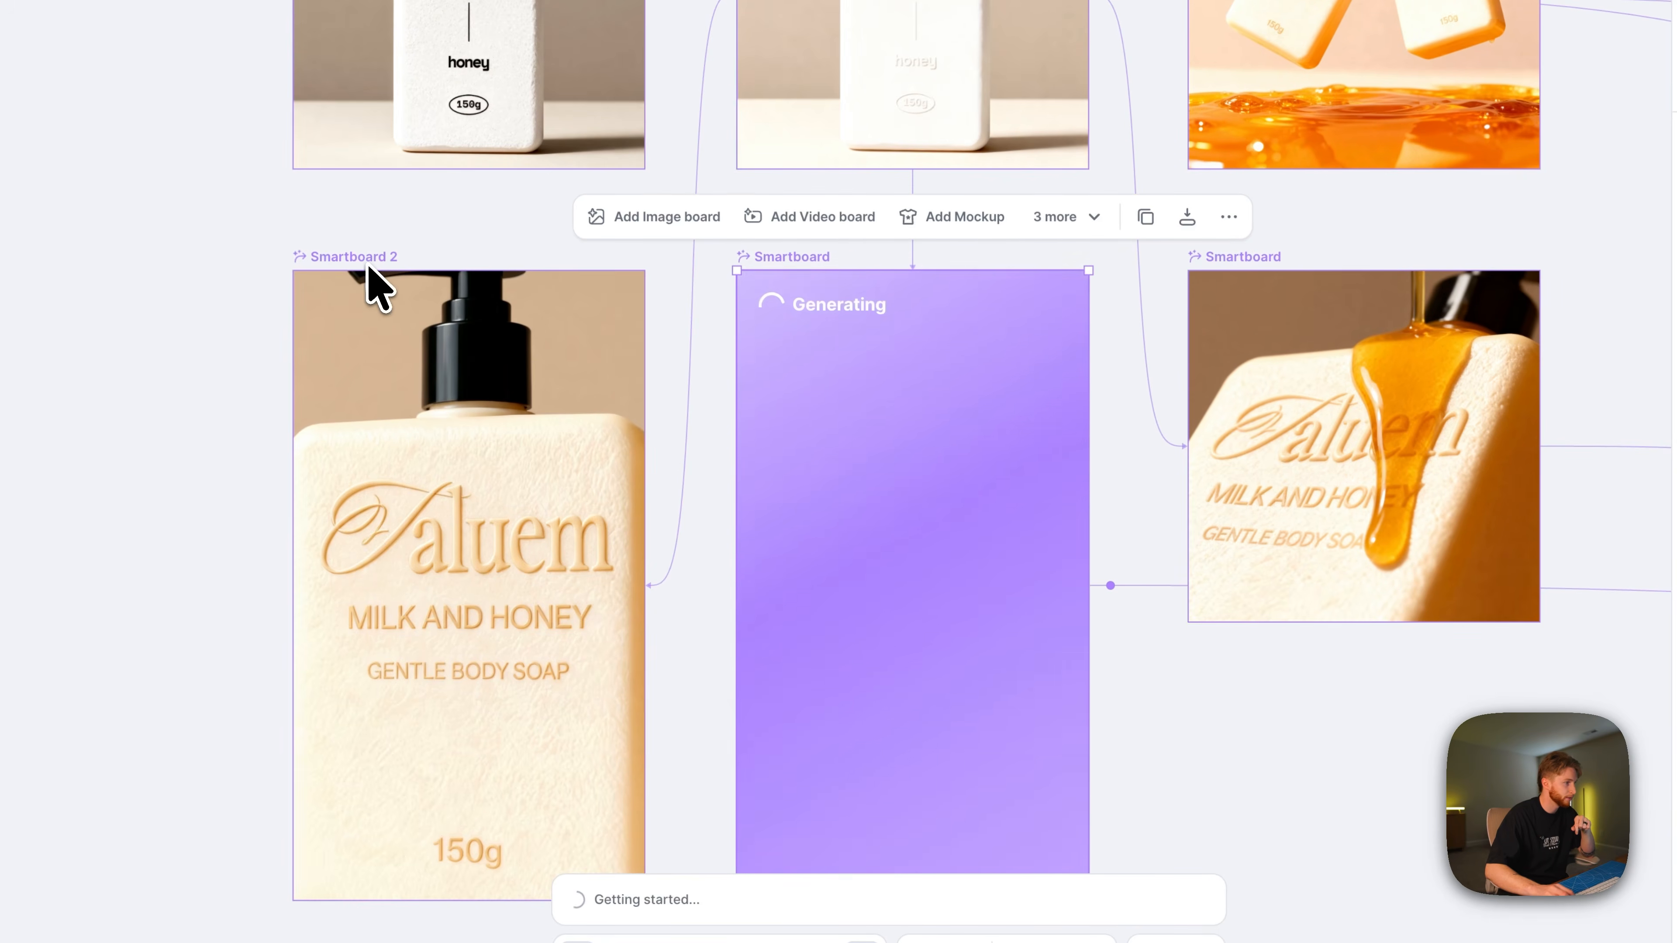
Regenerate Smartboard 2 with its existing prompt "same scene, but super close up".
left_click(377, 288)
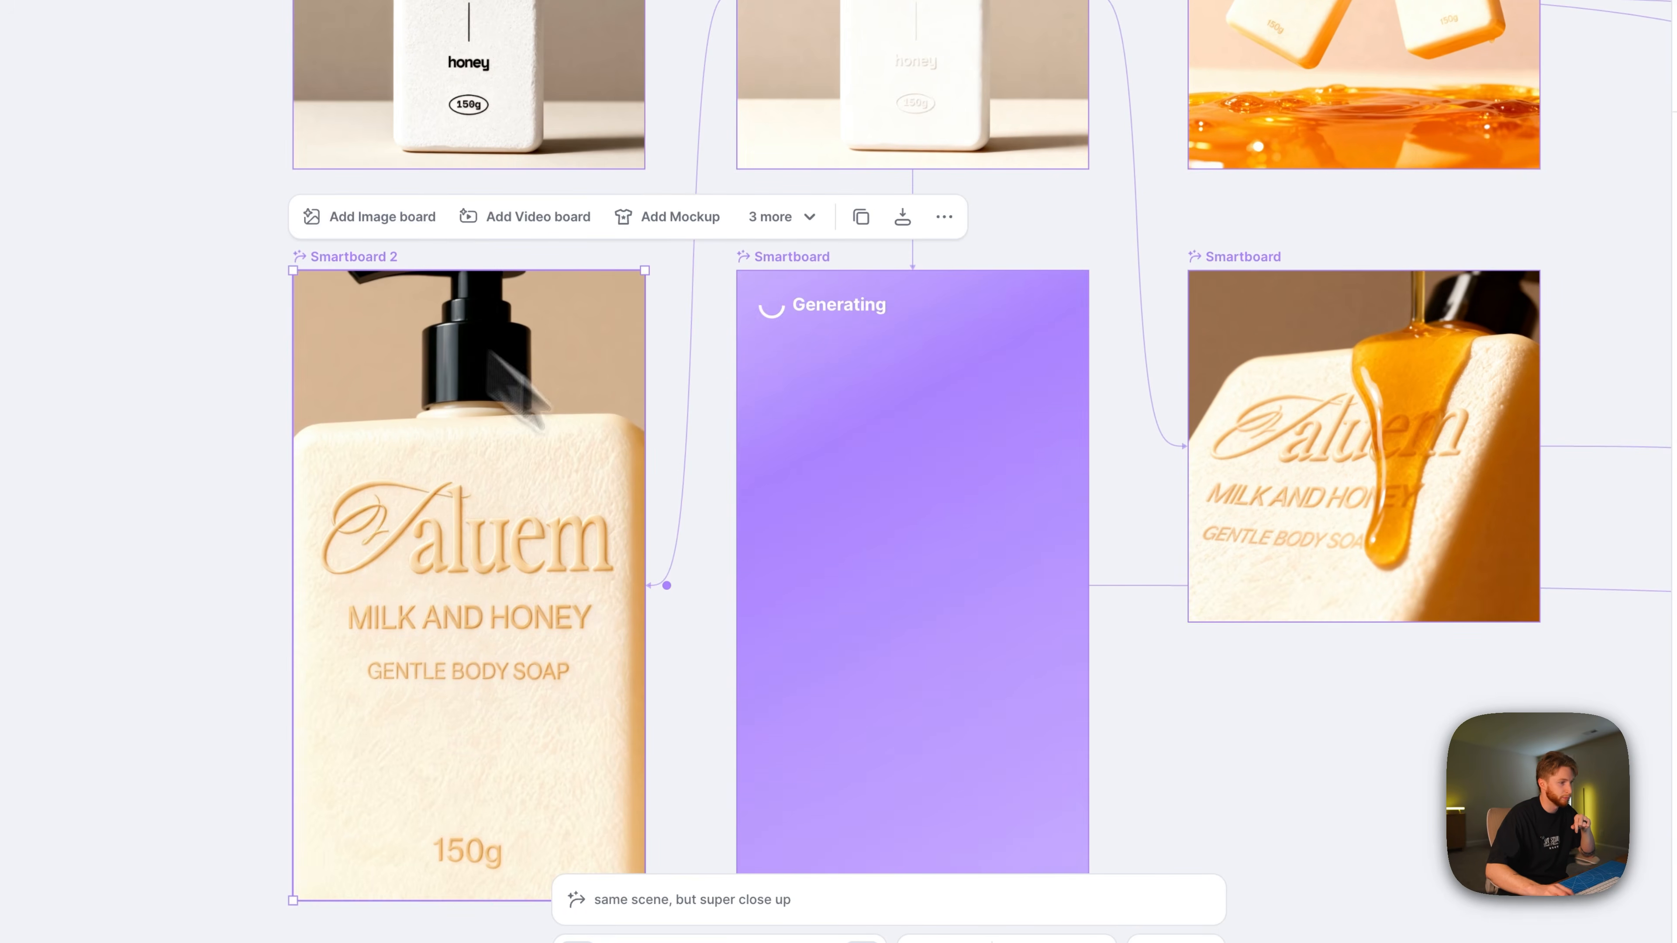
left_click(924, 902)
left_click(1155, 899)
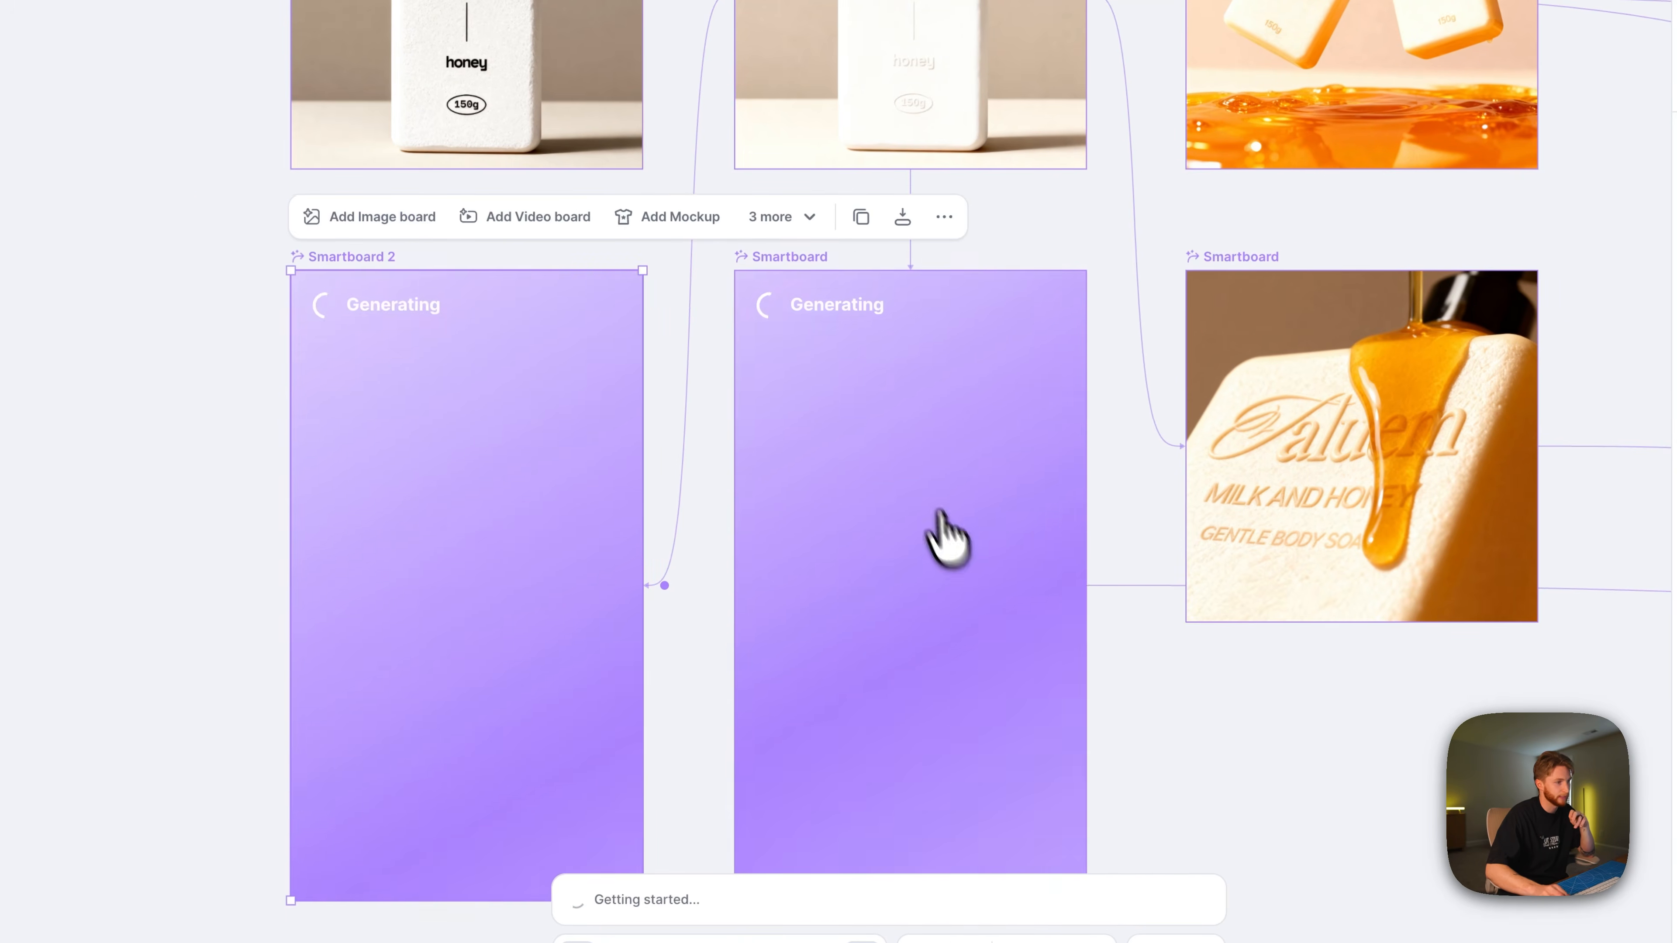
Regenerate the board of two bottles flying mid-air over shining honey with its existing prompt and Seedream 4.
scroll(943, 536, "right", 10)
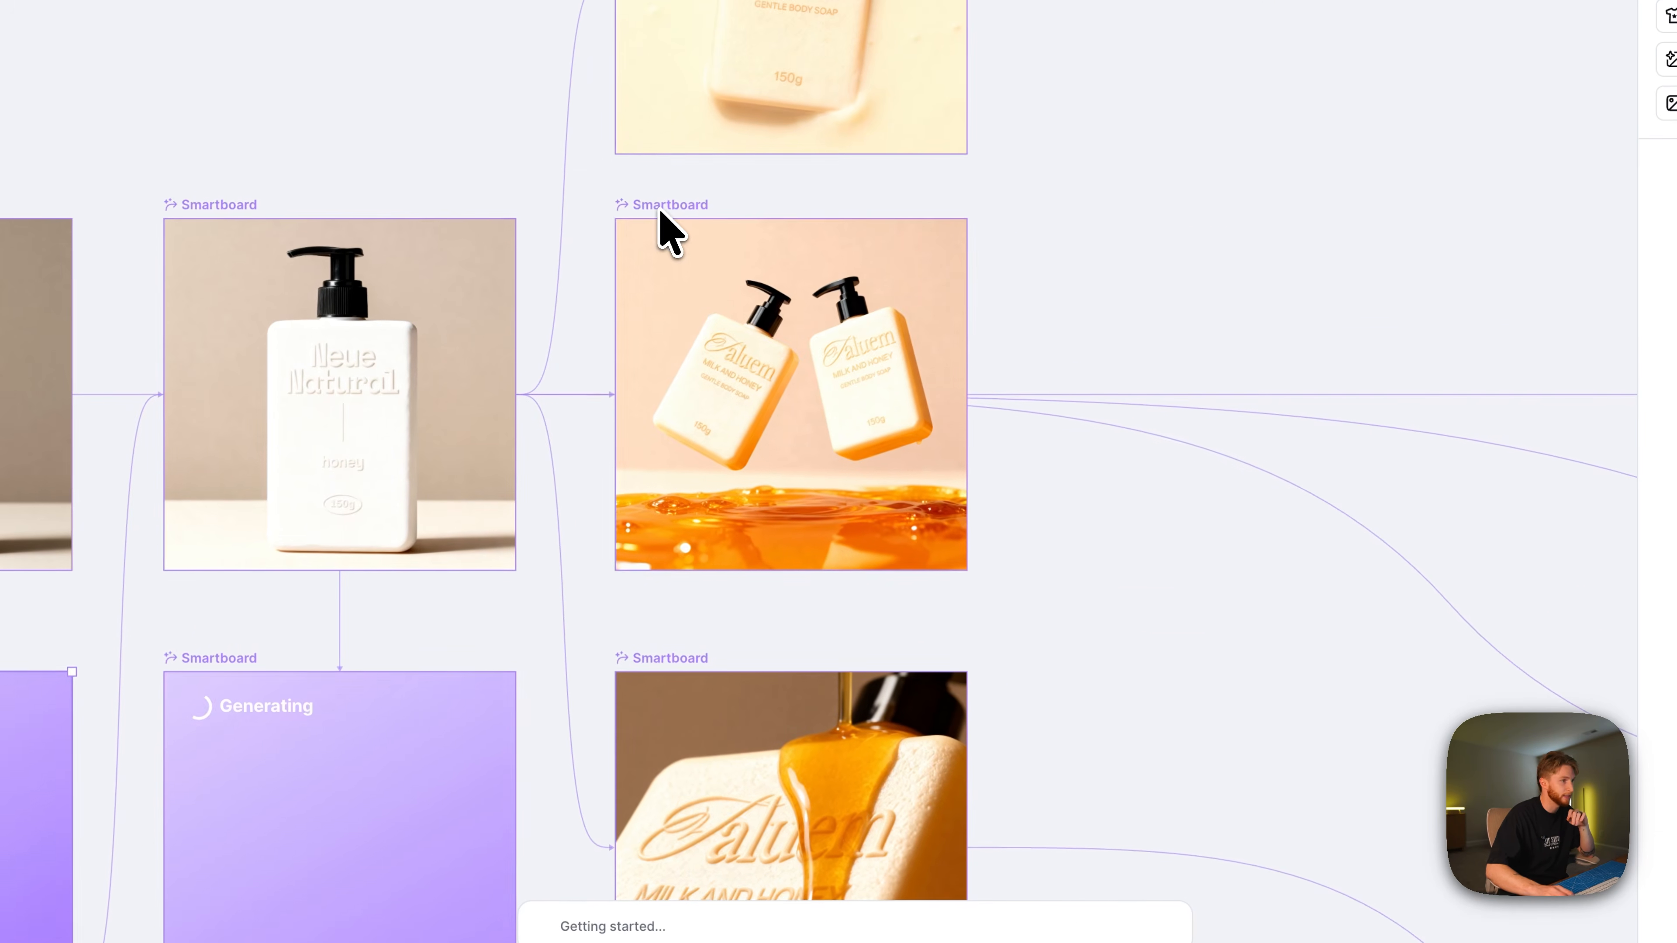
left_click(660, 212)
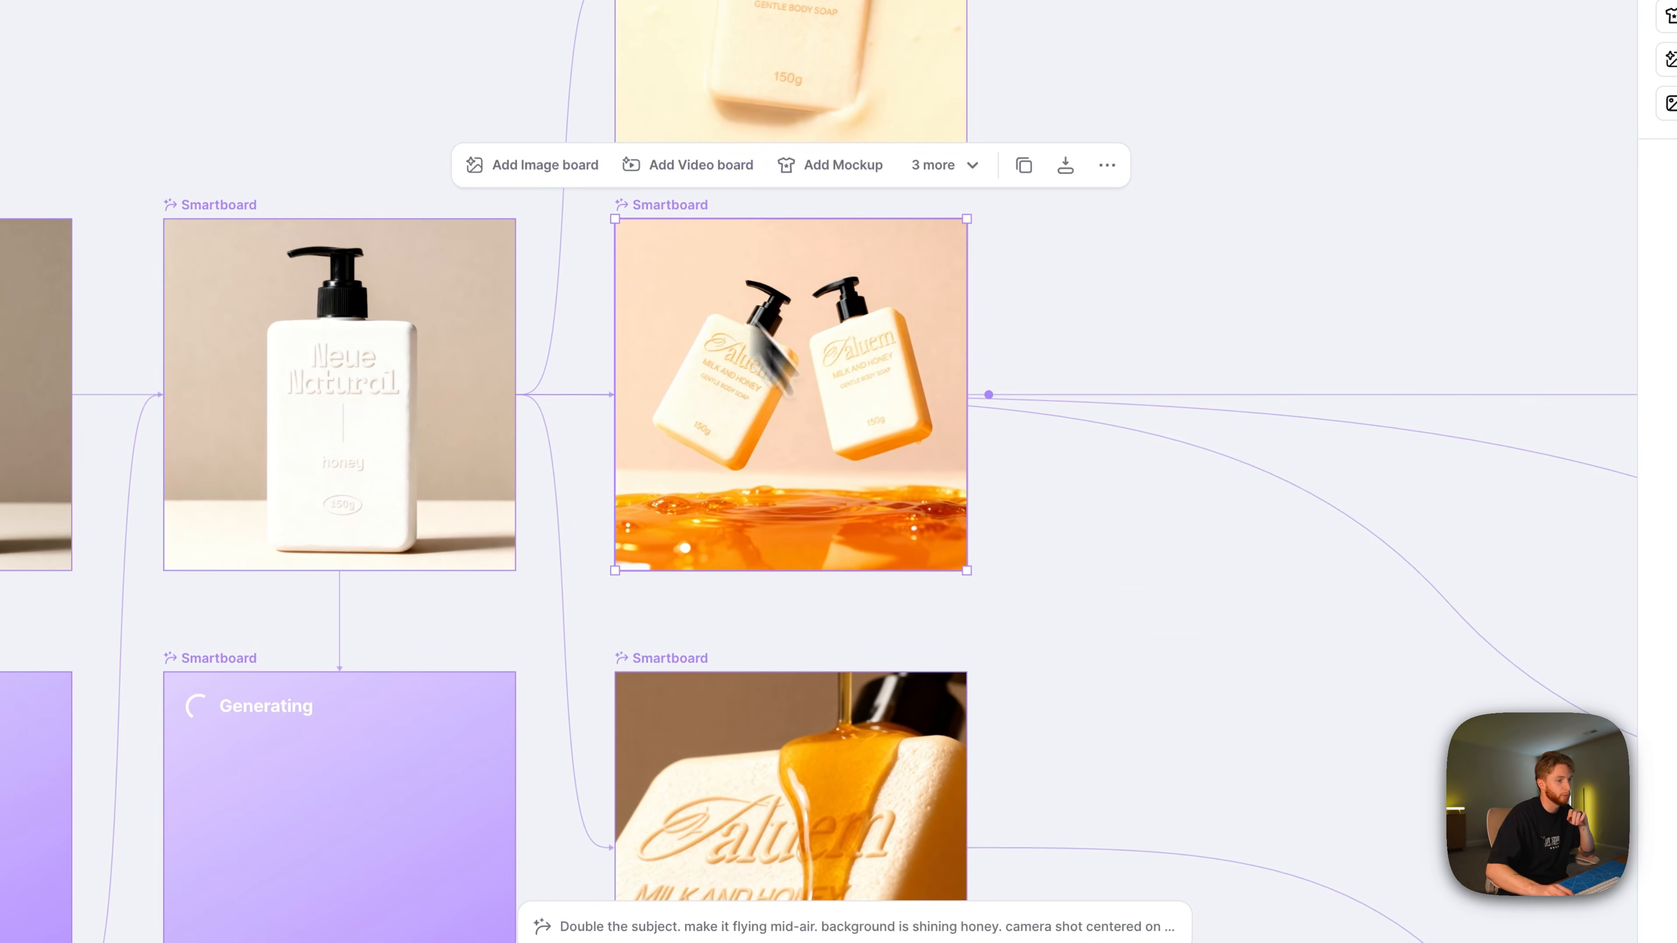
left_click(888, 921)
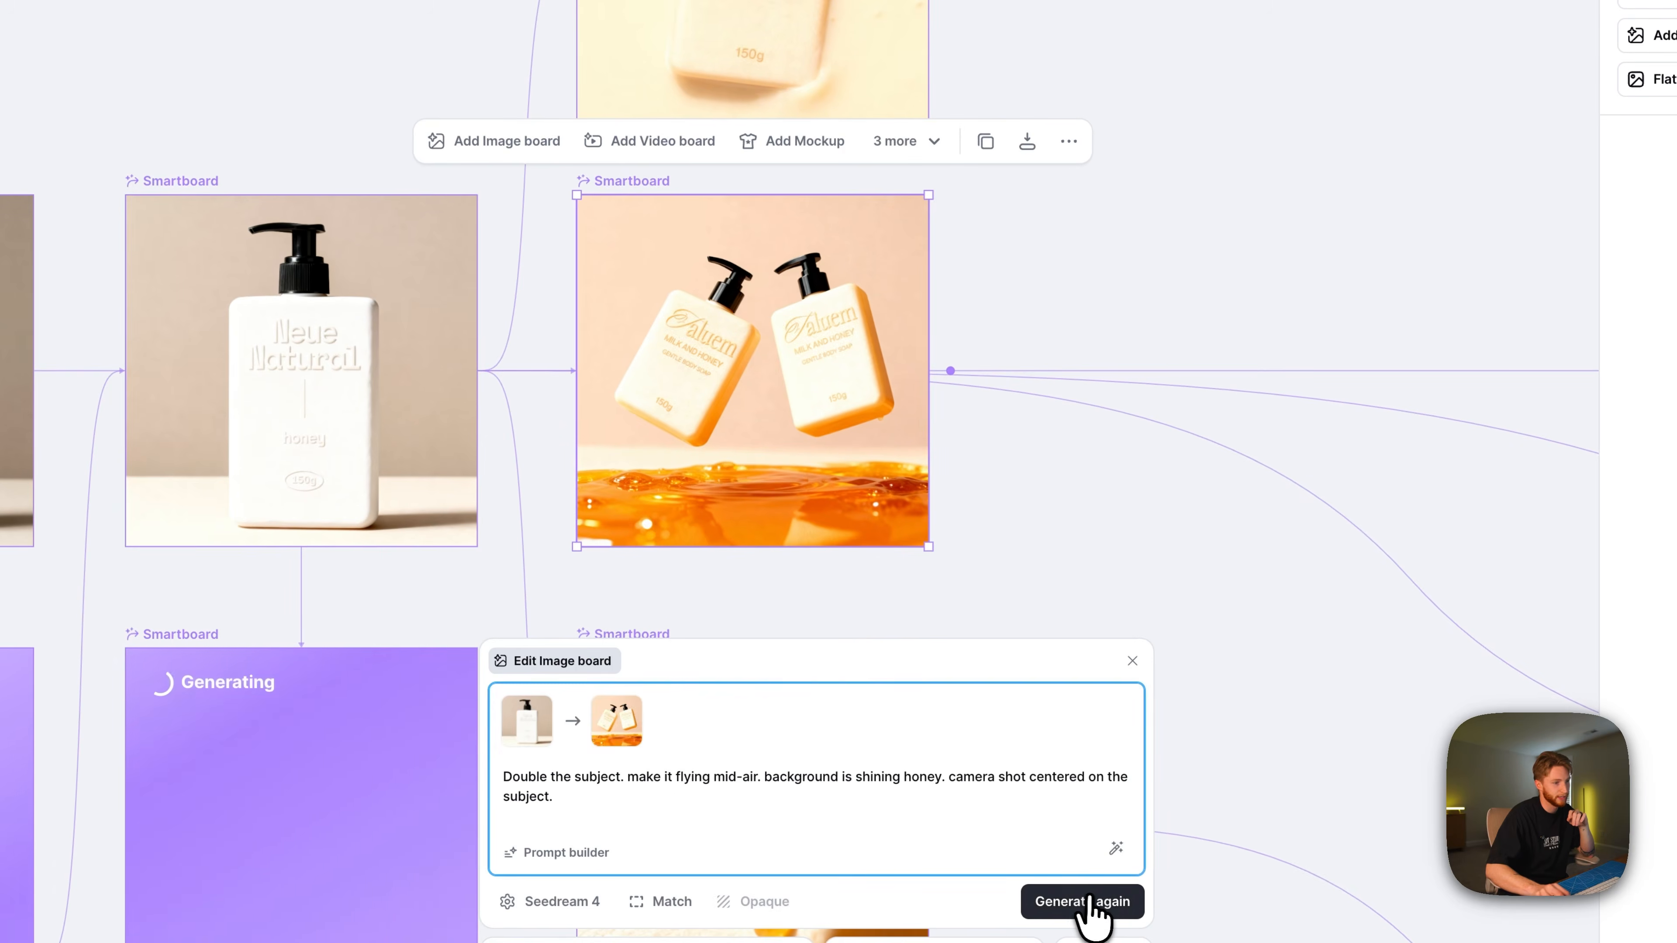
left_click(1083, 902)
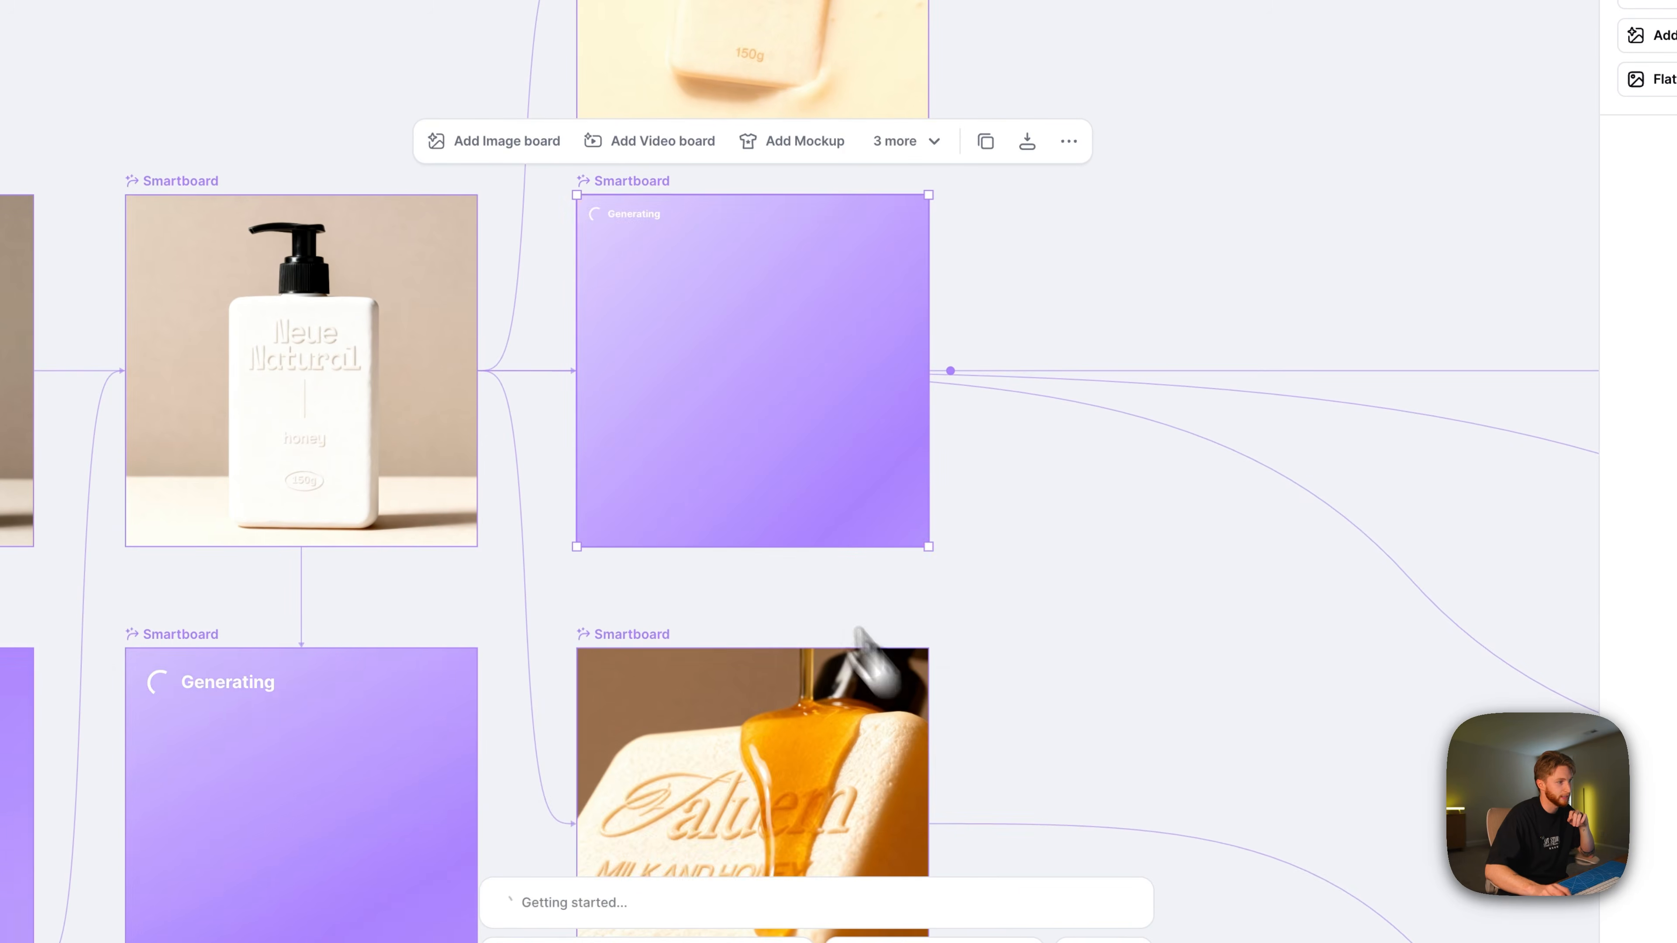
Regenerate the extreme close-up board of honey dripping over the engraving with its existing prompt and Seedream 4.
scroll(733, 468, "down", 8)
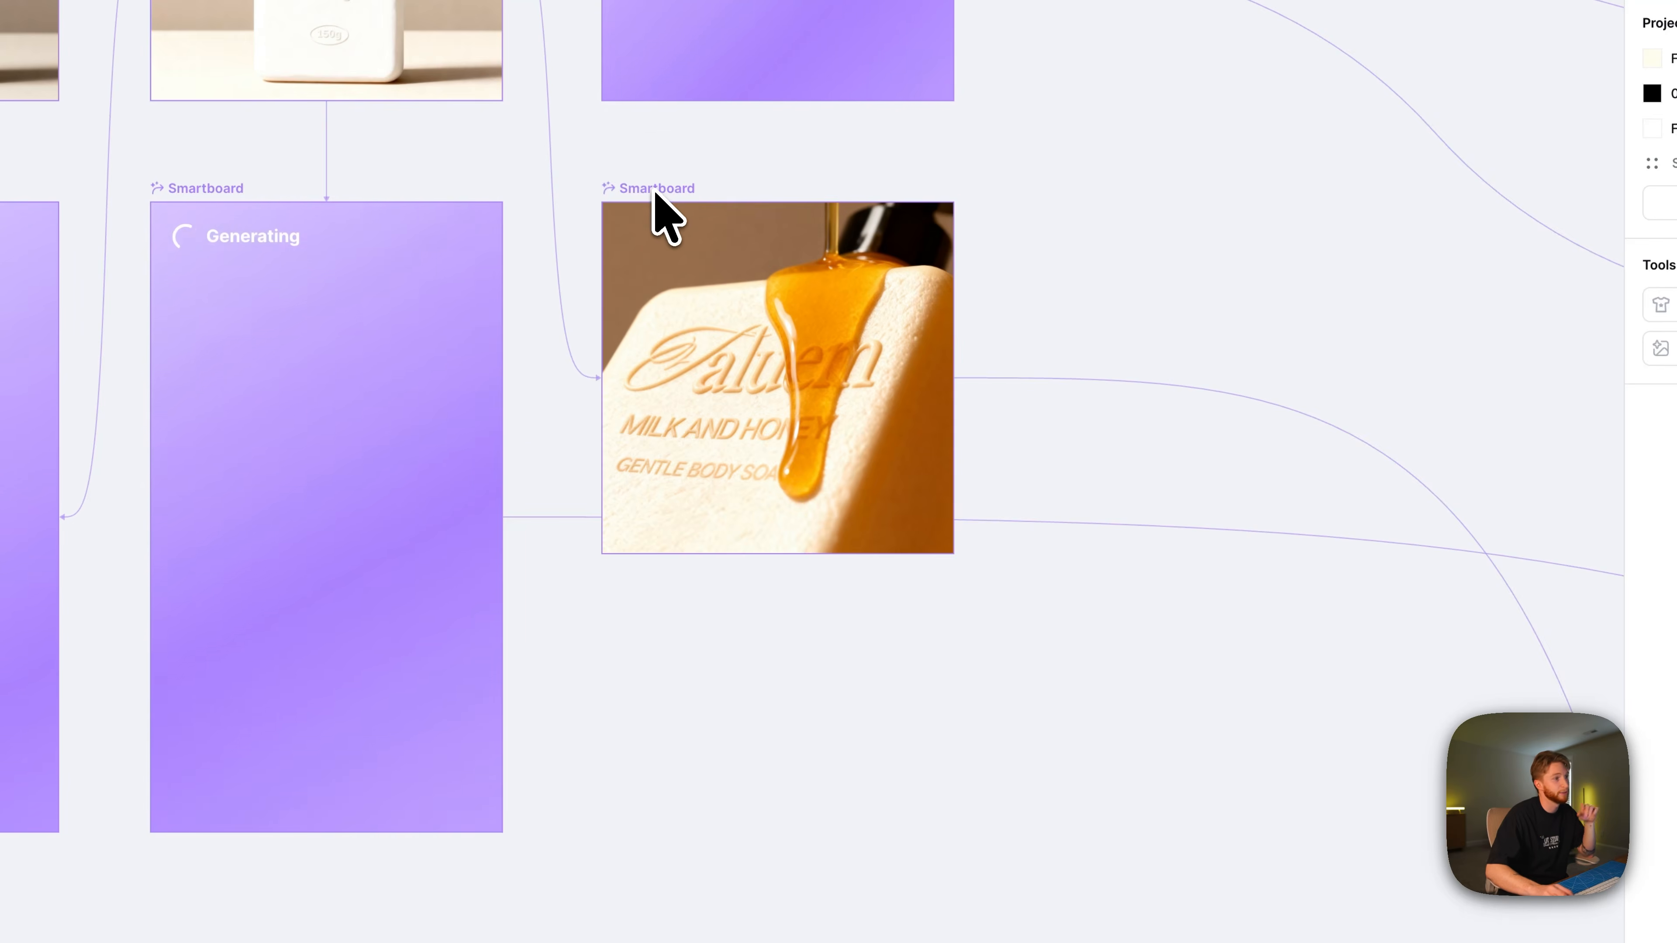
left_click(655, 218)
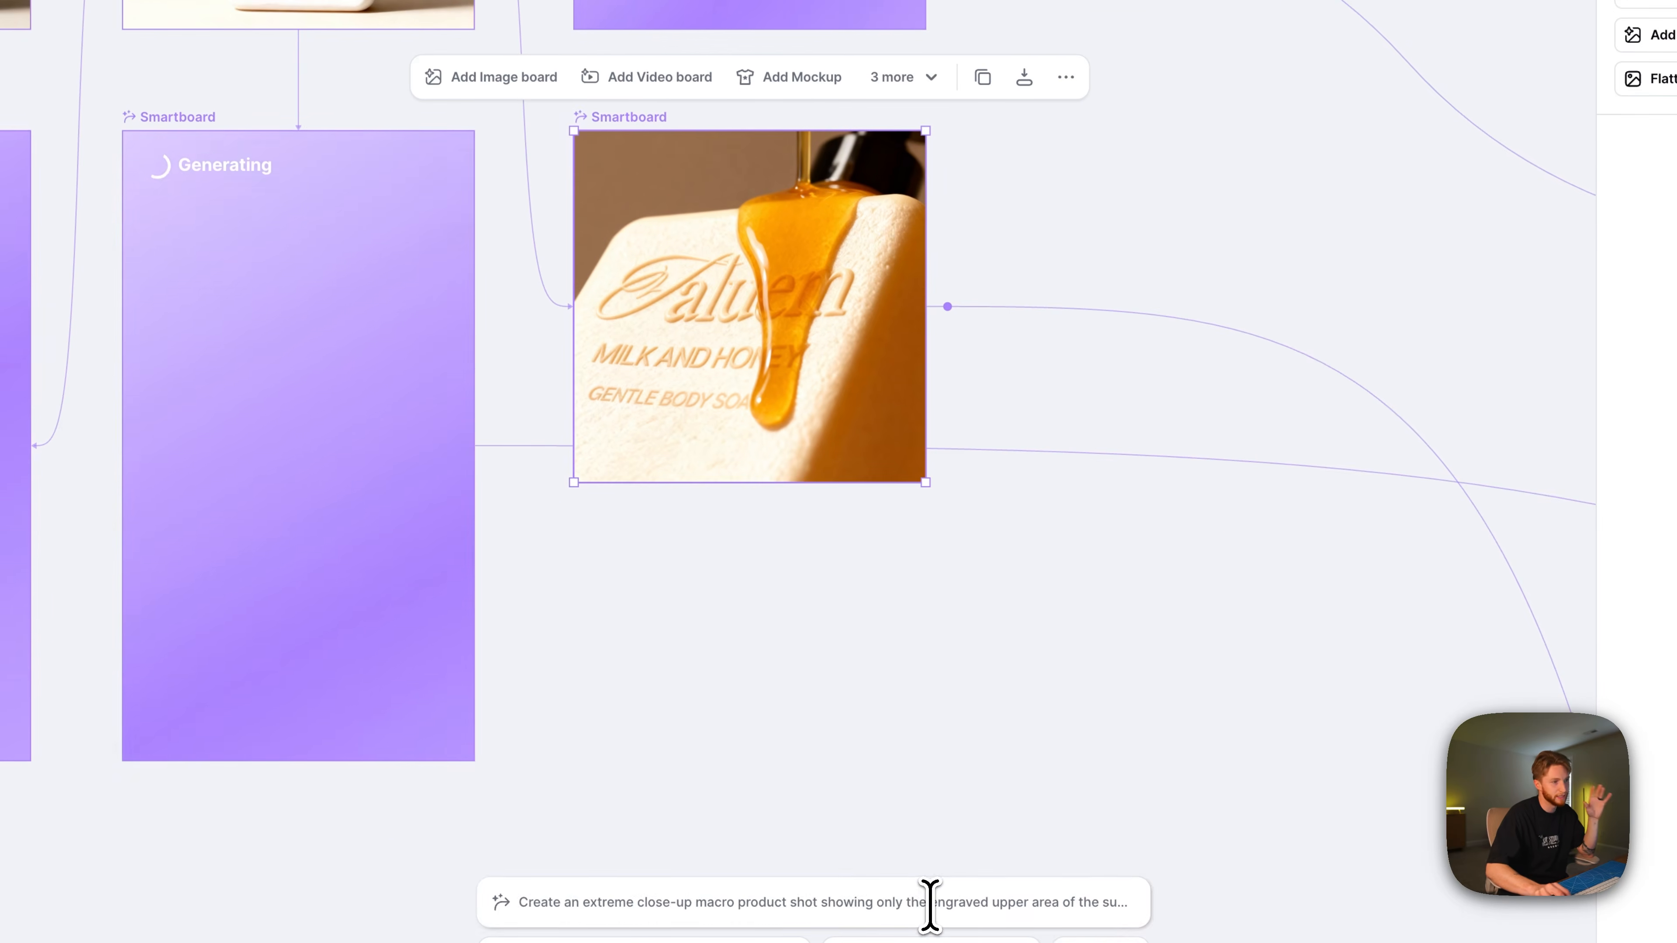
left_click(930, 905)
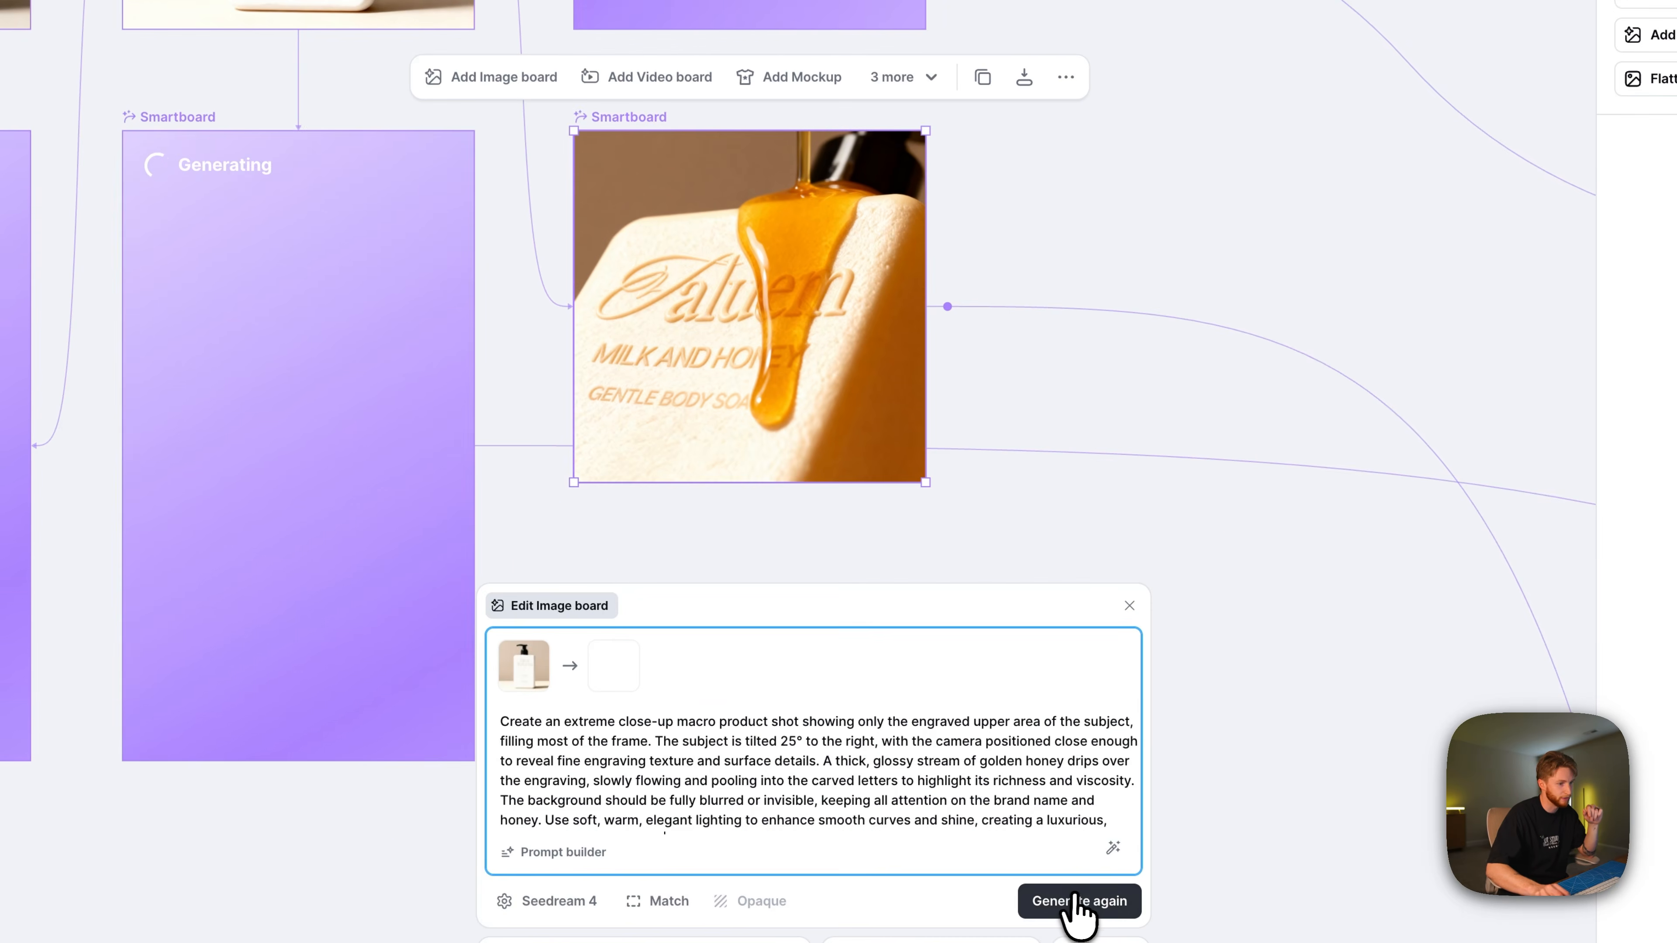
left_click(1075, 902)
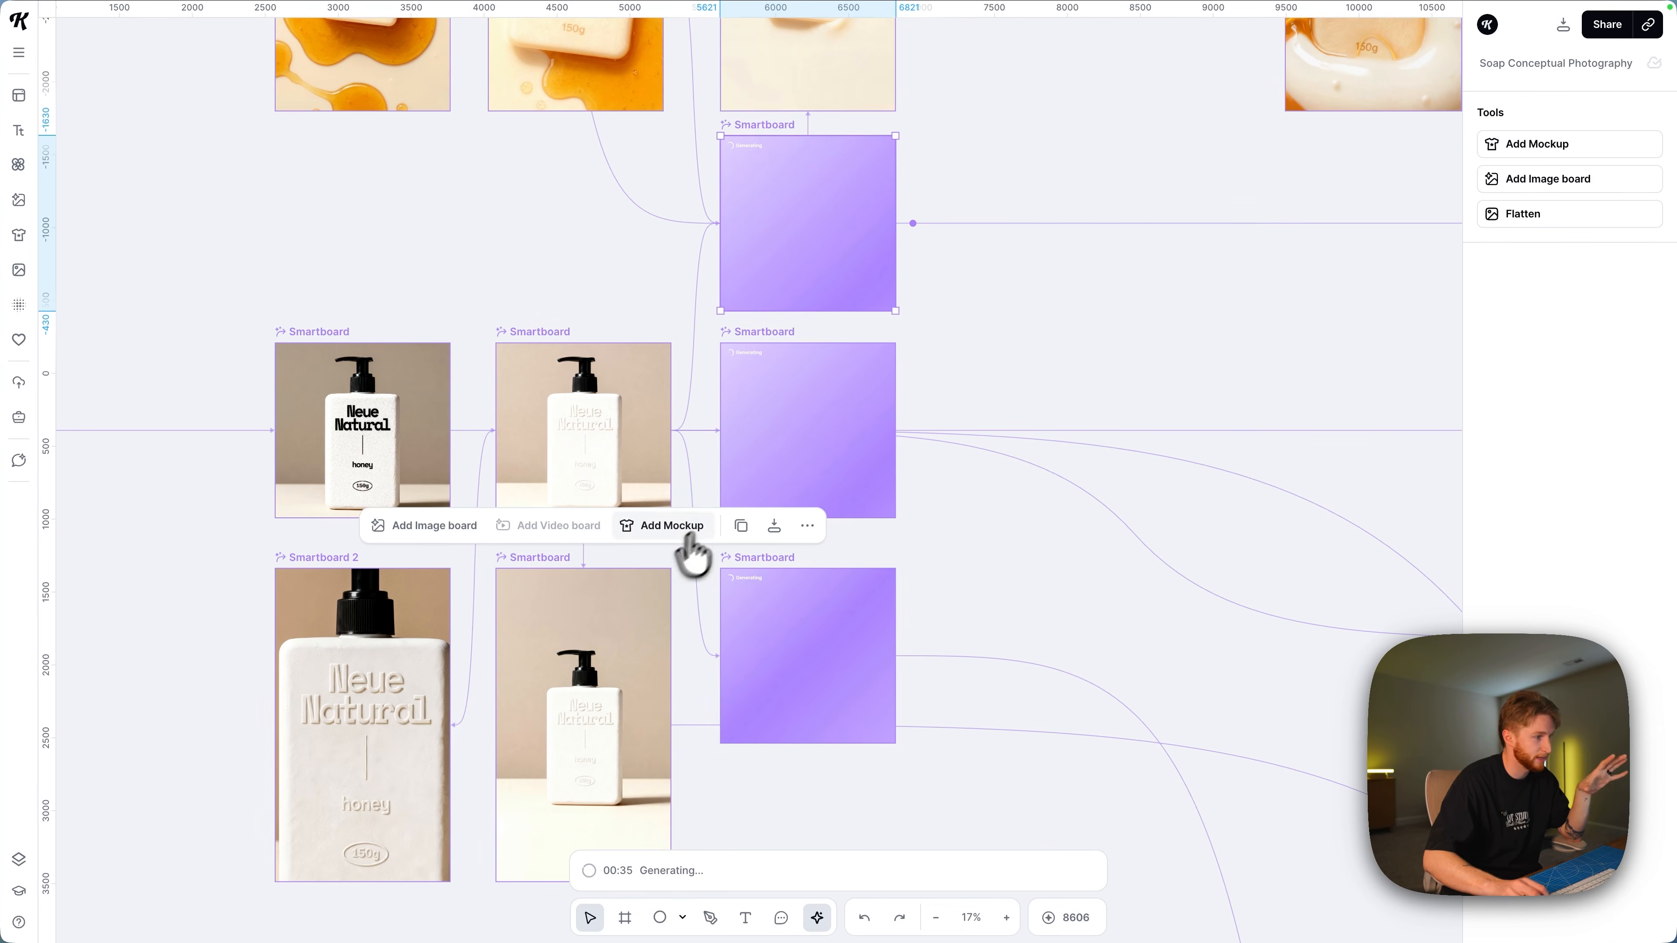
Move the honey-topped bottle board into the gap above and slightly right of the flying-bottles board.
scroll(898, 508, "right", 6)
scroll(898, 507, "down", 4)
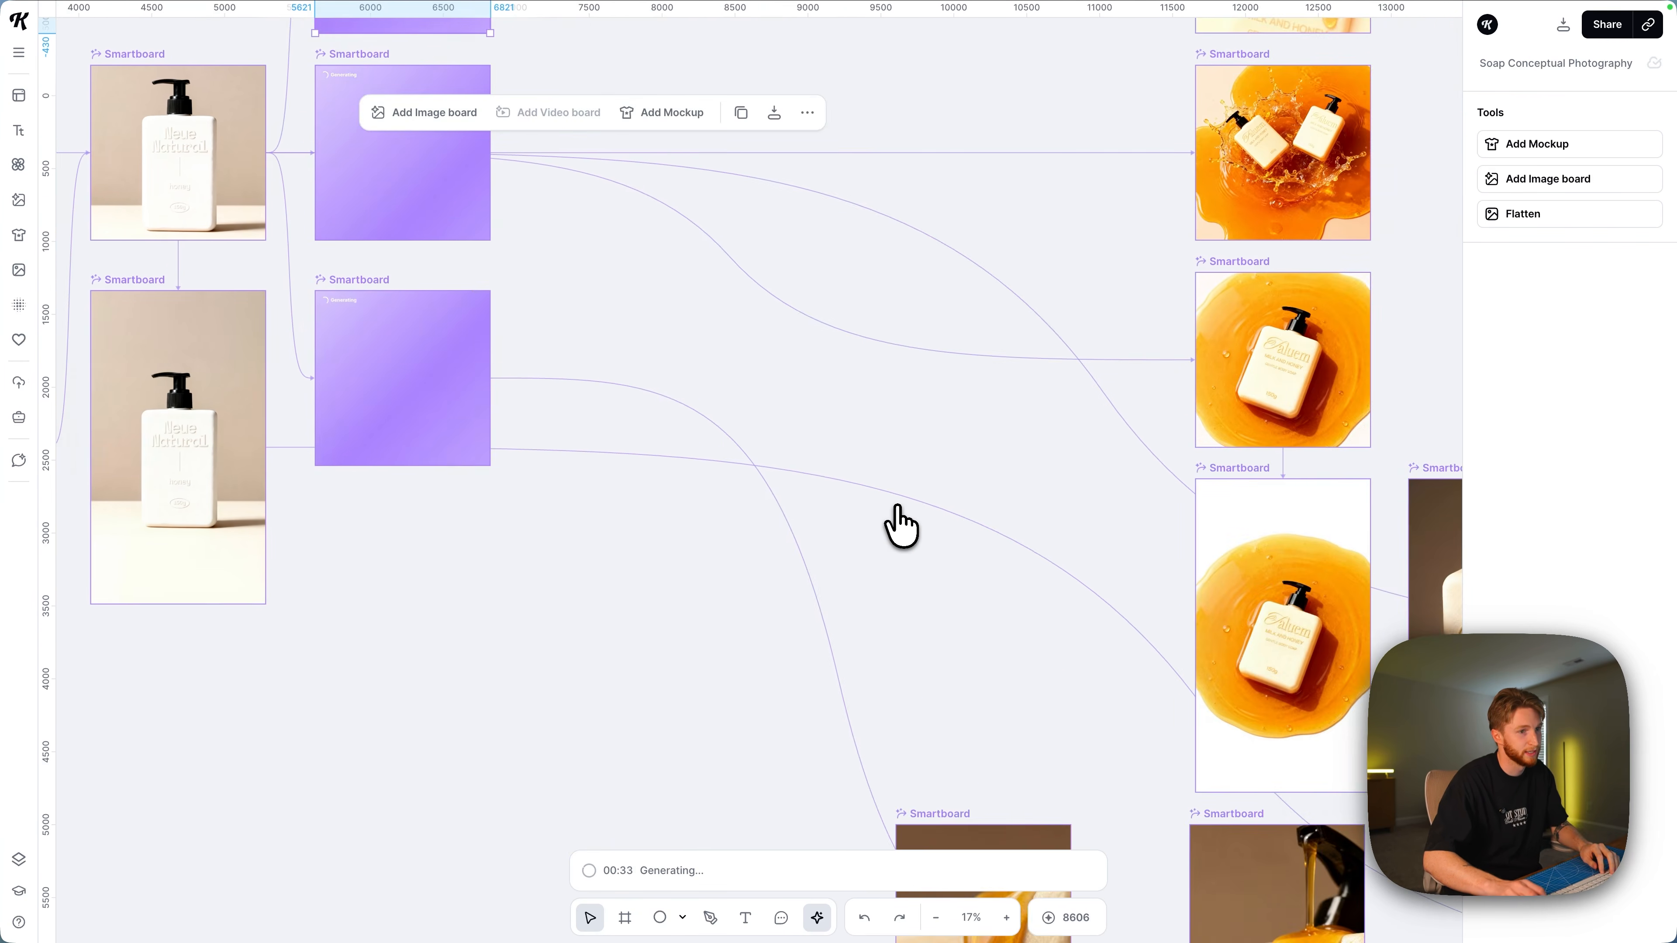
scroll(898, 507, "down", 2)
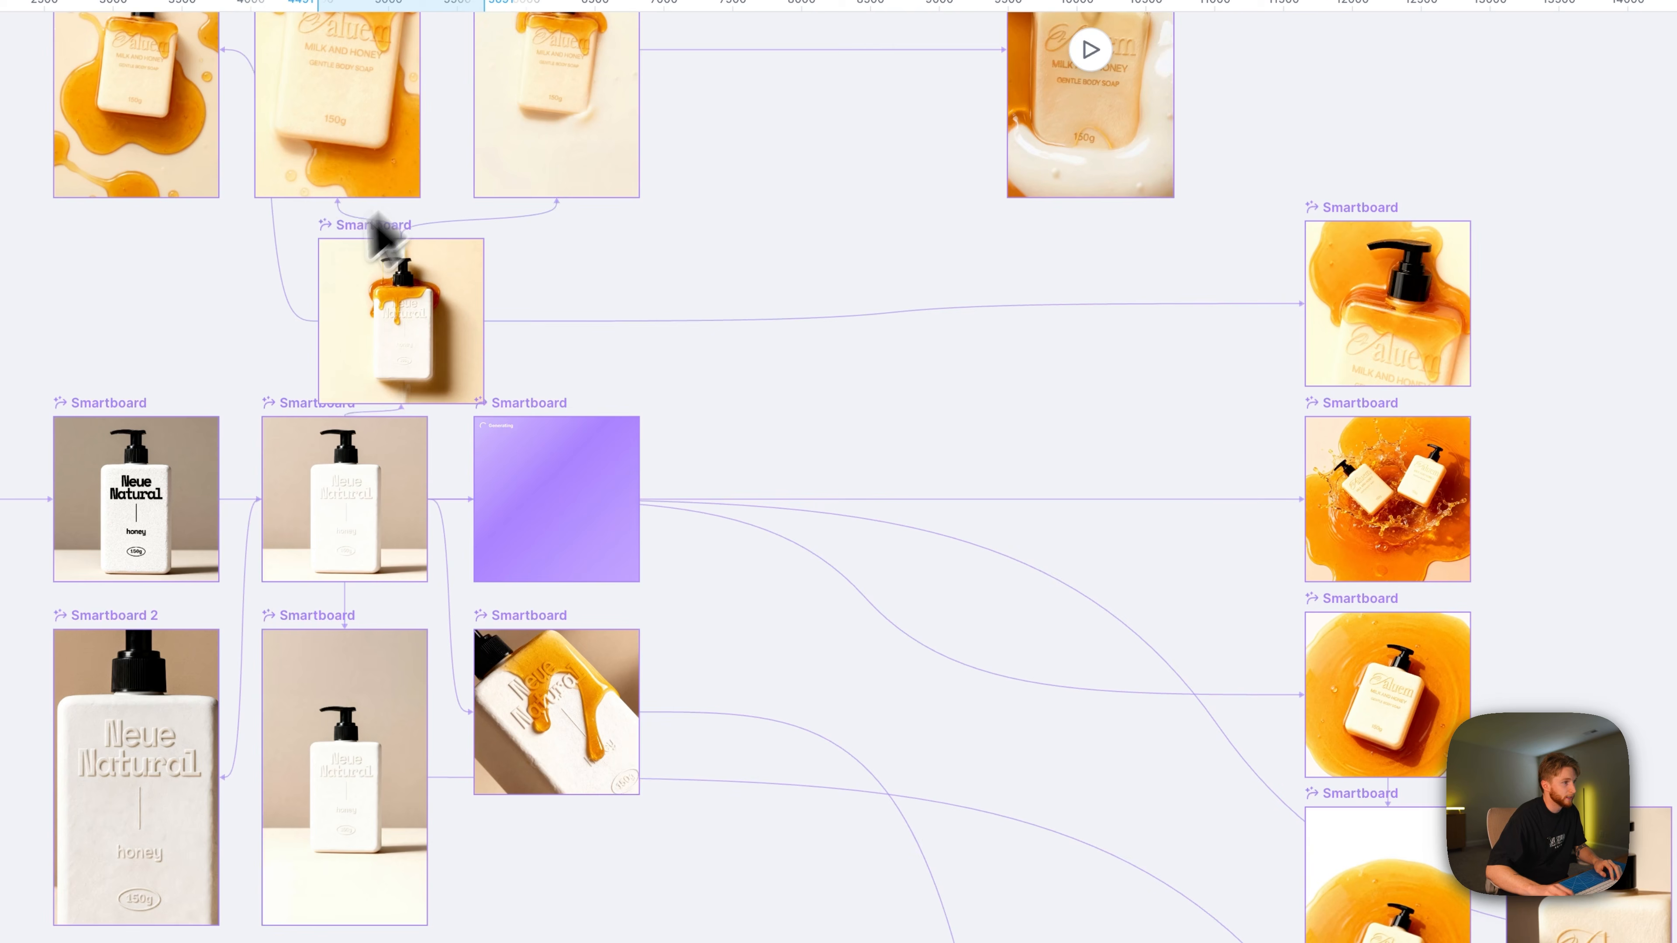
left_click_drag(367, 225, 430, 307)
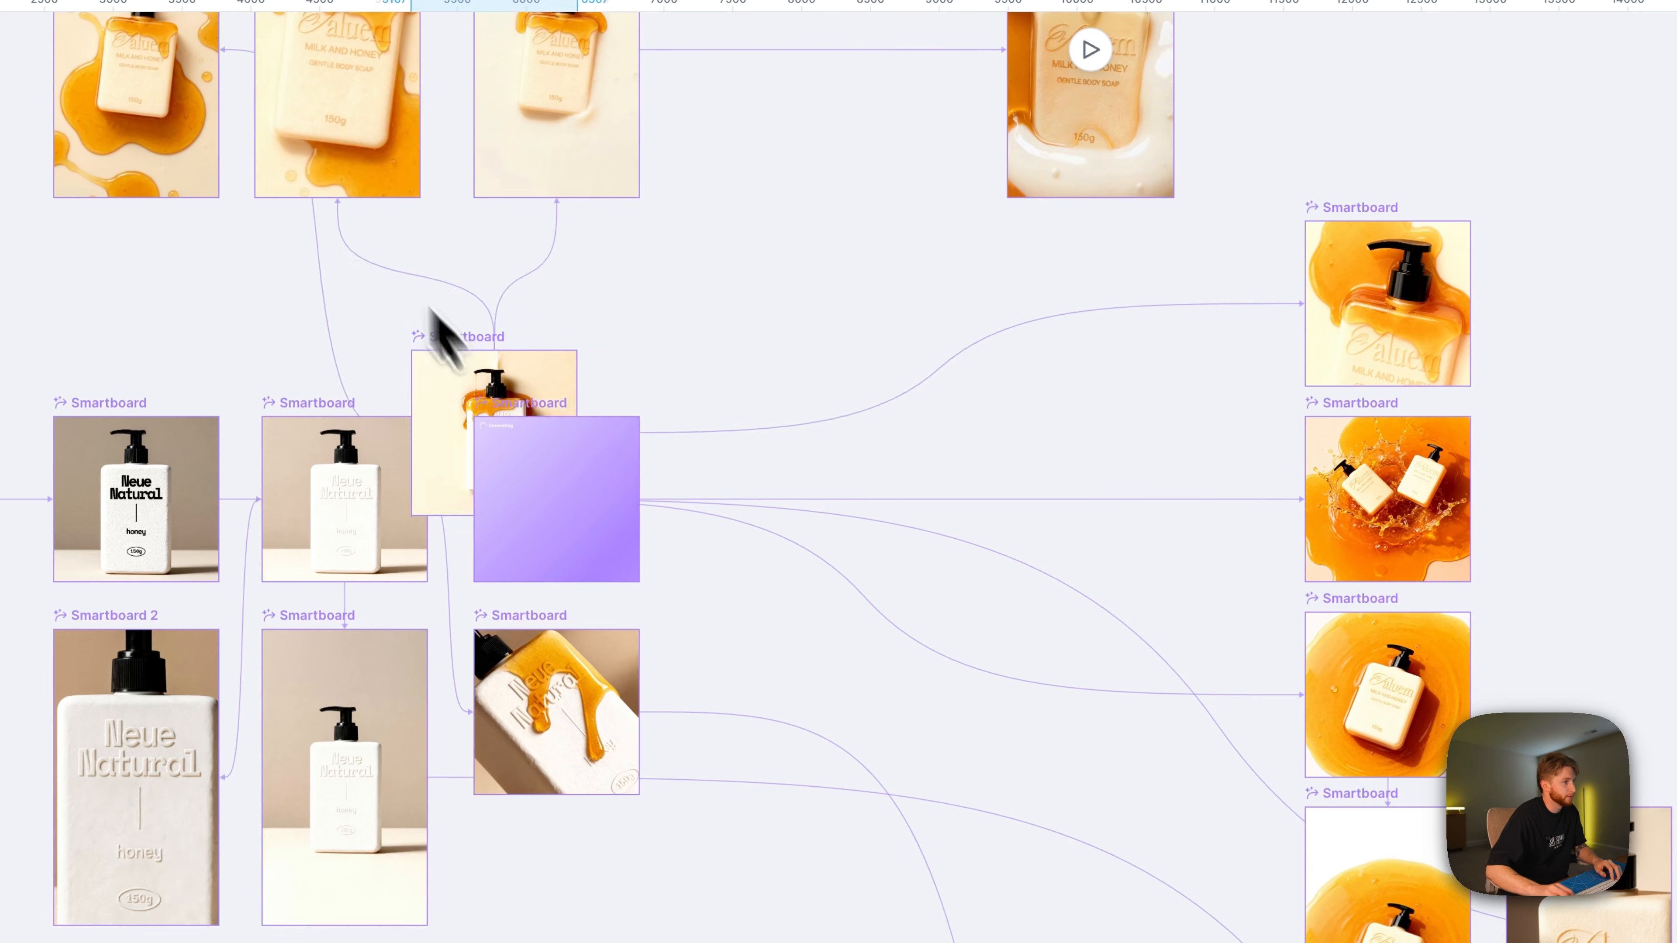
left_click(590, 223)
scroll(790, 337, "up", 3)
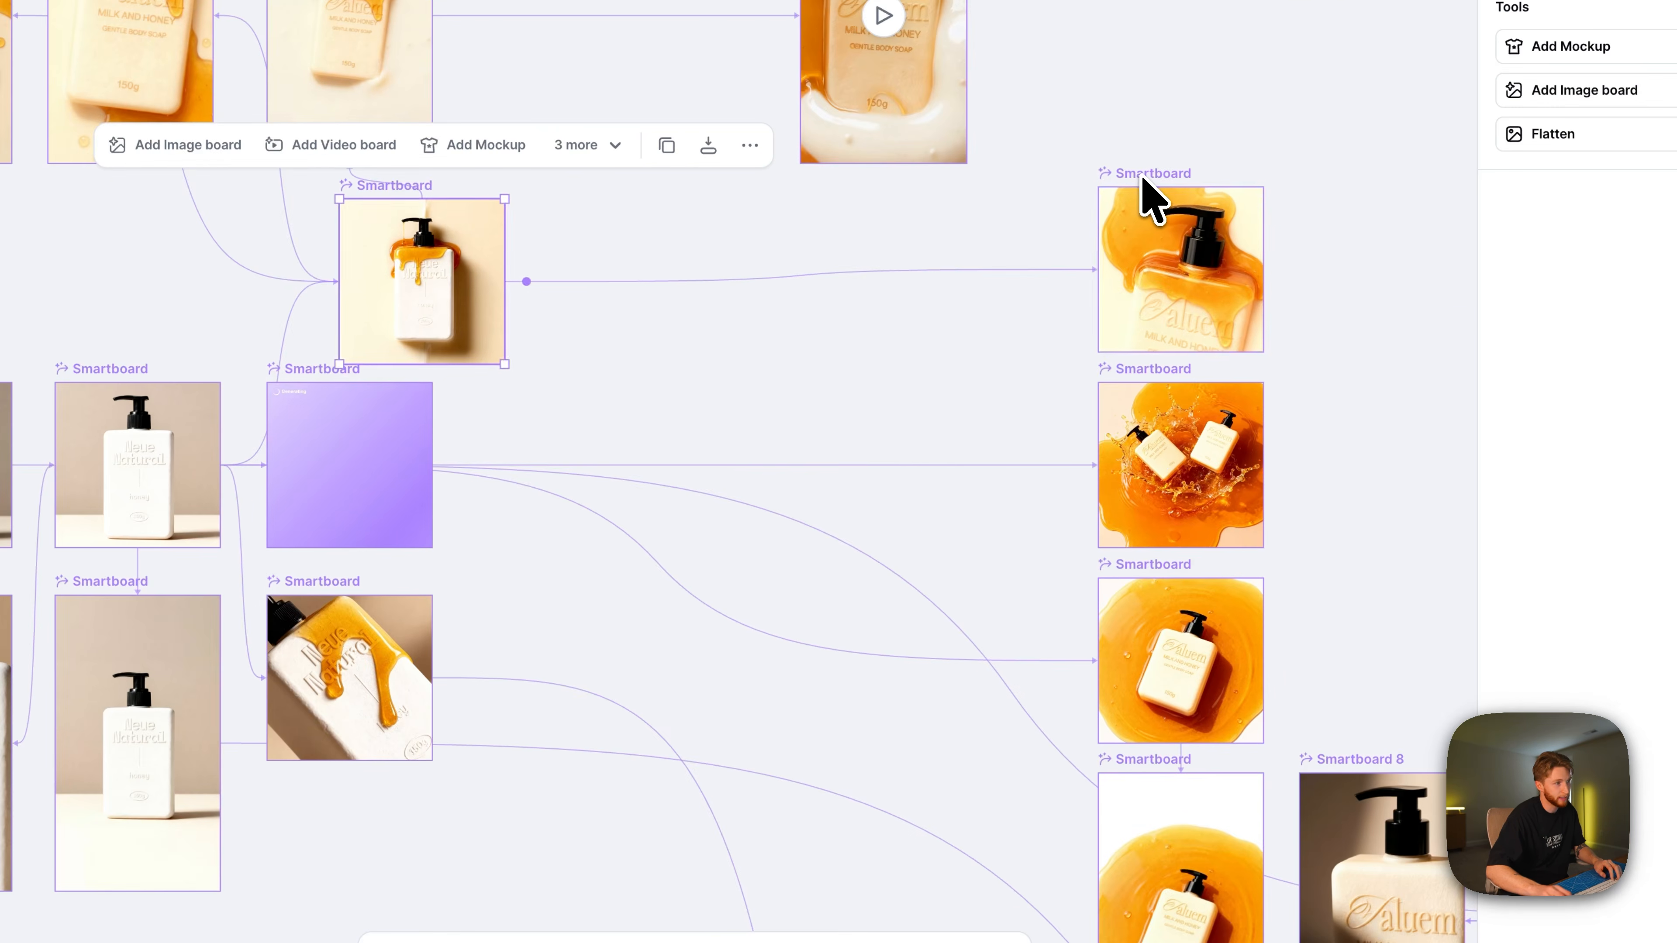
Regenerate the pump close-up board with its existing prompt "A closeup shot of the subject, focusing on the upper part of the subject.".
left_click(1348, 324)
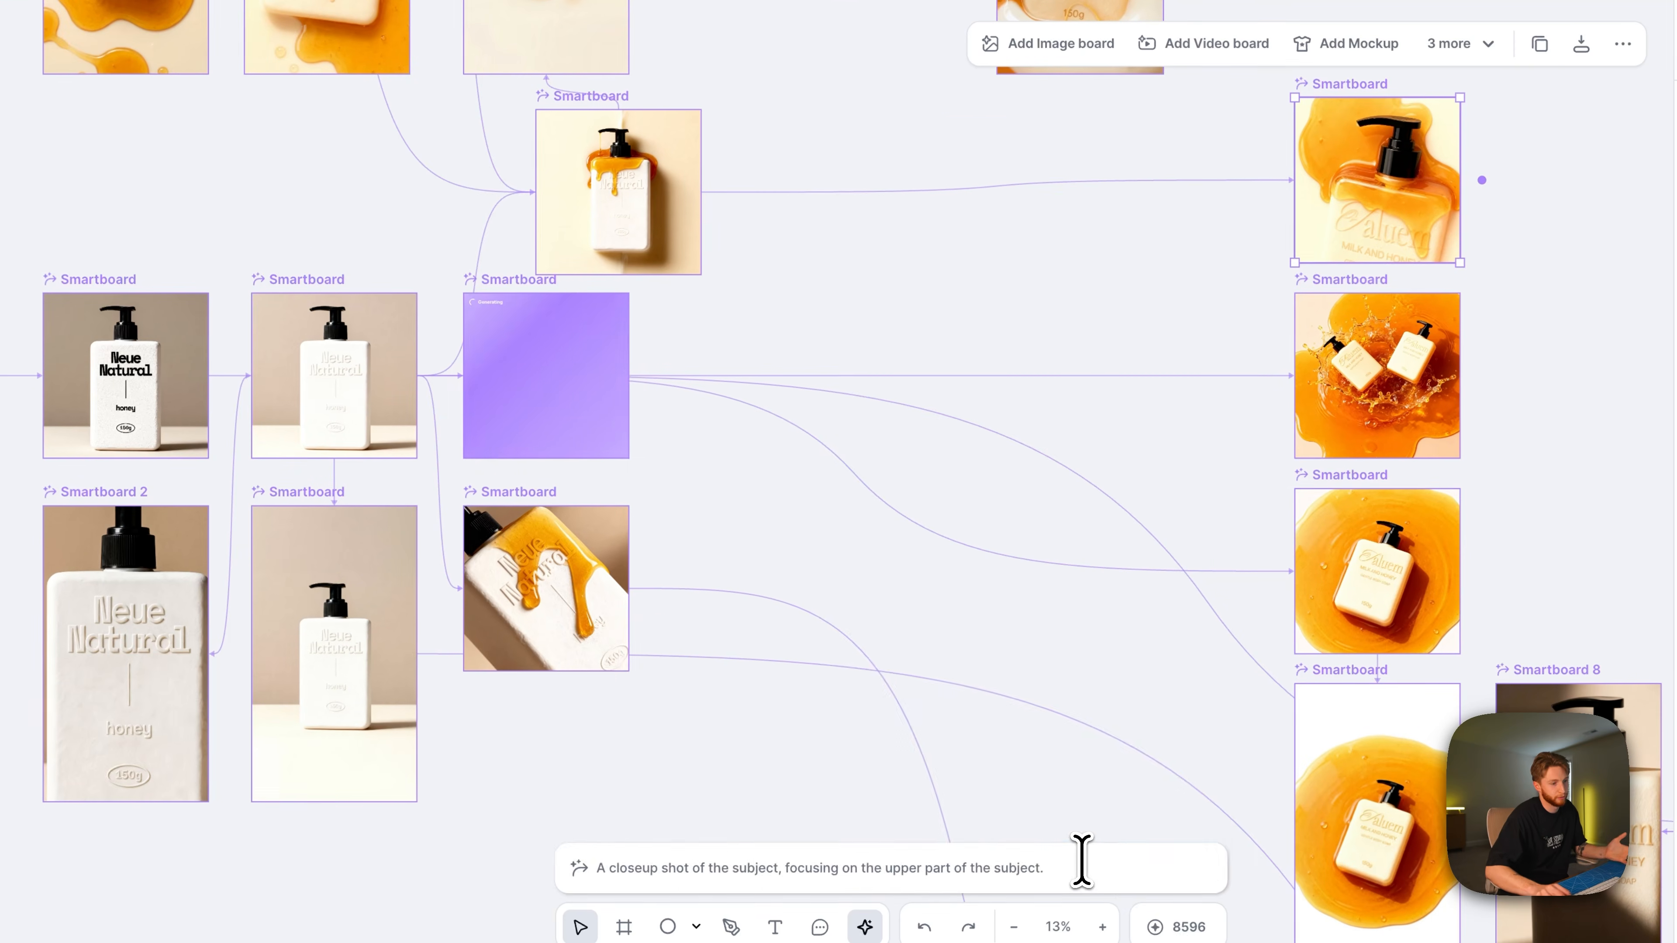
left_click(1029, 890)
left_click(1071, 890)
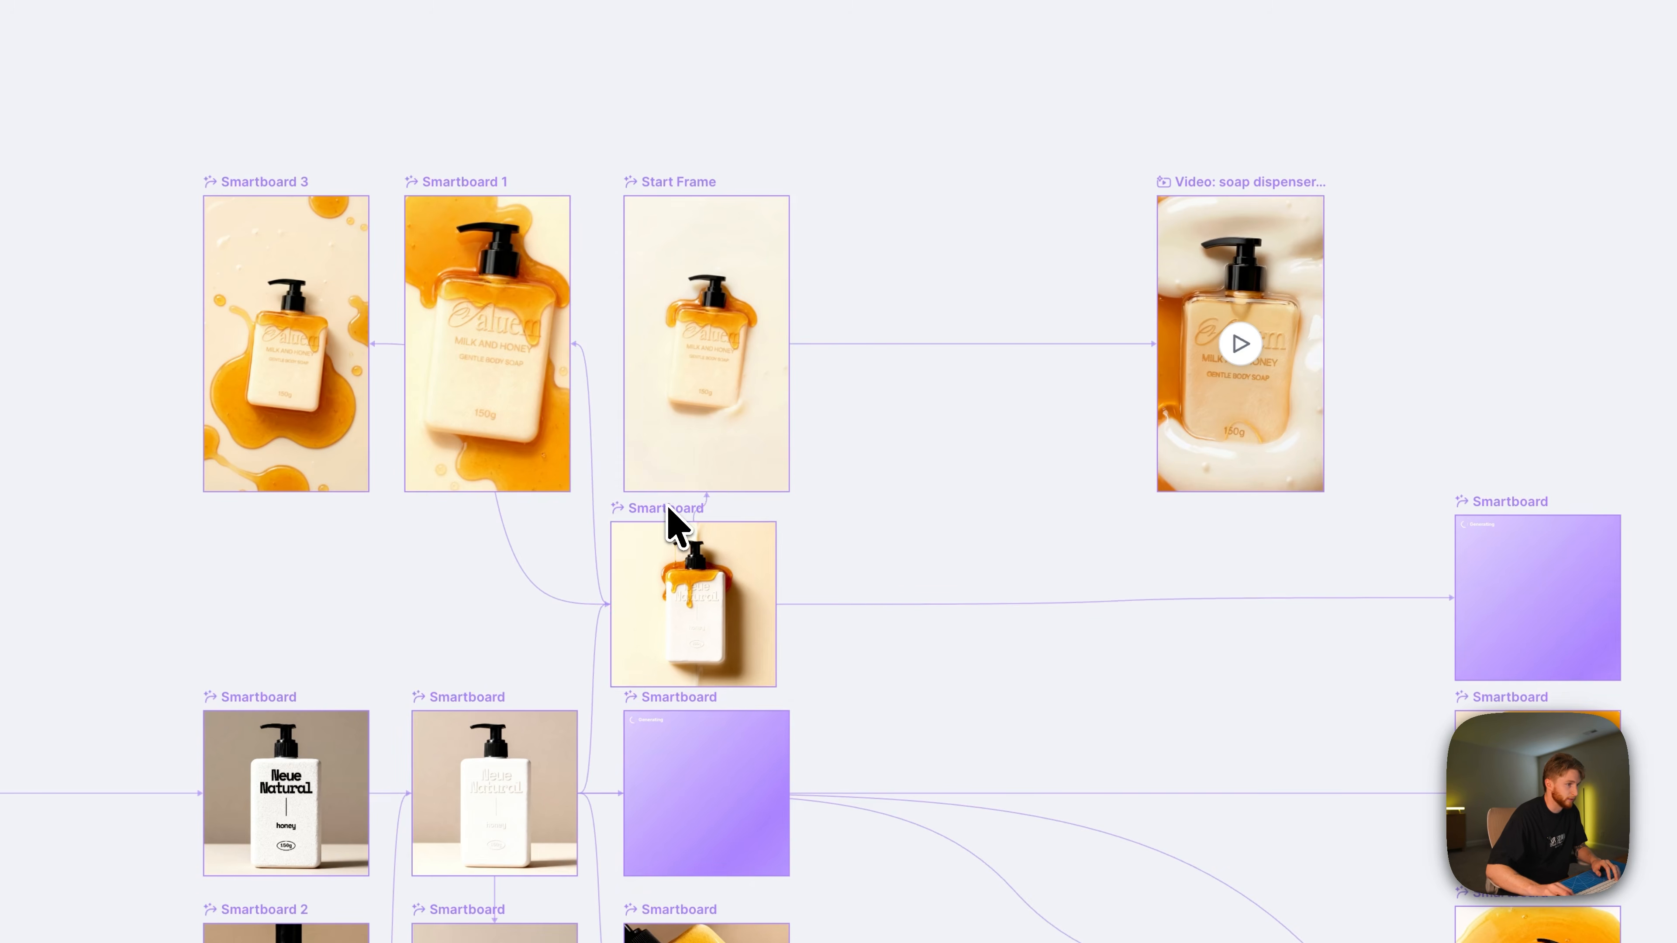
Regenerate the Start Frame above the honey-topped bottle board with its existing prompt.
left_click(674, 525)
left_click(666, 188)
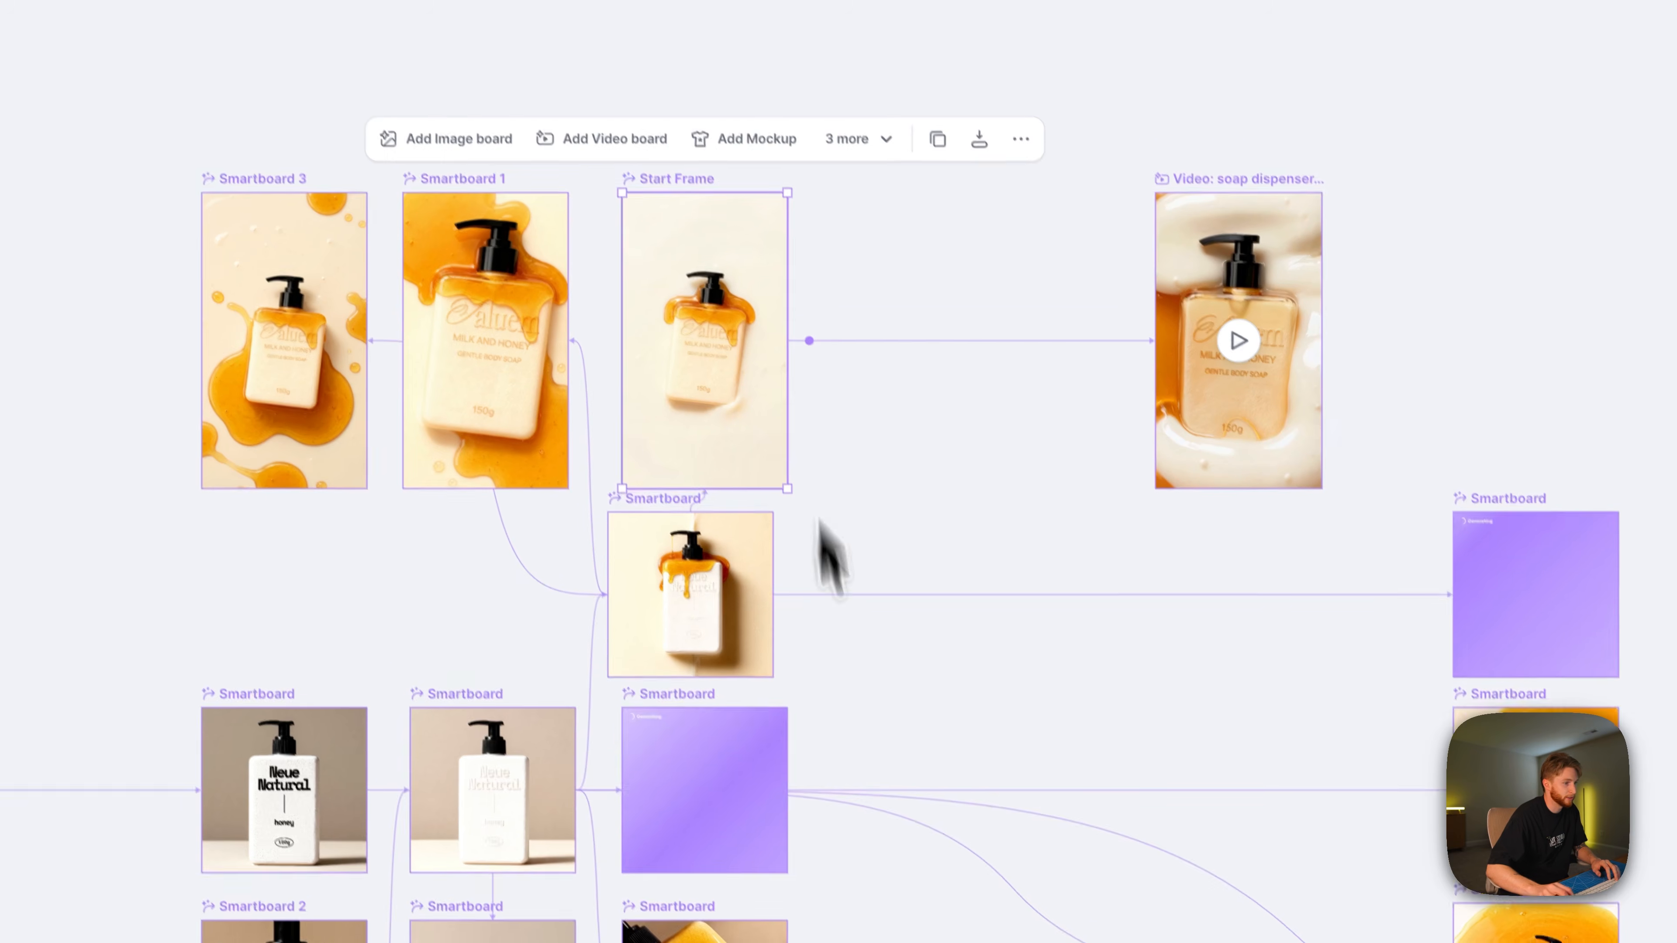
left_click(848, 892)
left_click(1111, 901)
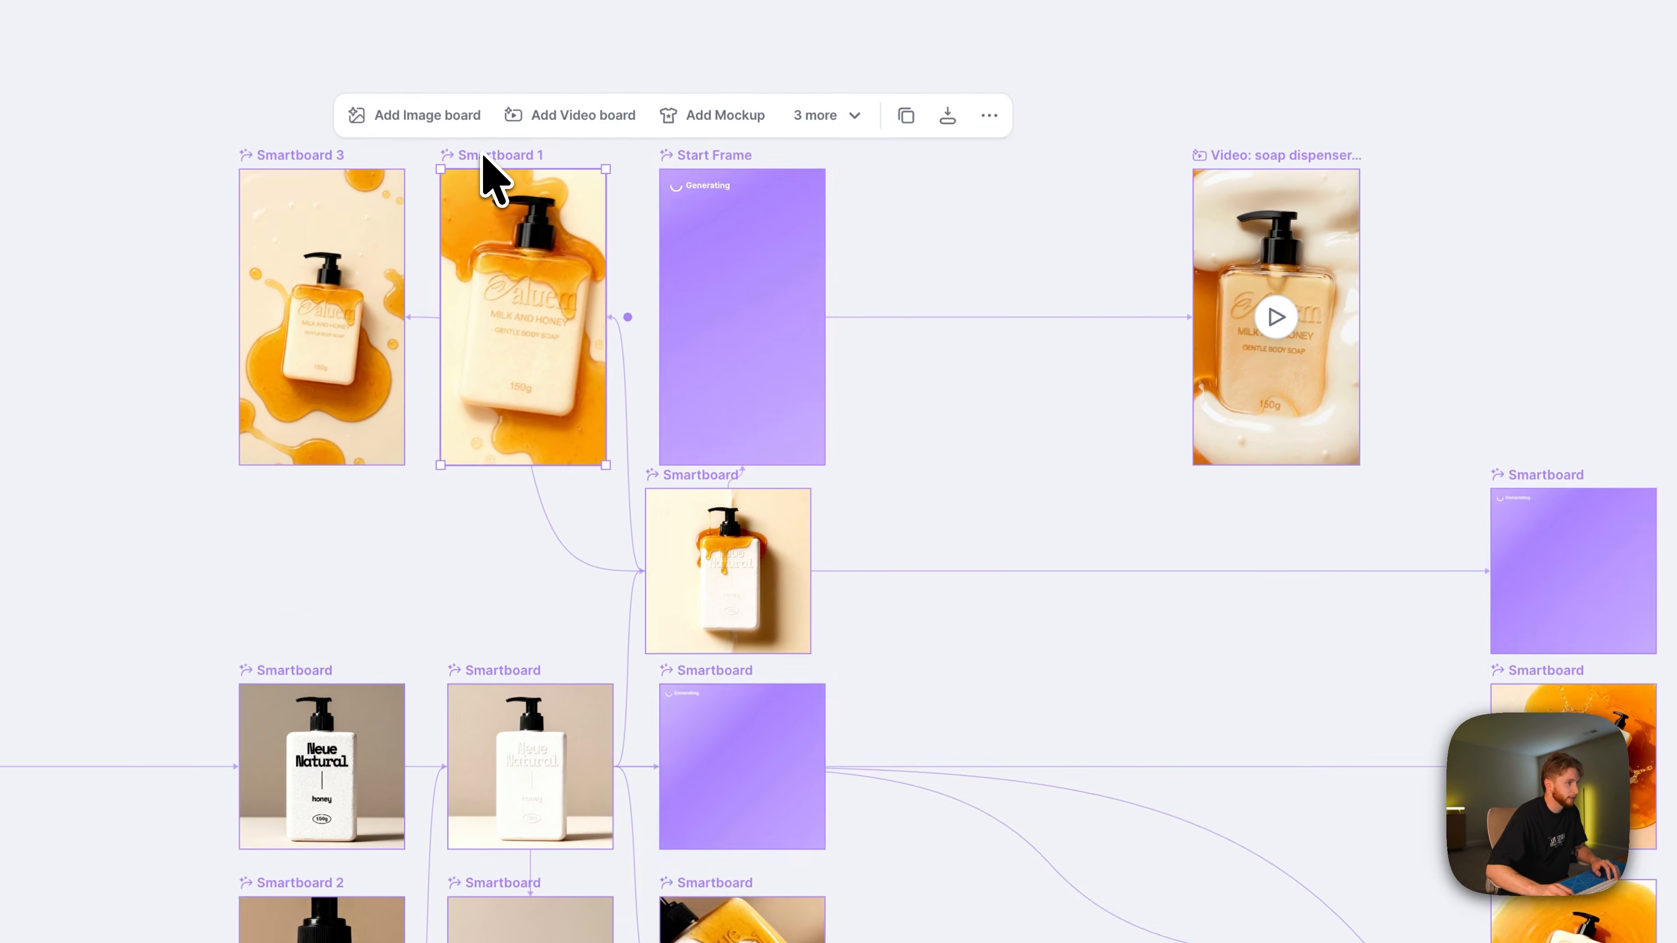
Regenerate Smartboard 1 with its existing prompt and Smartboard 3 with "same scene but in 9:16".
left_click(870, 914)
left_click(1149, 879)
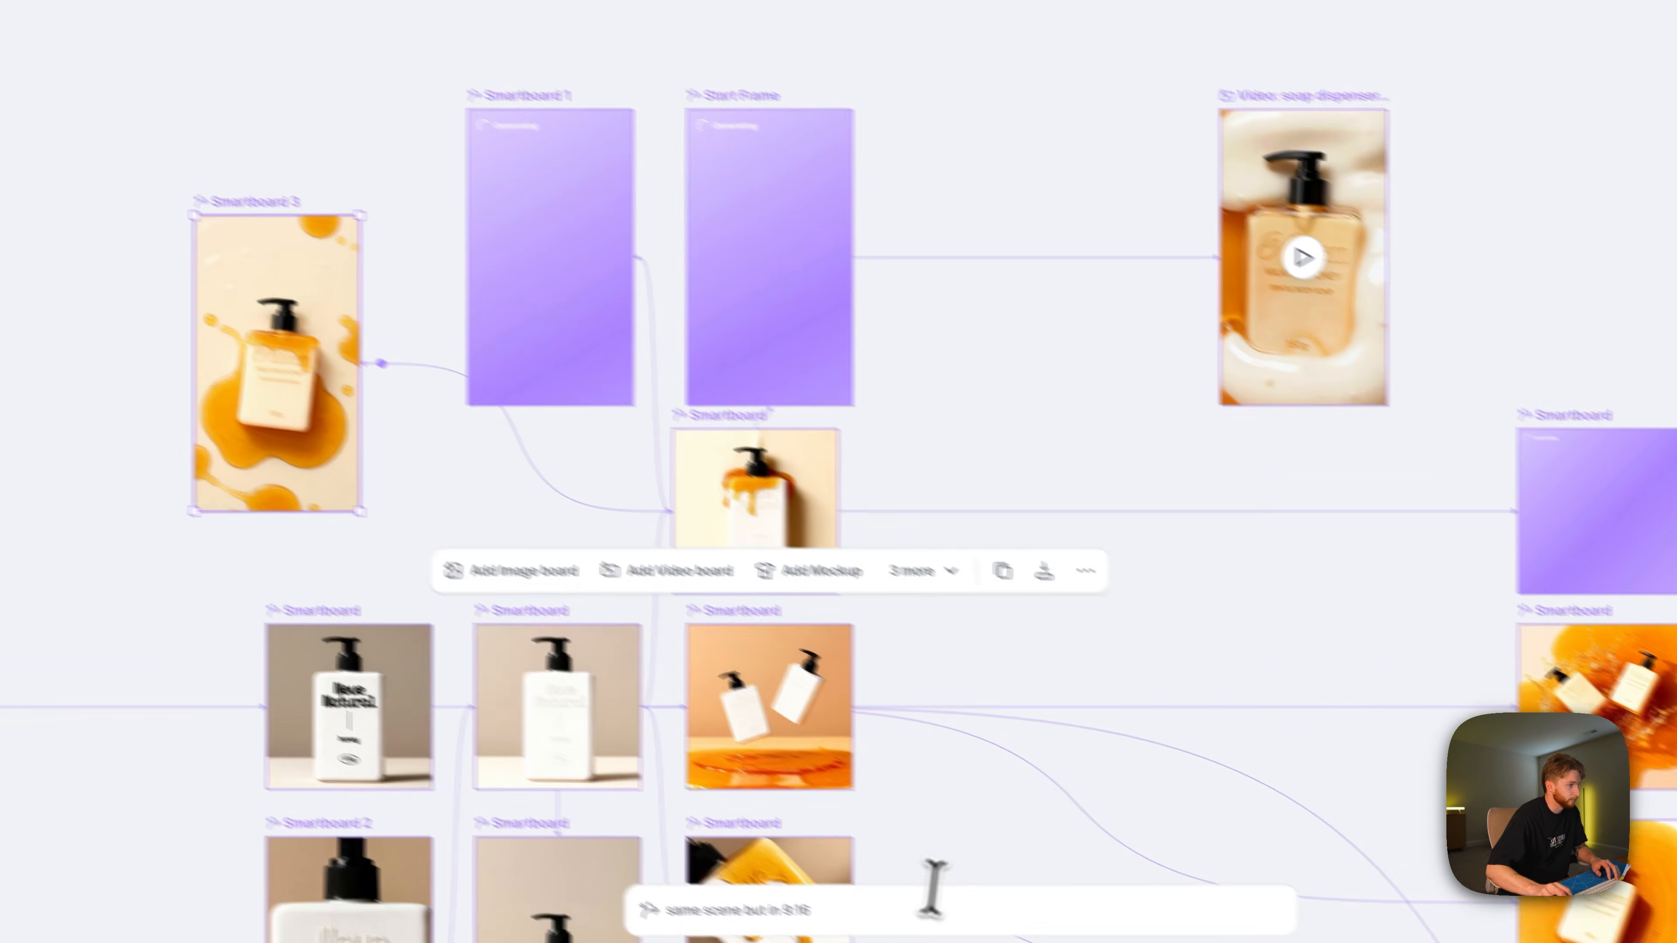
left_click(890, 877)
left_click(1139, 877)
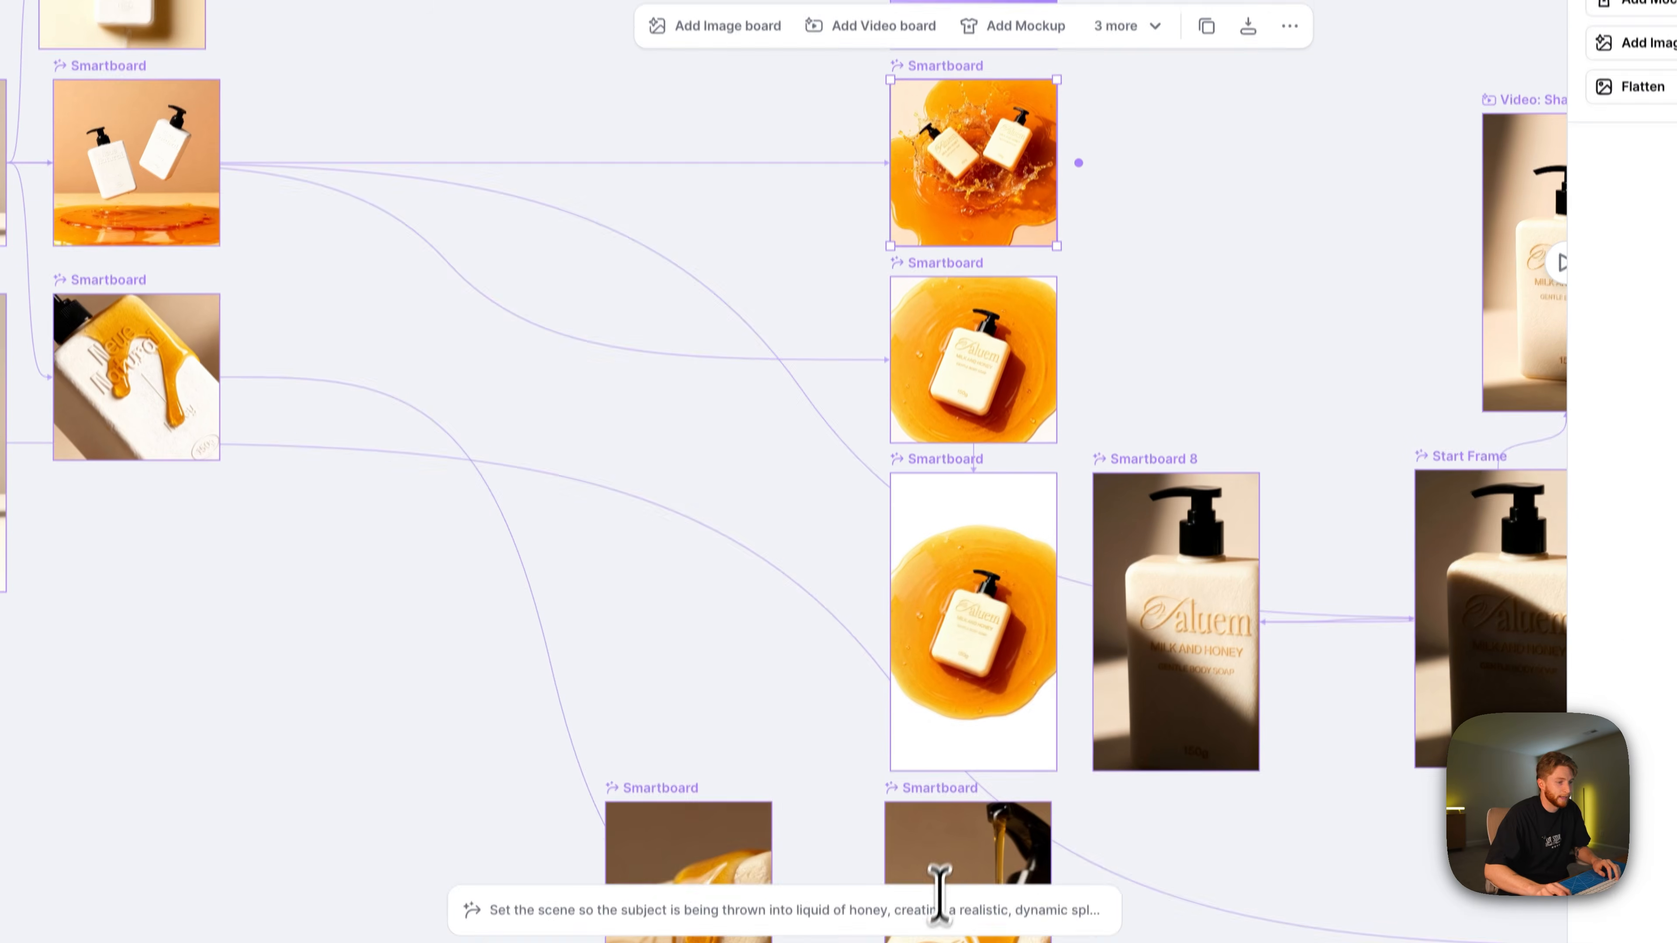
Regenerate the board of bottles thrown into liquid honey and the square board directly below it, keeping their existing prompts.
left_click(991, 859)
left_click(1103, 853)
left_click(961, 362)
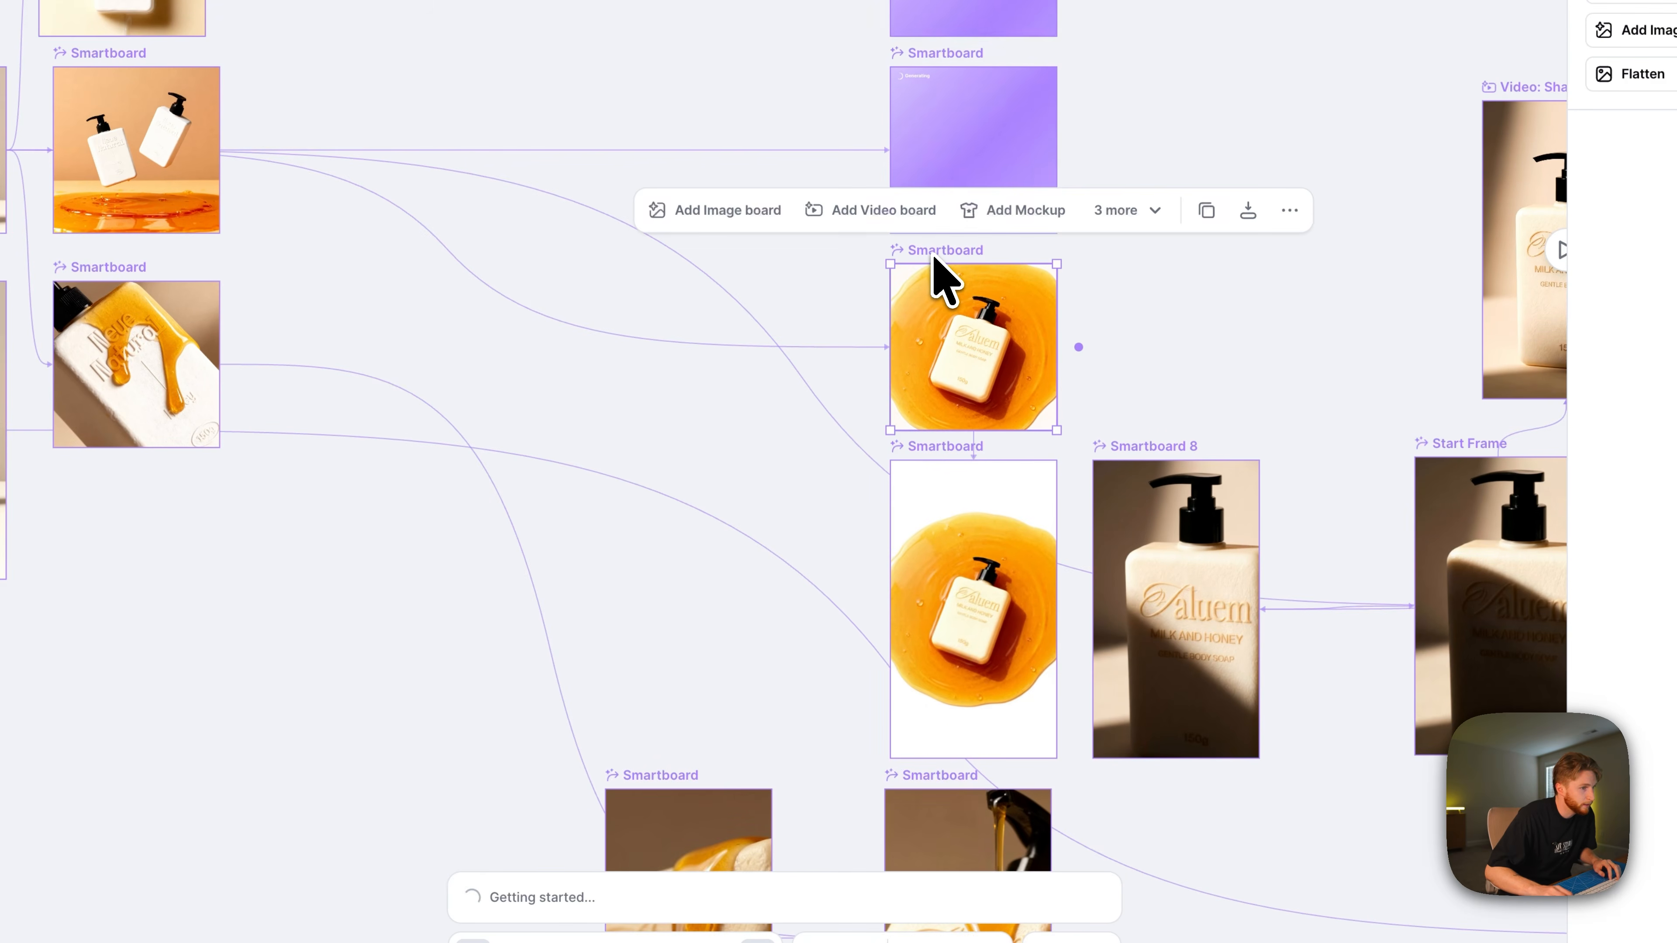
left_click(957, 893)
left_click(1073, 902)
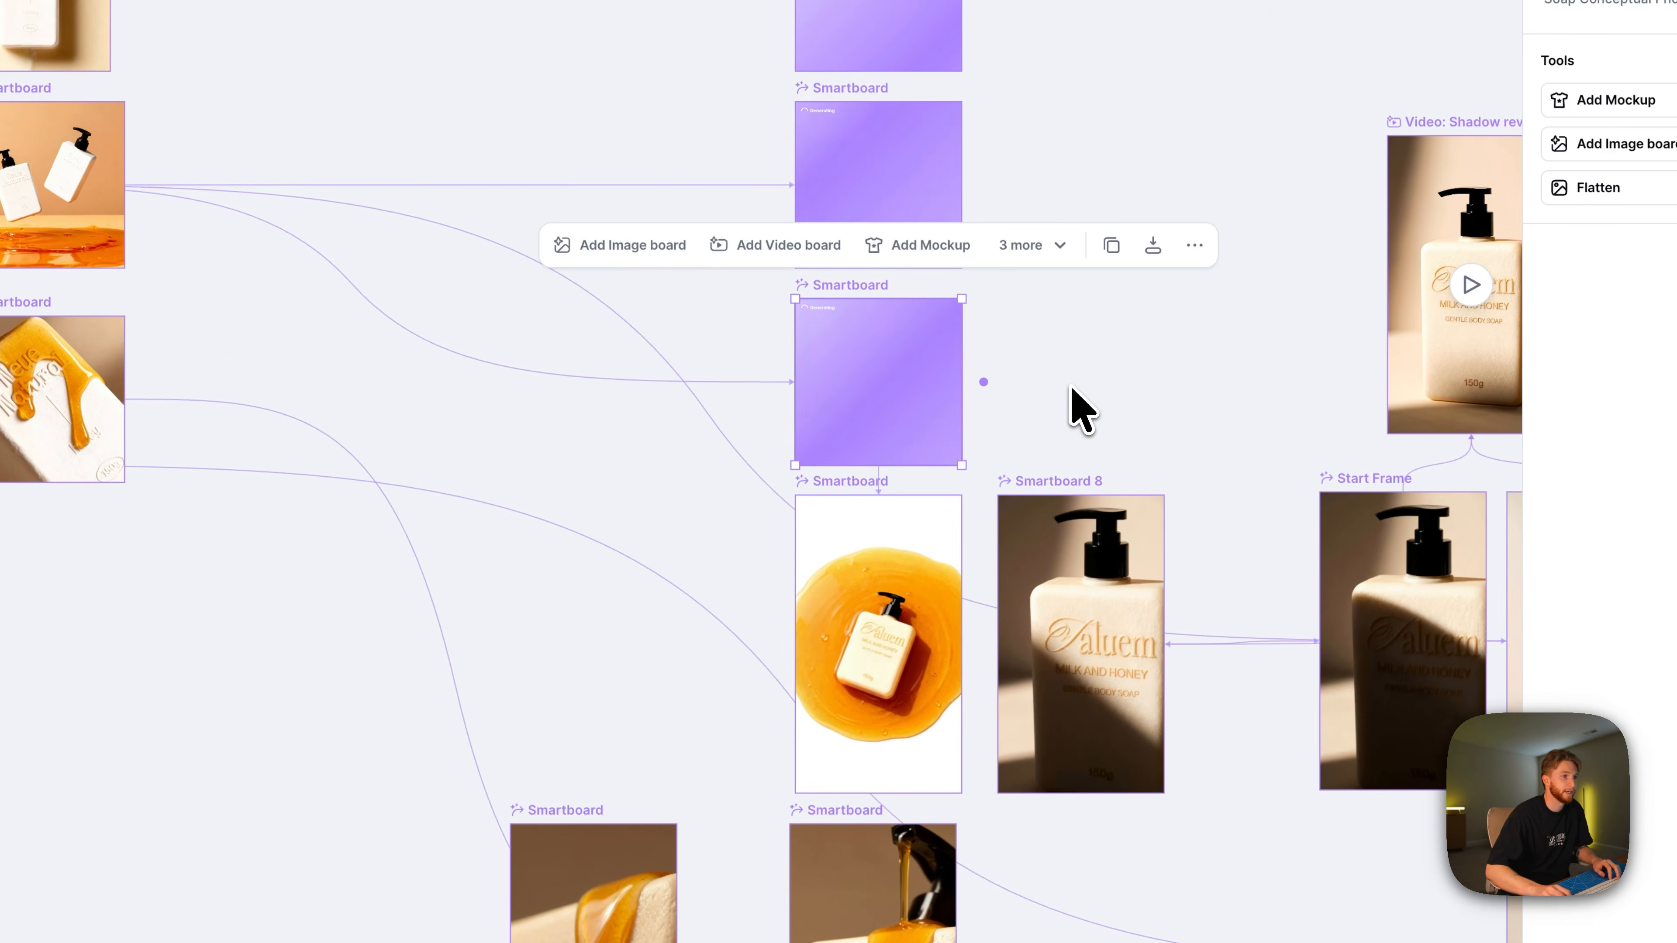
Spread out Smartboard 8 and the shadowed Start Frame on the canvas, and review the Start Frame's generation prompt.
left_click(1076, 492)
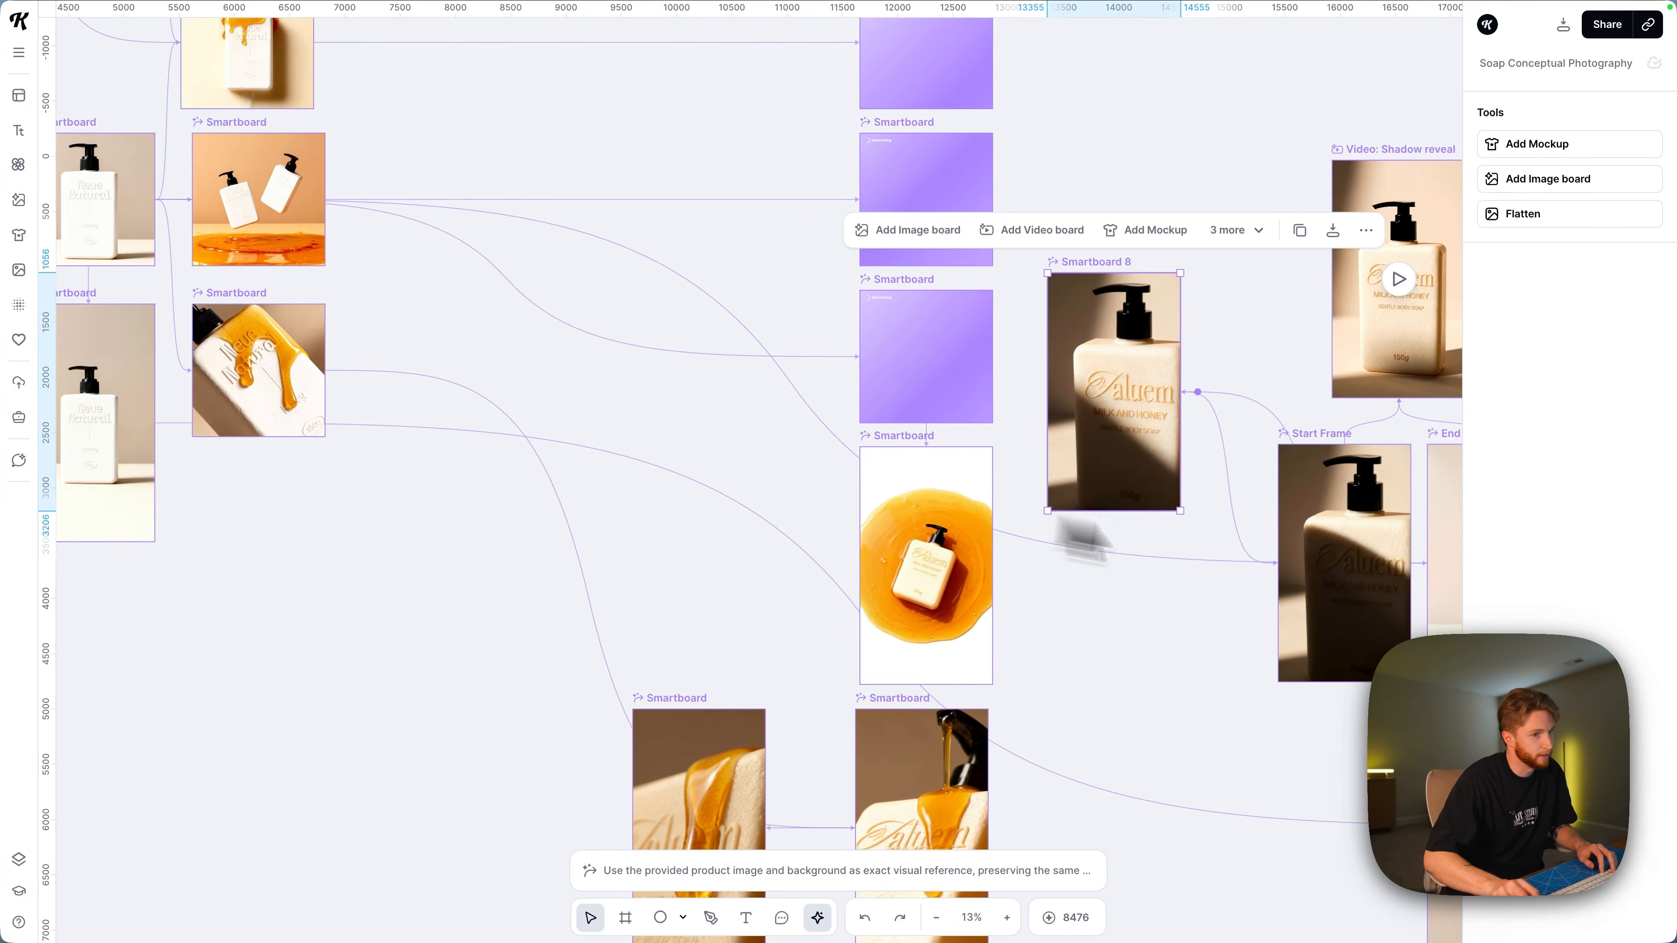
scroll(1089, 476, "right", 5)
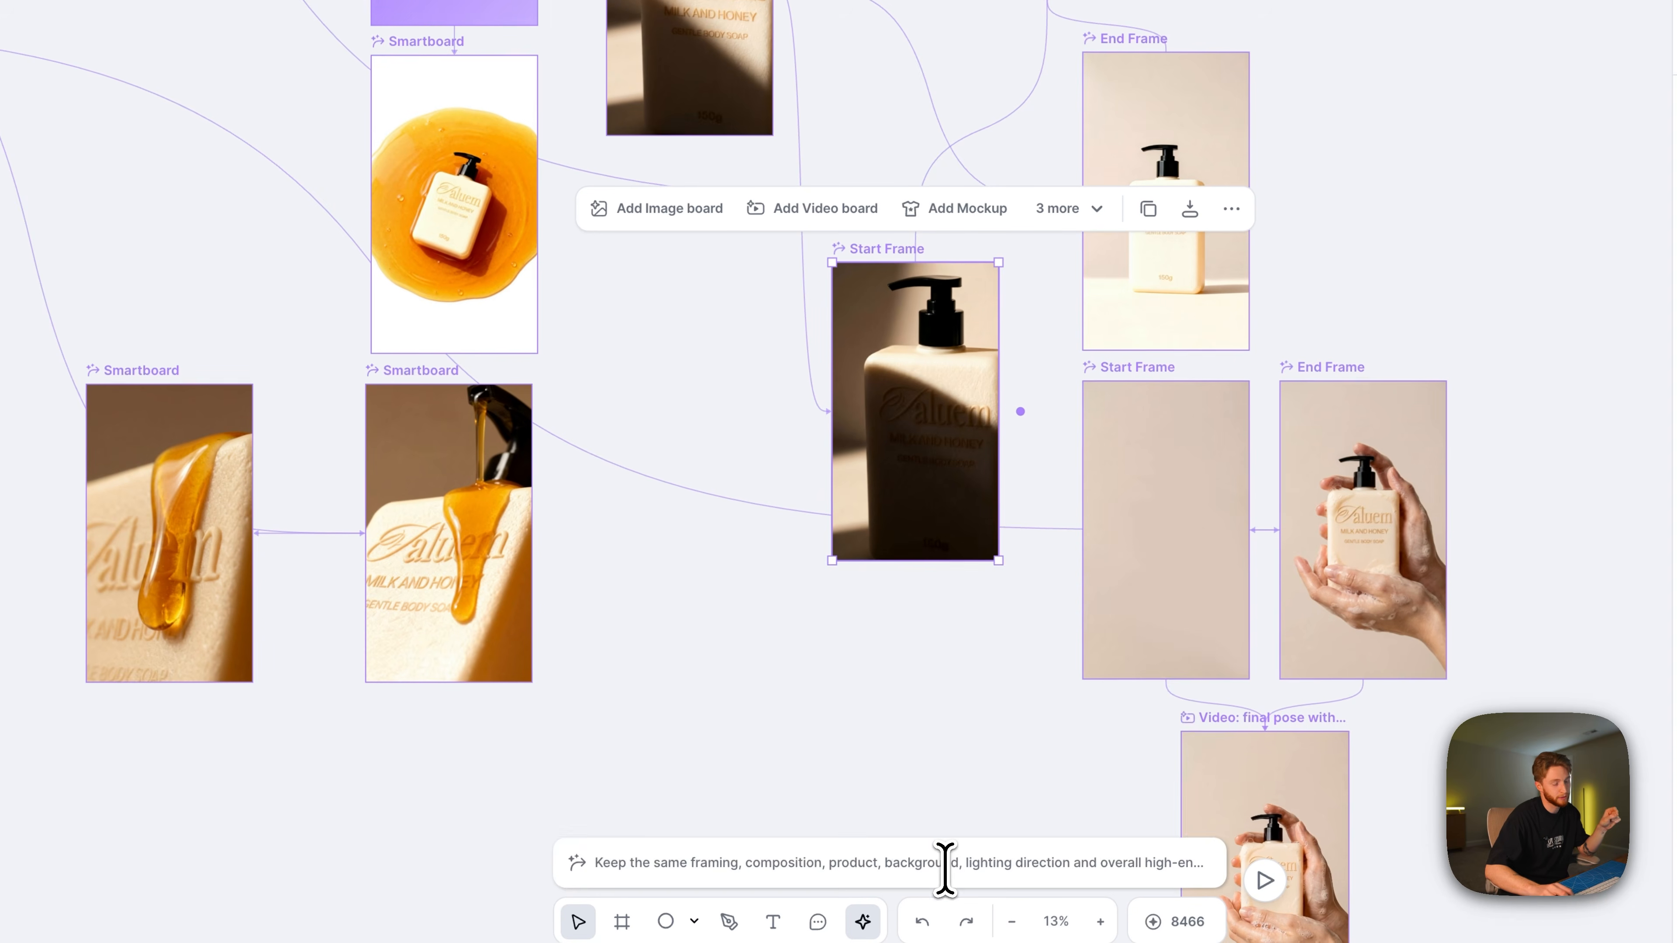
left_click(943, 868)
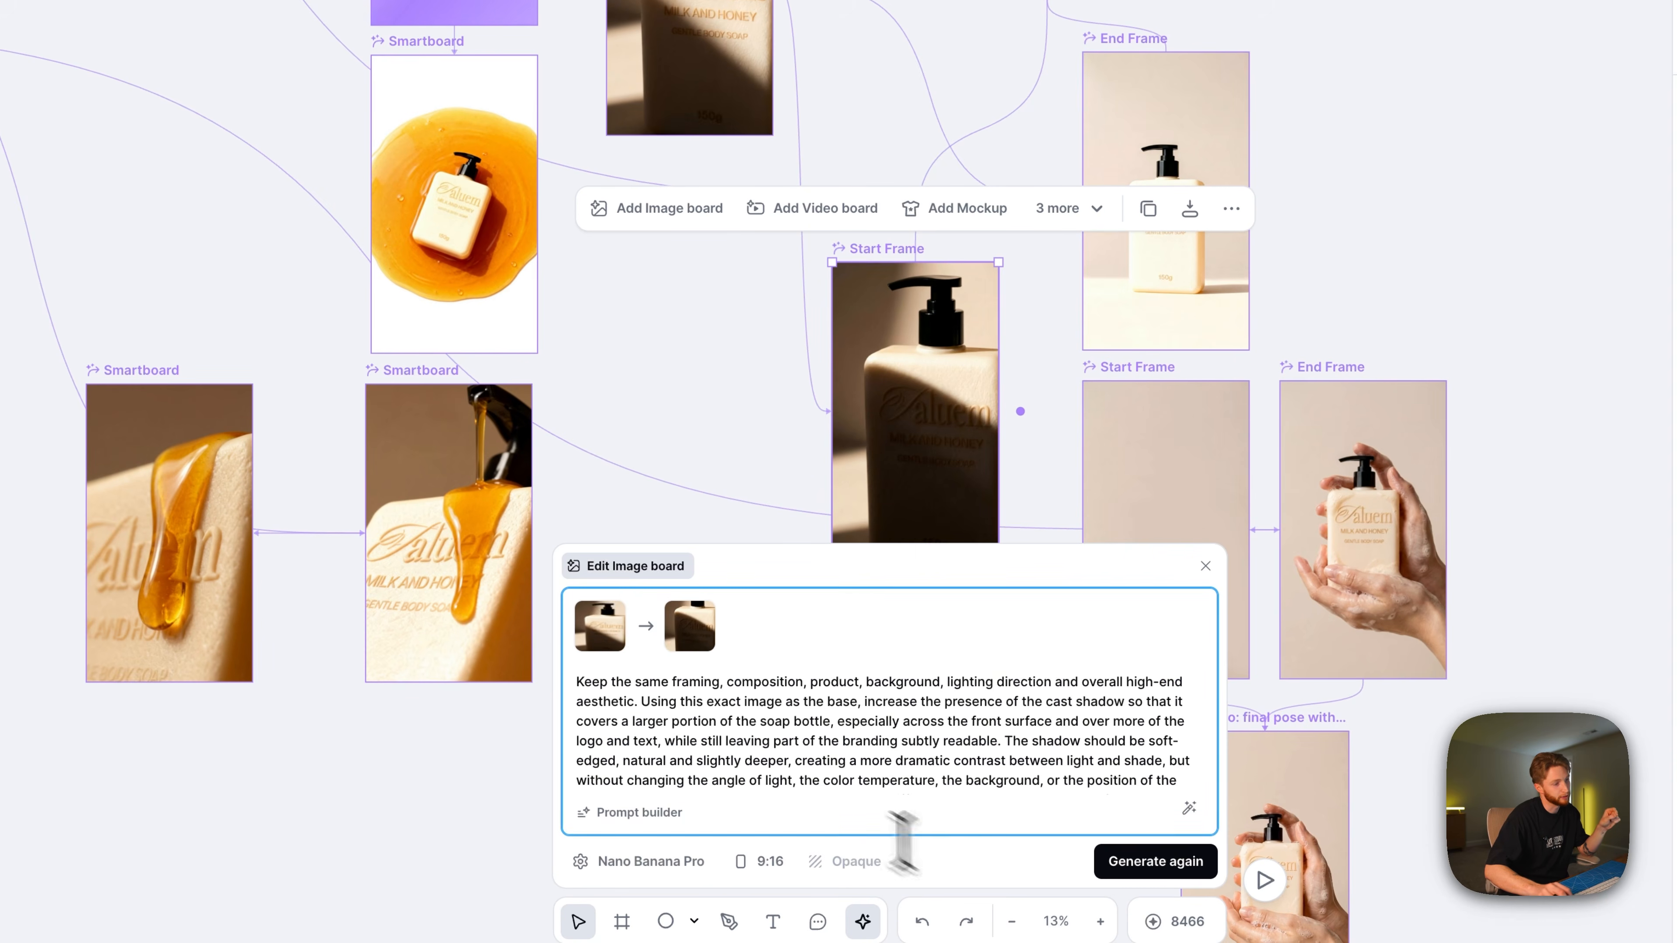
left_click(719, 354)
Regenerate the shadow reveal's End Frame with "same scene but in 9:16", using Nano Banana Pro at 9:16.
left_click(1128, 45)
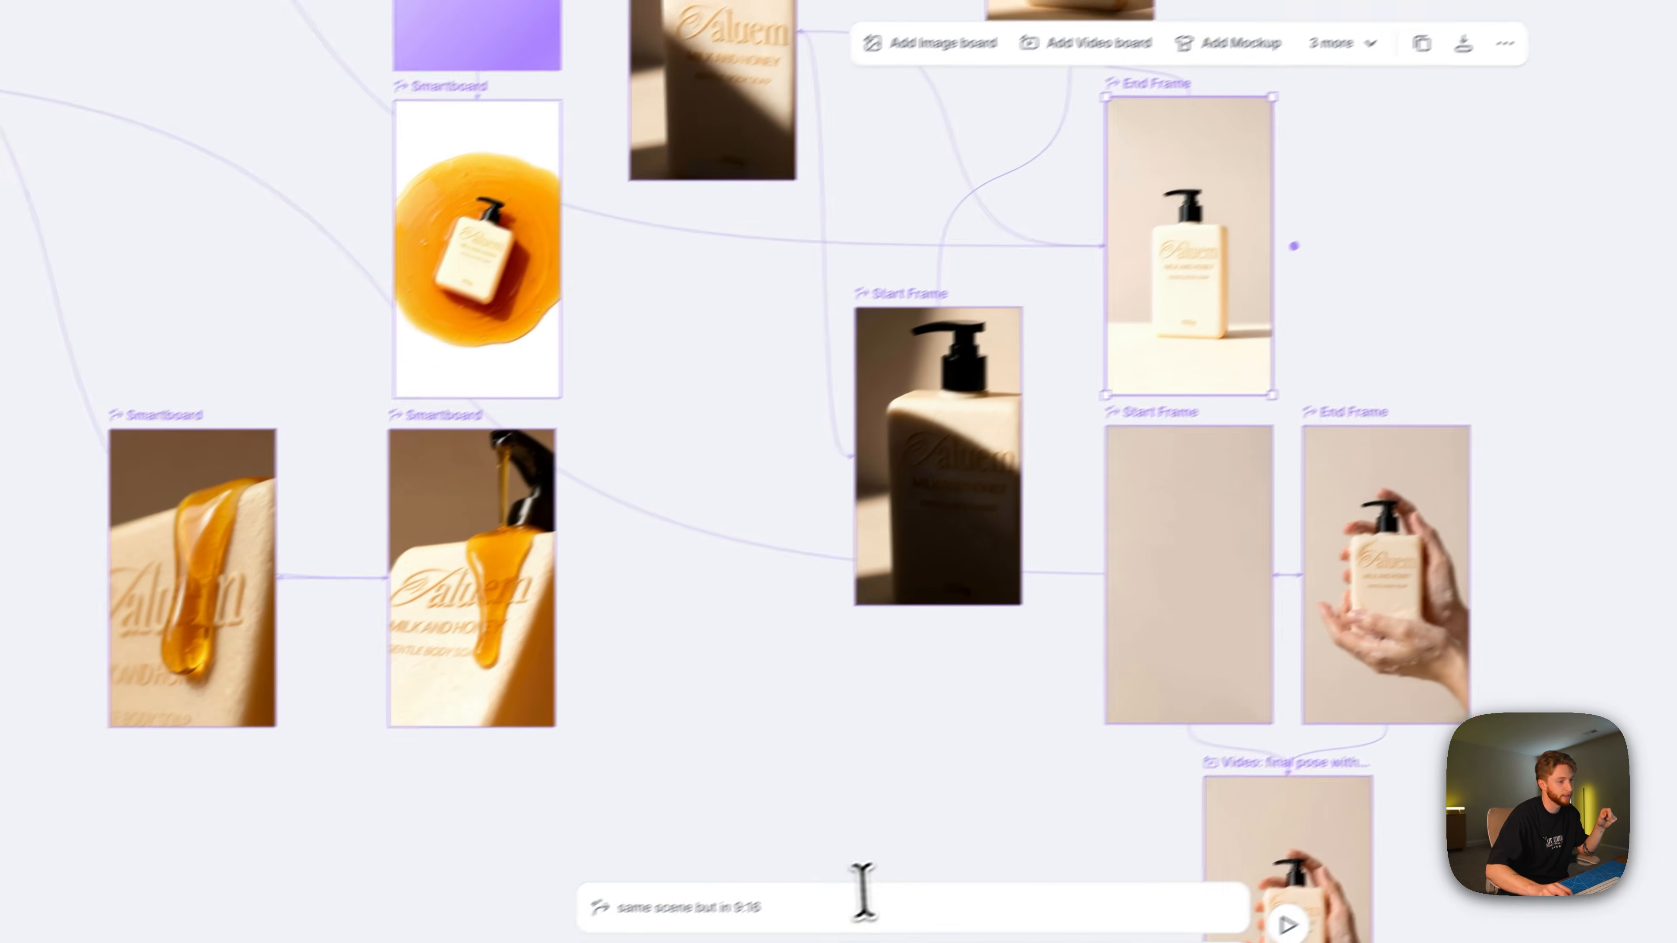
left_click(858, 895)
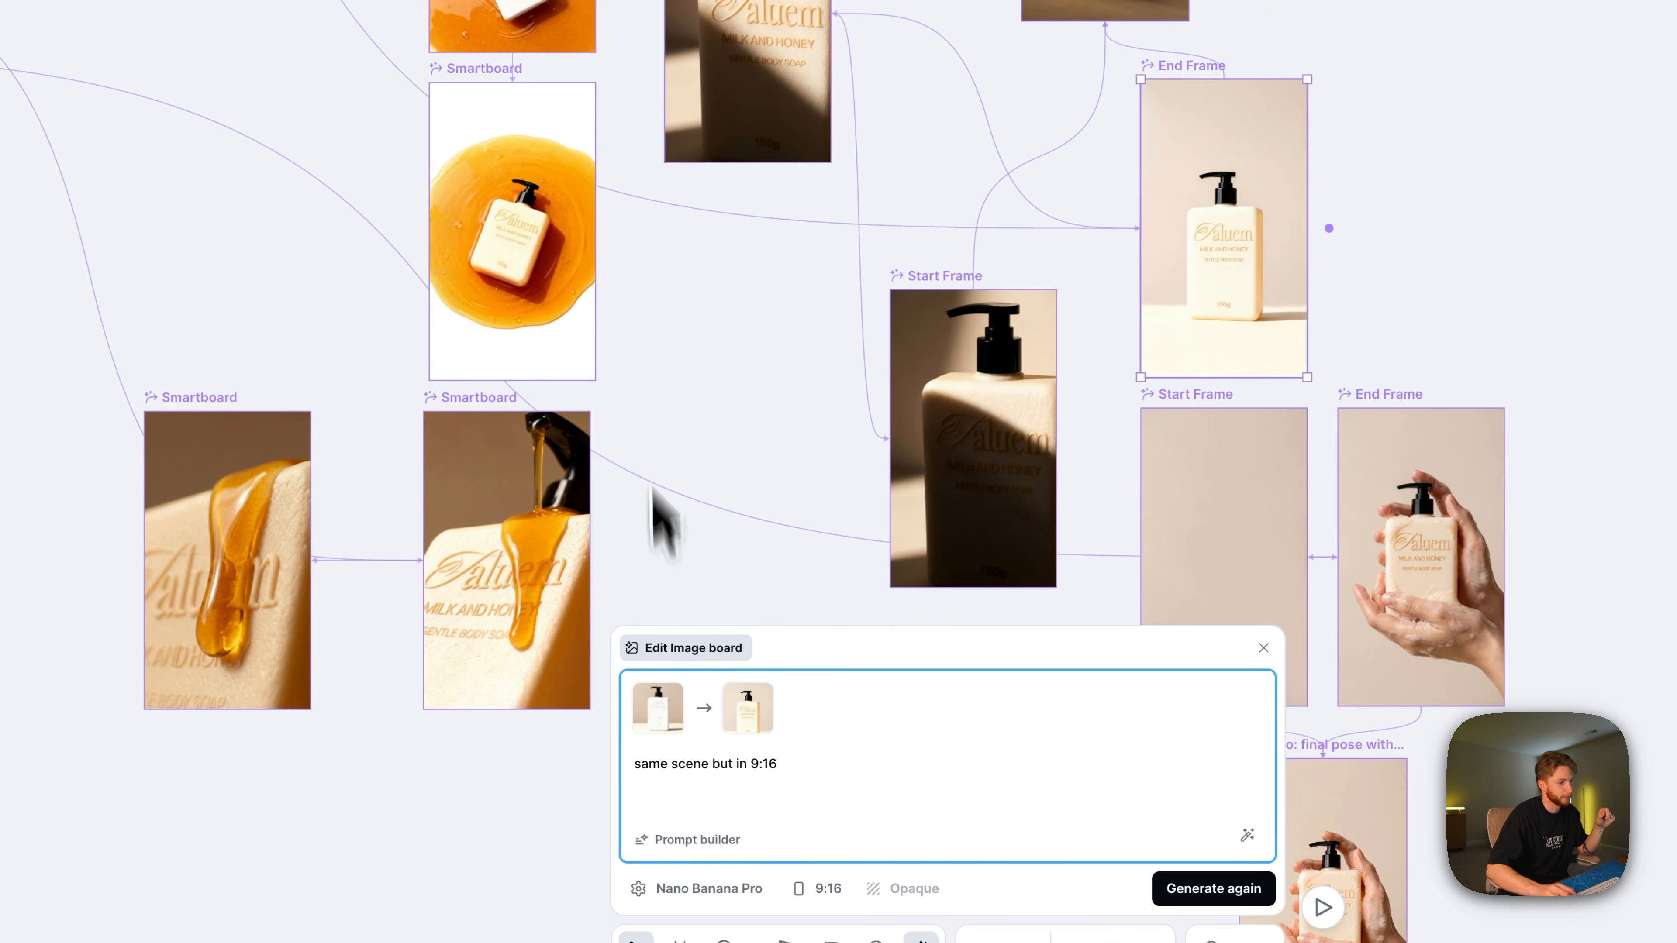
scroll(646, 345, "left", 10)
scroll(646, 345, "up", 7)
scroll(951, 476, "right", 10)
scroll(951, 475, "down", 5)
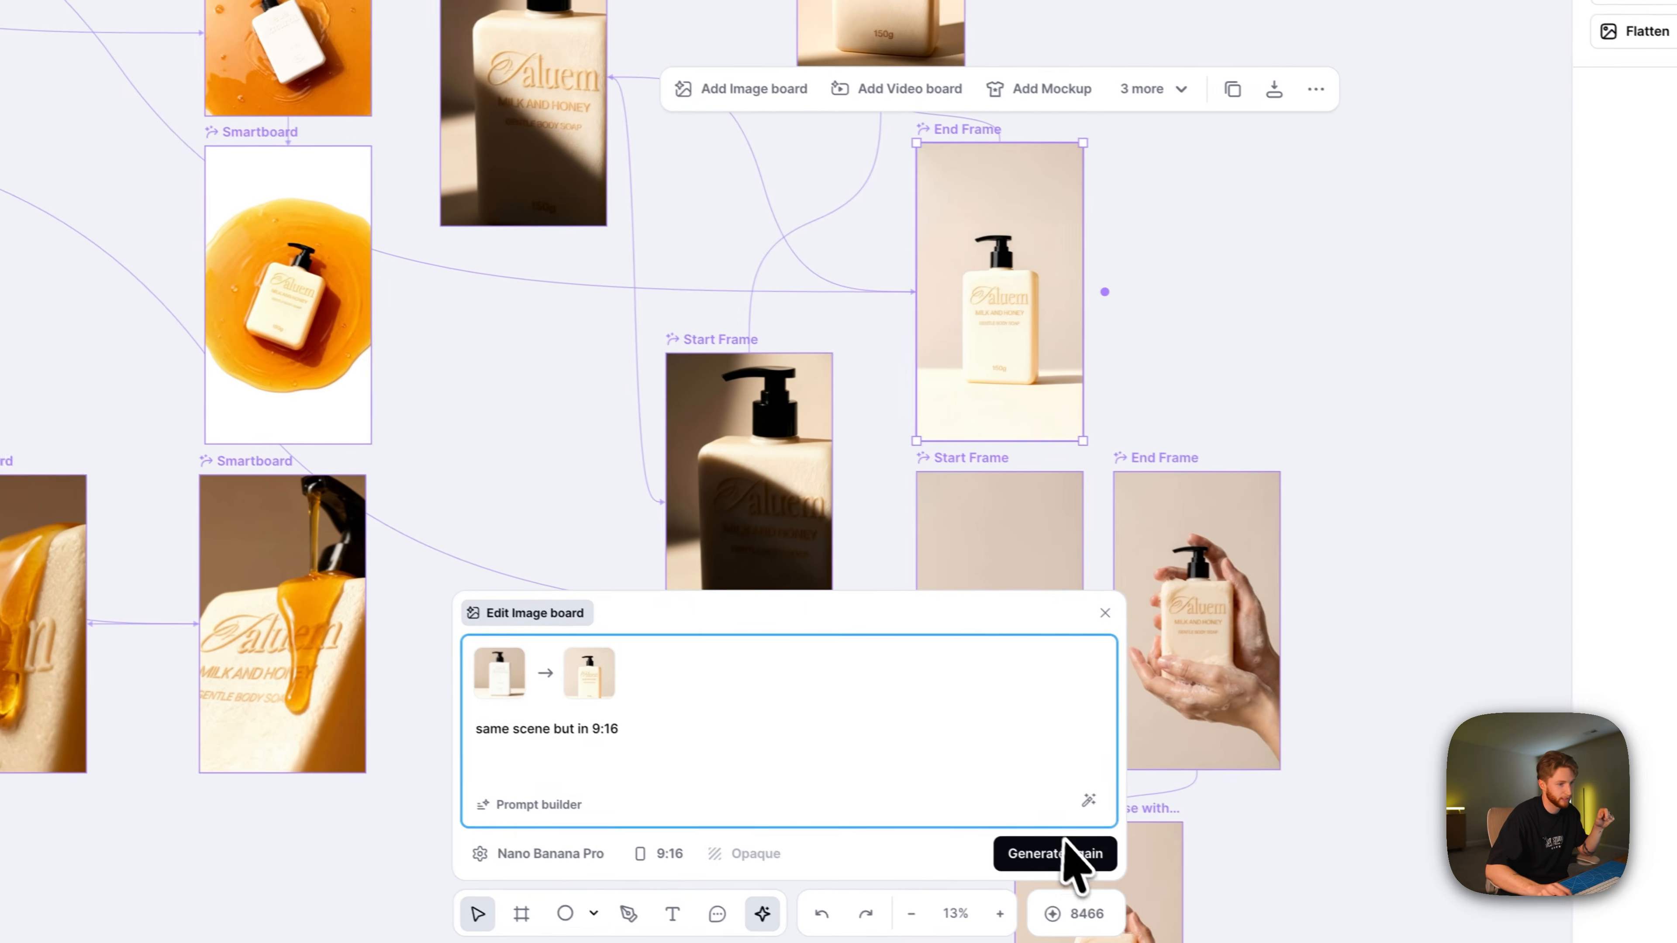
left_click(1060, 855)
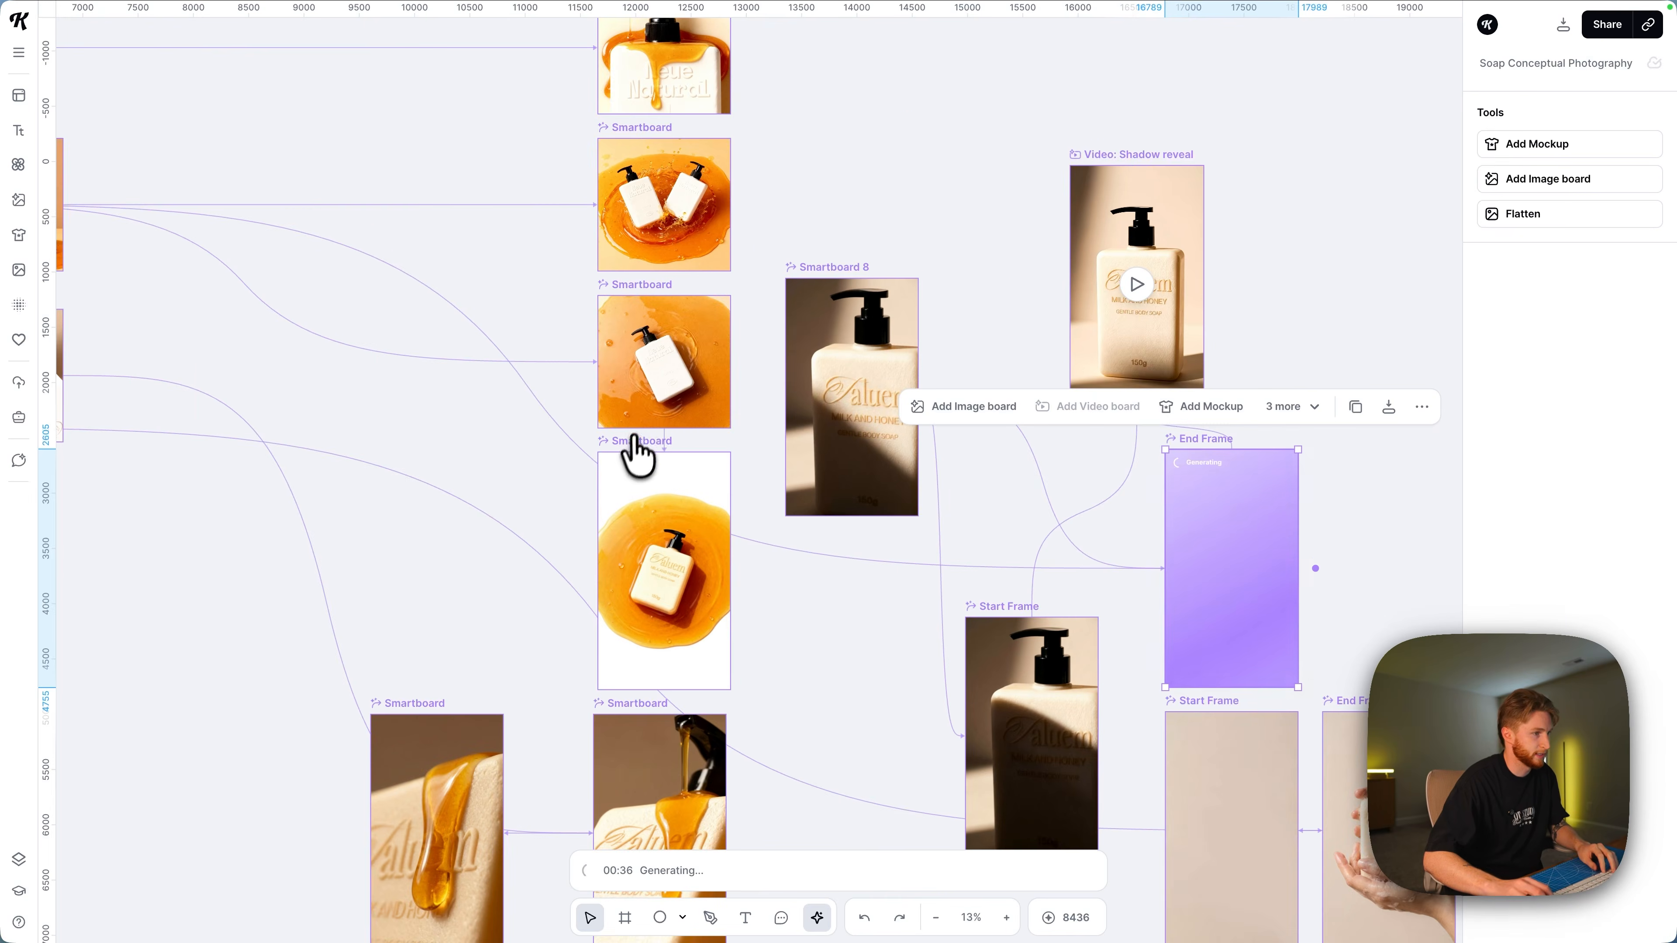
Regenerate the tall board of the bottle lying in a honey puddle with "same scene but in 9:16", using Nano Banana Pro.
left_click(637, 456)
left_click(762, 856)
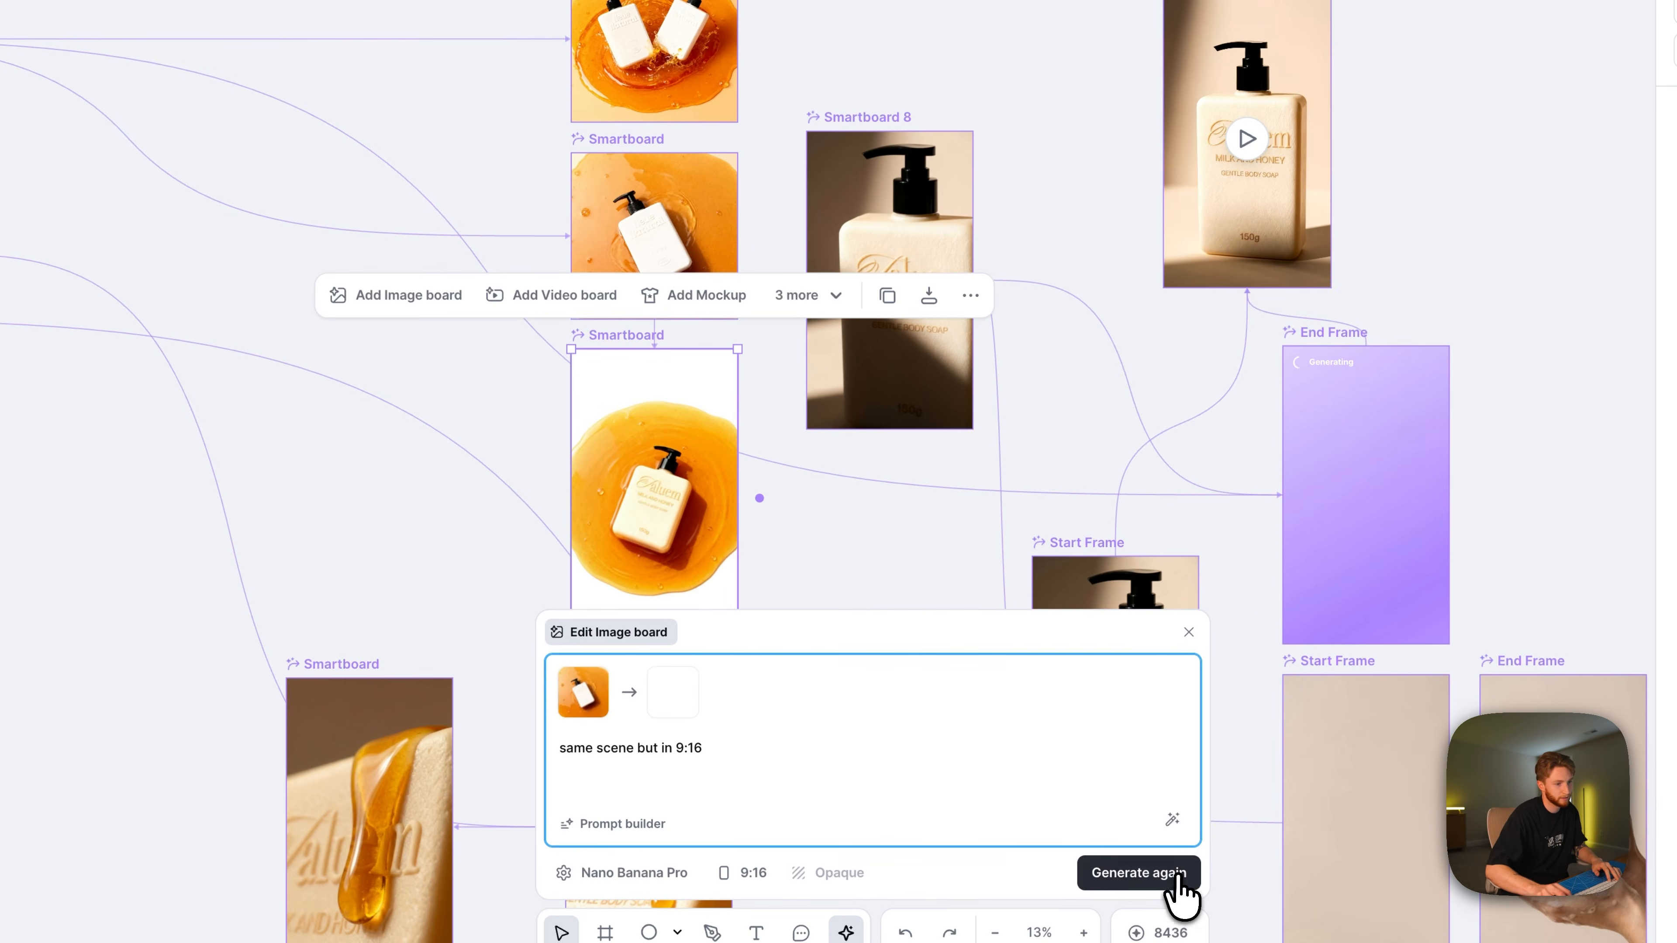
left_click(1178, 874)
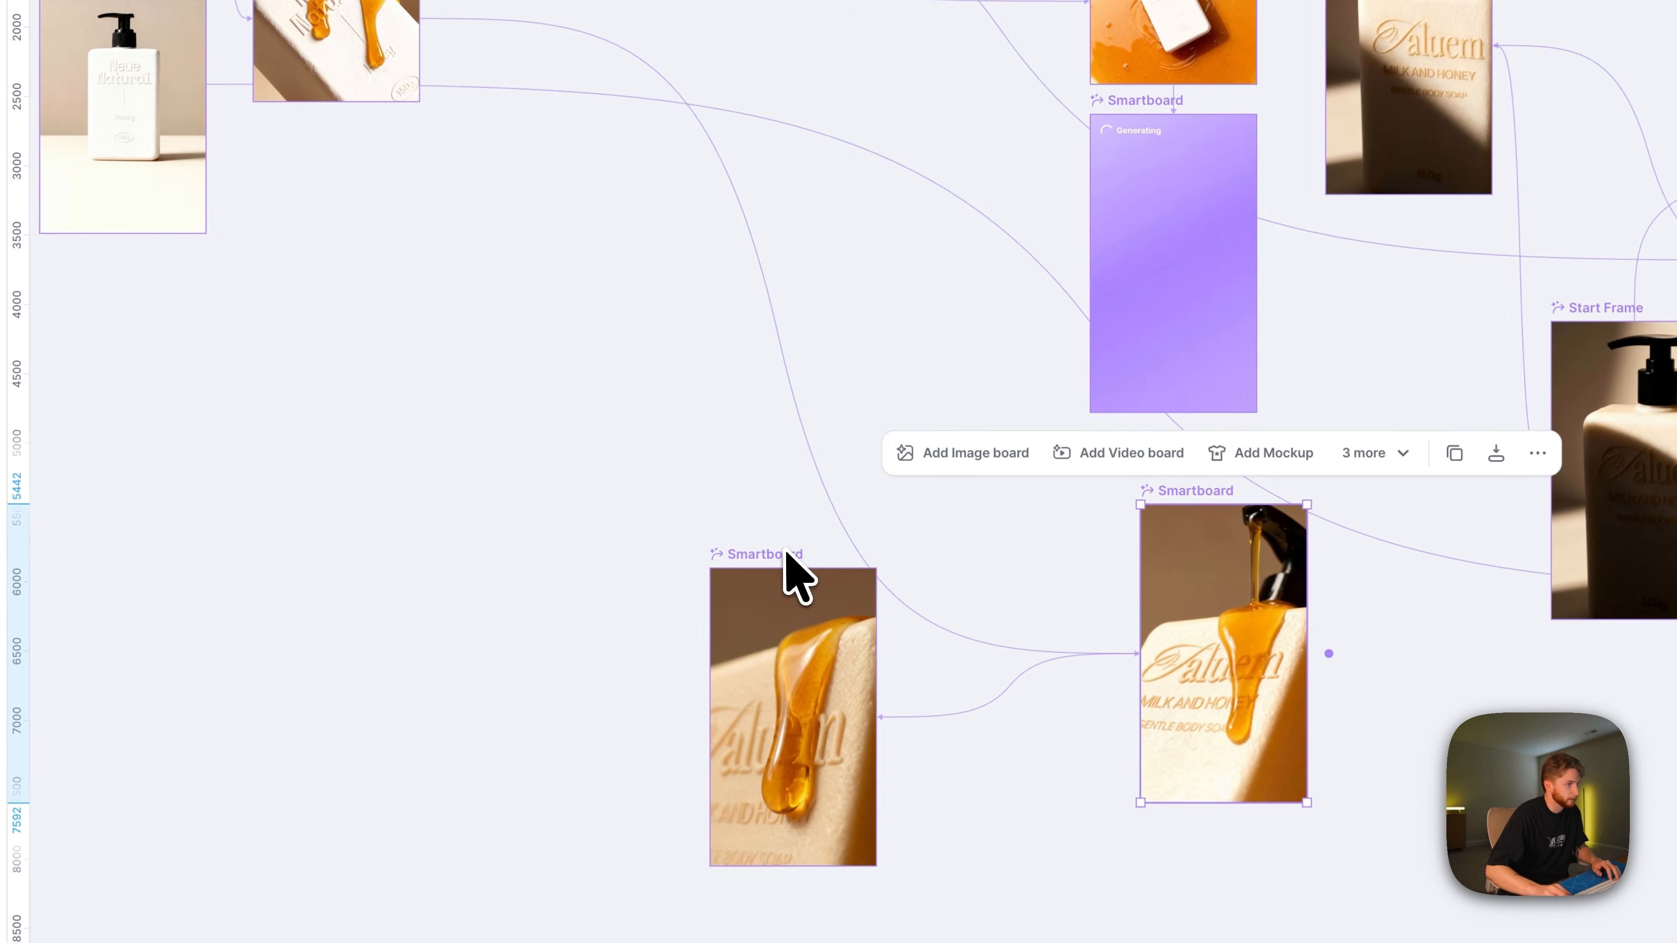
Regenerate the tall board of honey pouring over the tilted bottle with "same scene but in 9:16", using Nano Banana Pro.
scroll(580, 213, "up", 3)
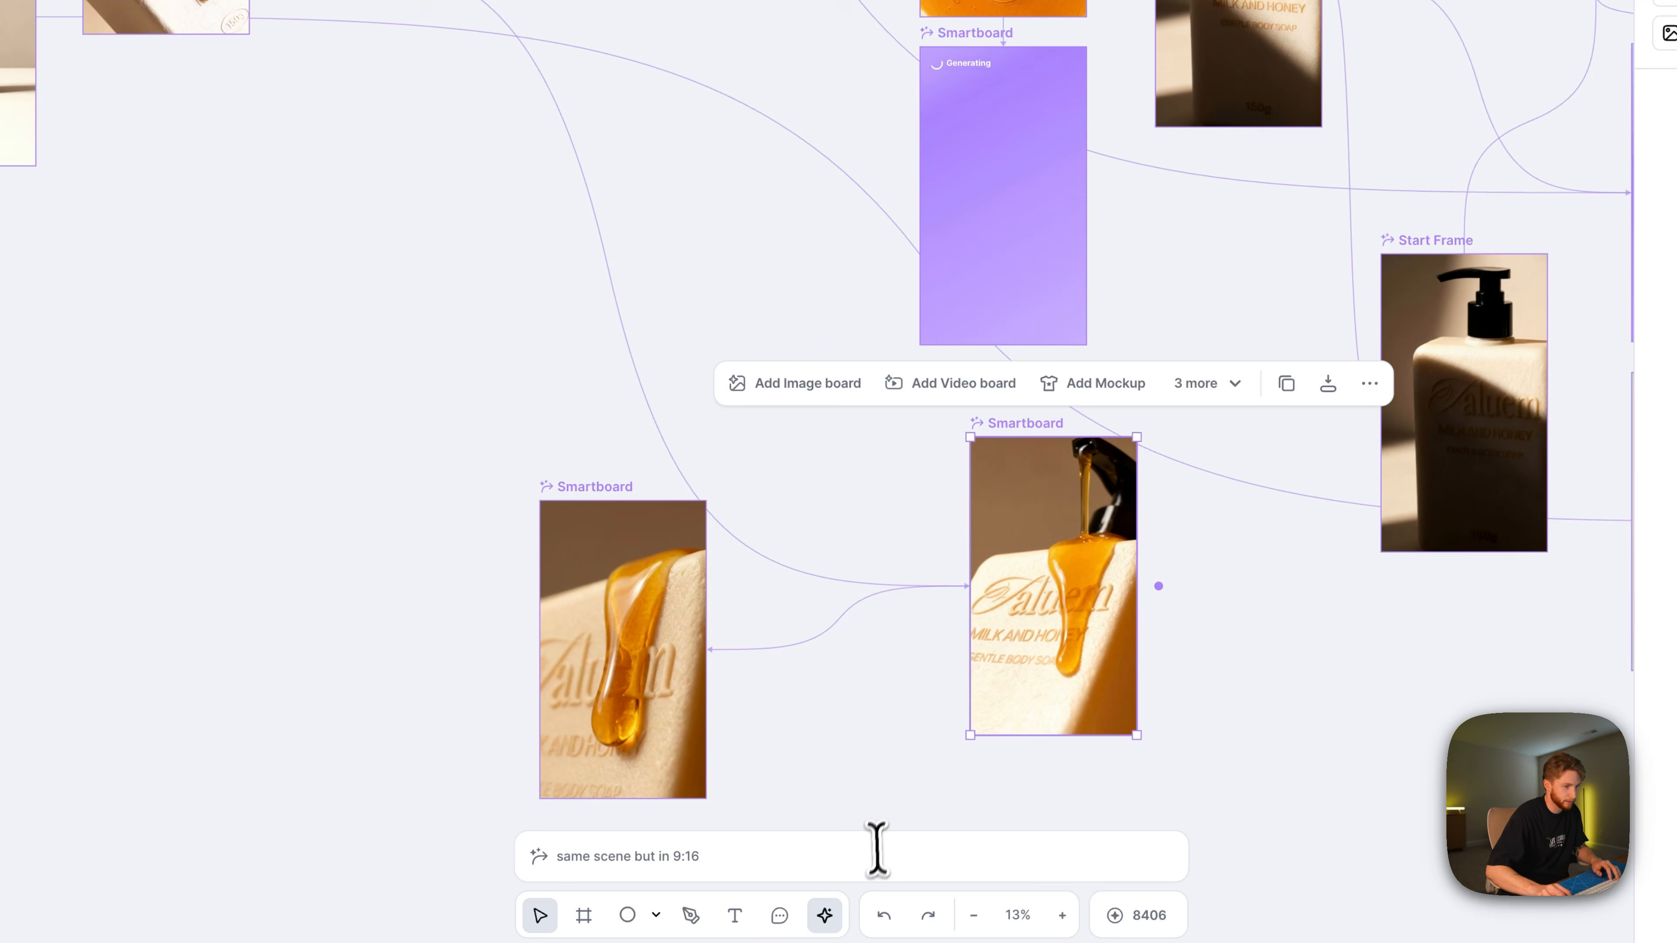
left_click(931, 913)
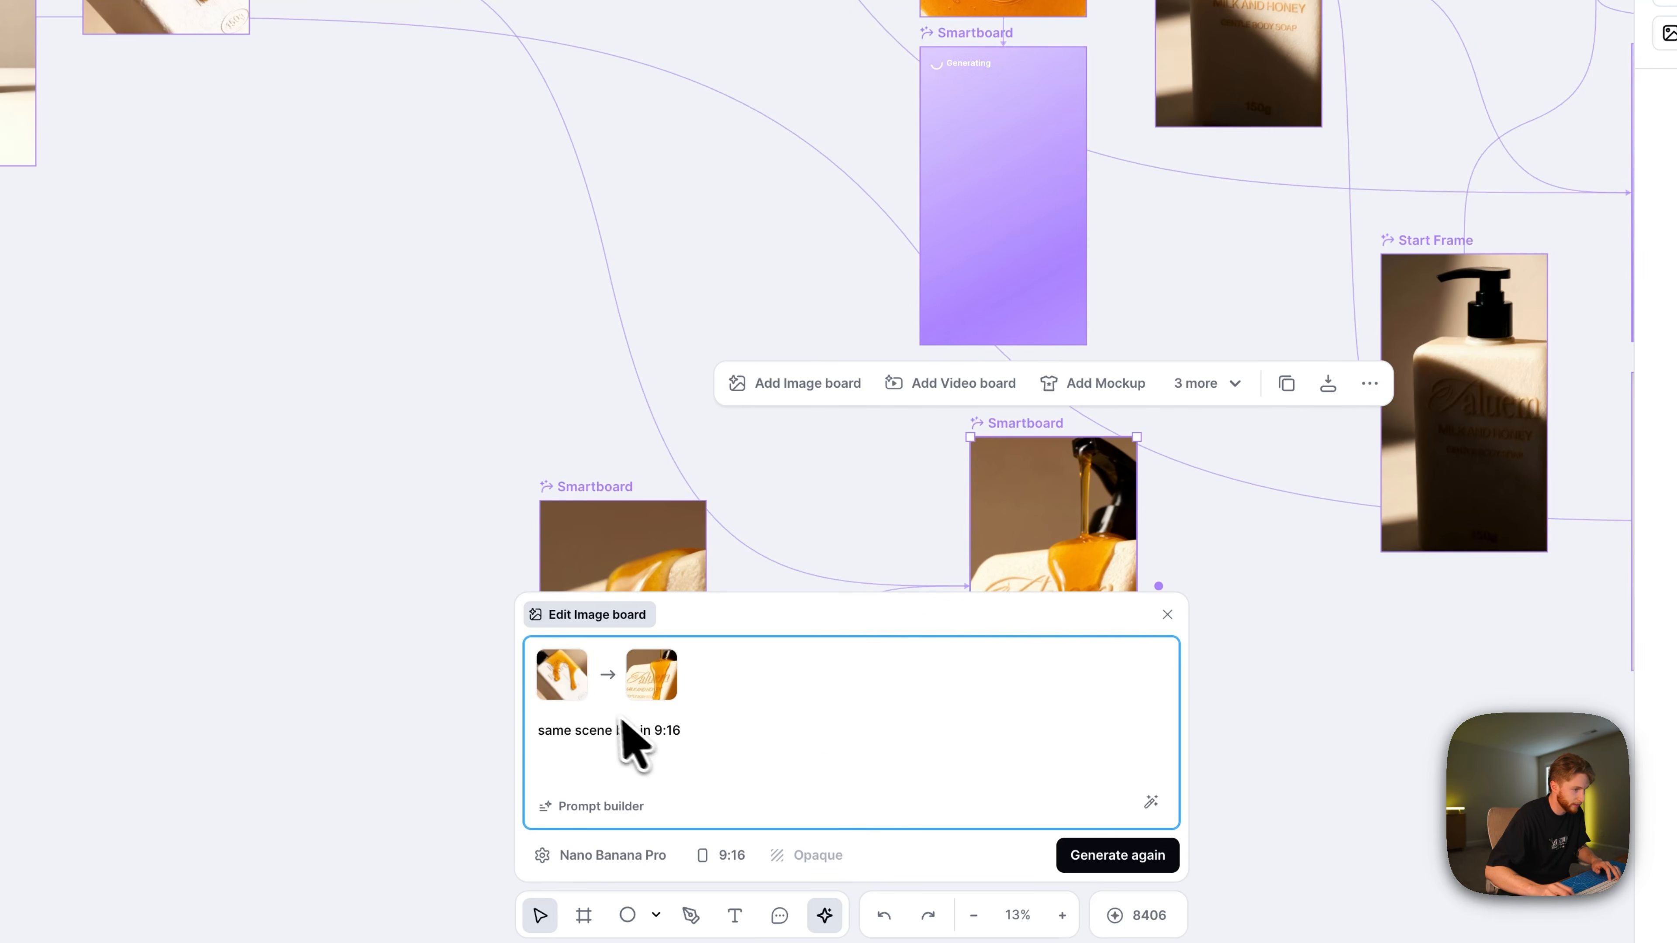
left_click(1123, 856)
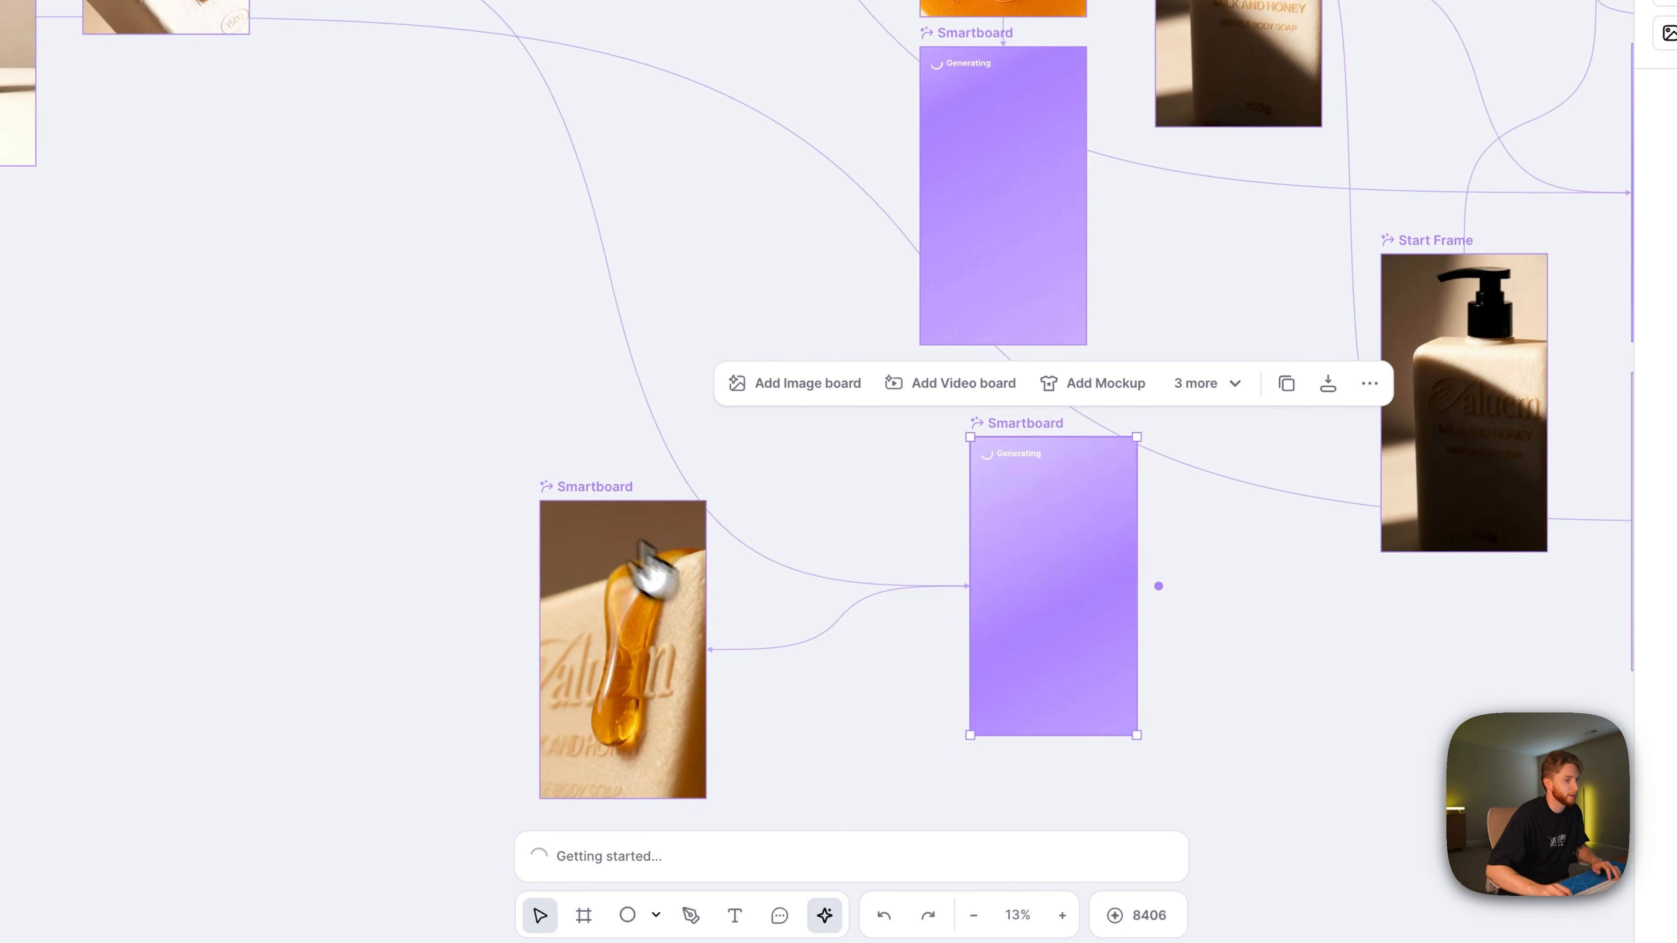
Move the macro honey drop board farther left of its source board, and review its "macro close up to the drop" prompt.
left_click_drag(597, 514, 535, 509)
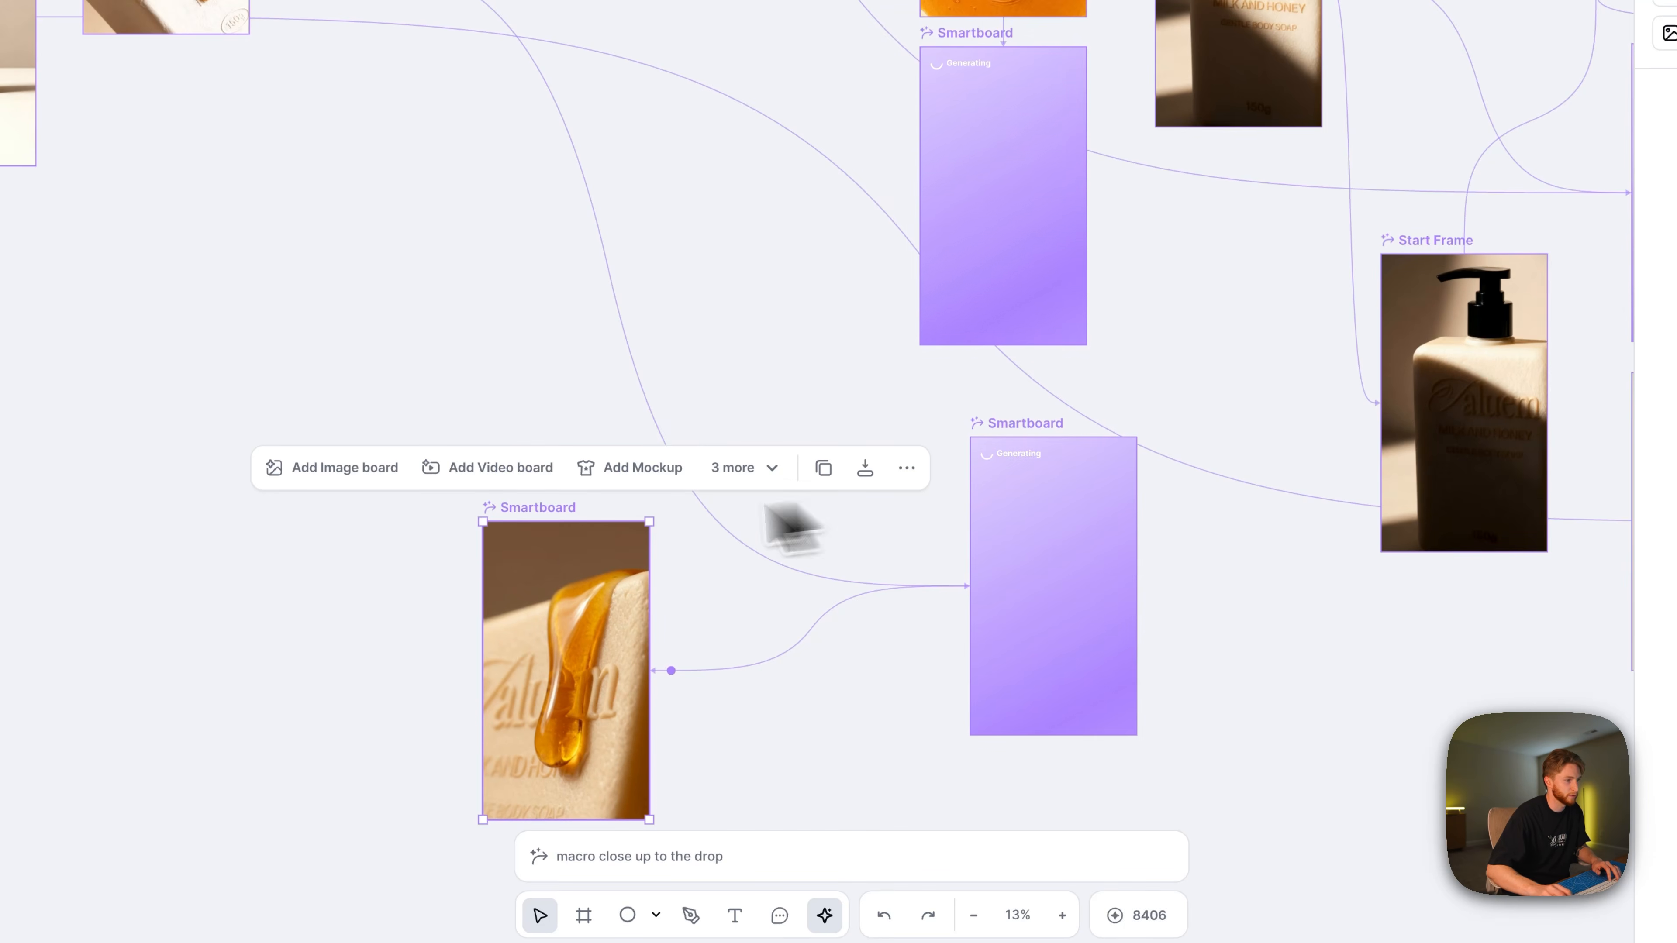
left_click(827, 844)
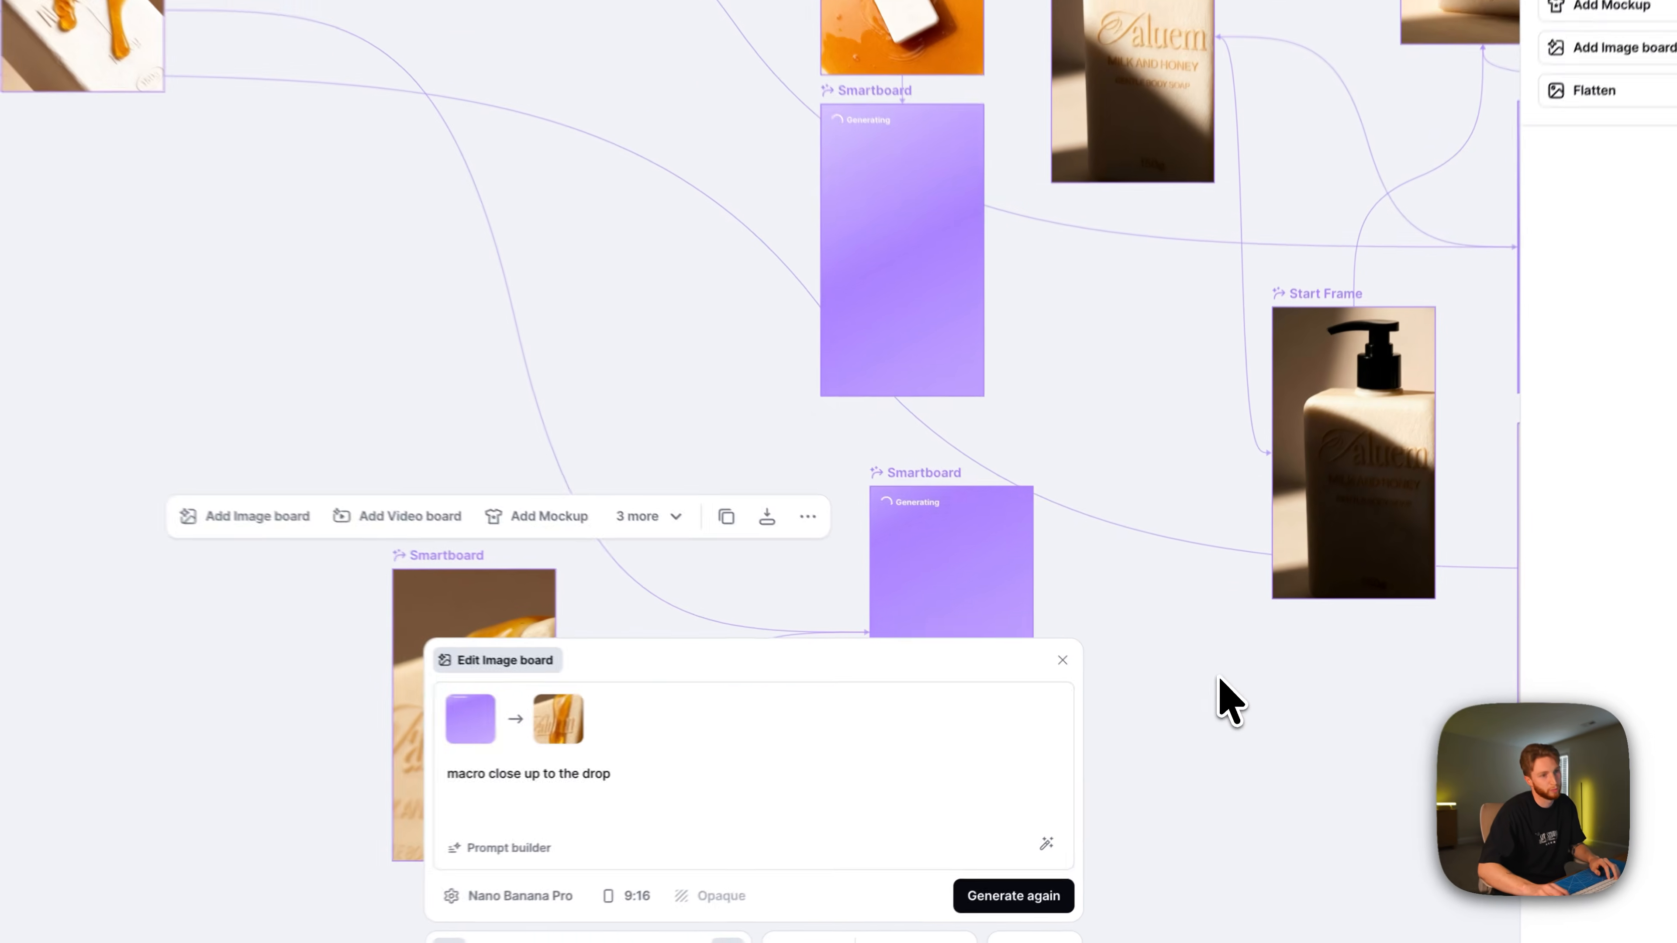
left_click(1215, 694)
Move the regenerated End Frame farther right, and regenerate Smartboard 8 with its existing tighter-framing shadow prompt, using Nano Banana Pro at 9:16.
scroll(926, 565, "right", 7)
left_click_drag(1002, 210, 1261, 176)
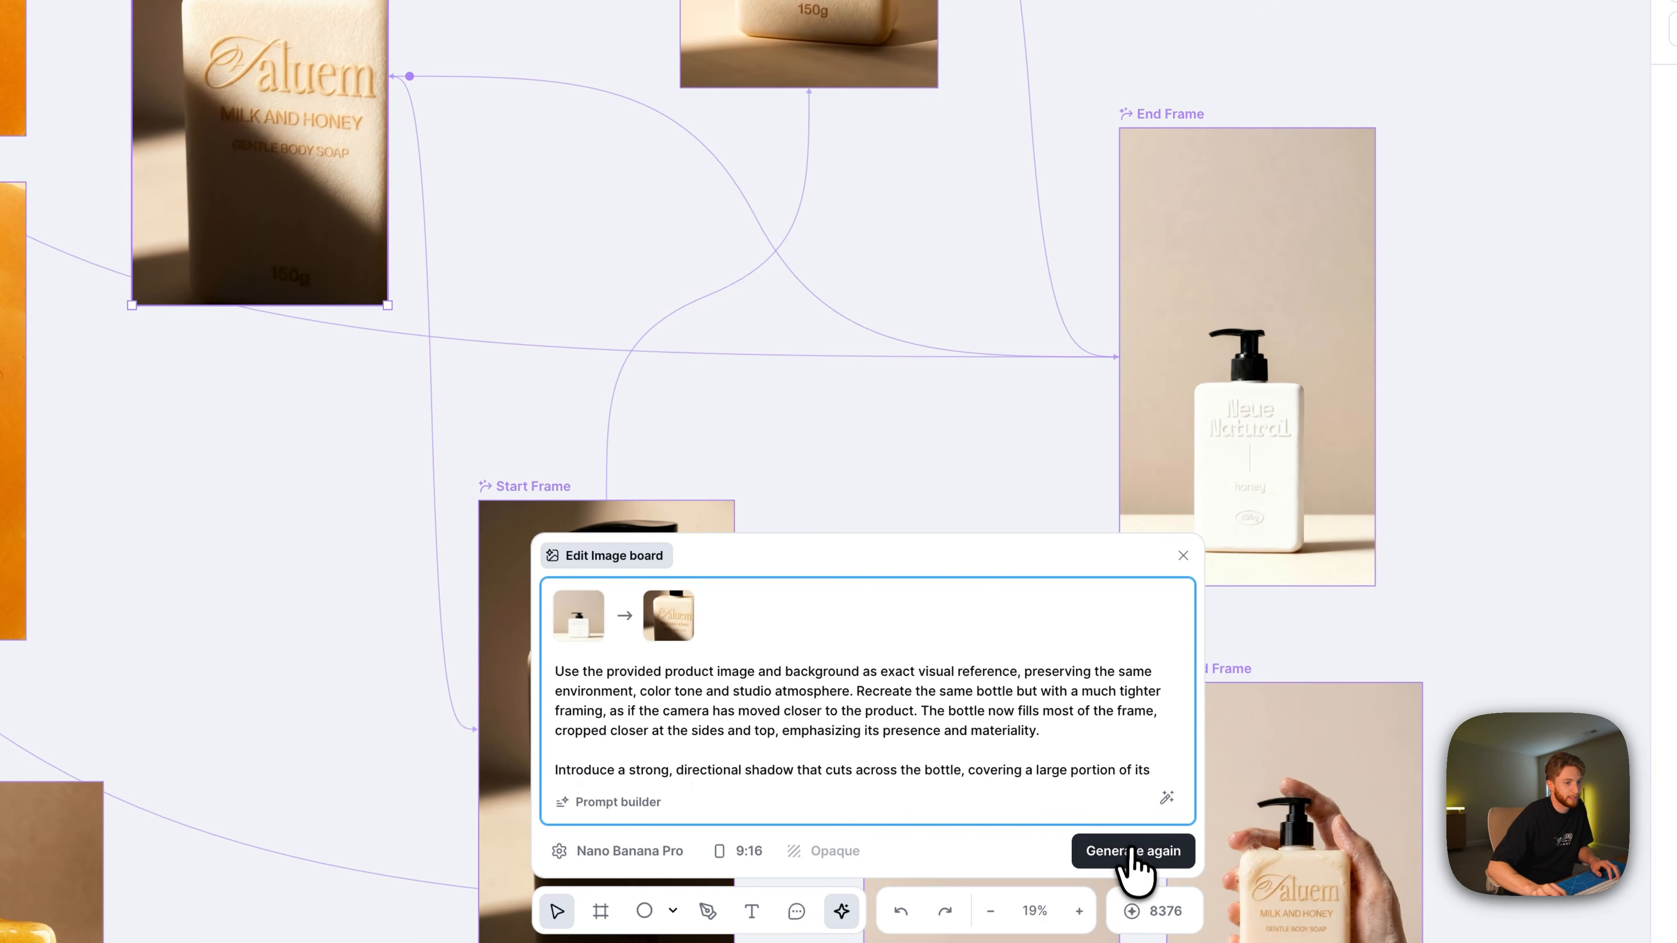
left_click(1134, 854)
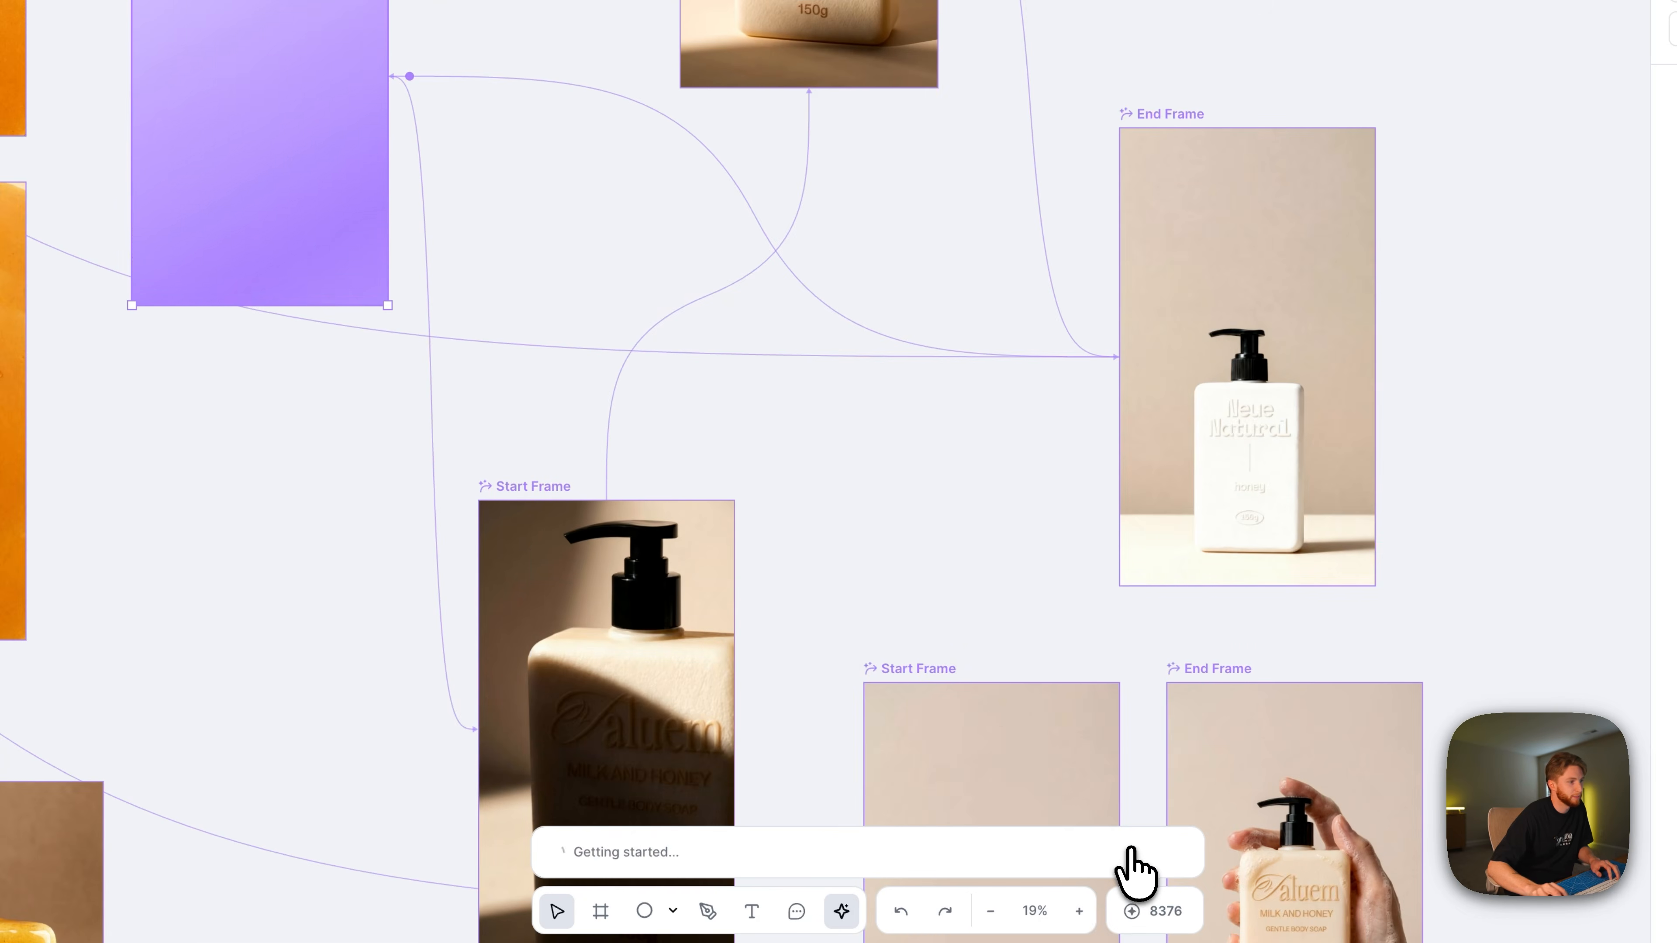
Examine the regenerated tall board of the honey-dripped Neue Natural bottle alongside the macro drop board connected to it.
scroll(760, 512, "down", 3)
scroll(760, 512, "left", 4)
scroll(456, 577, "up", 5)
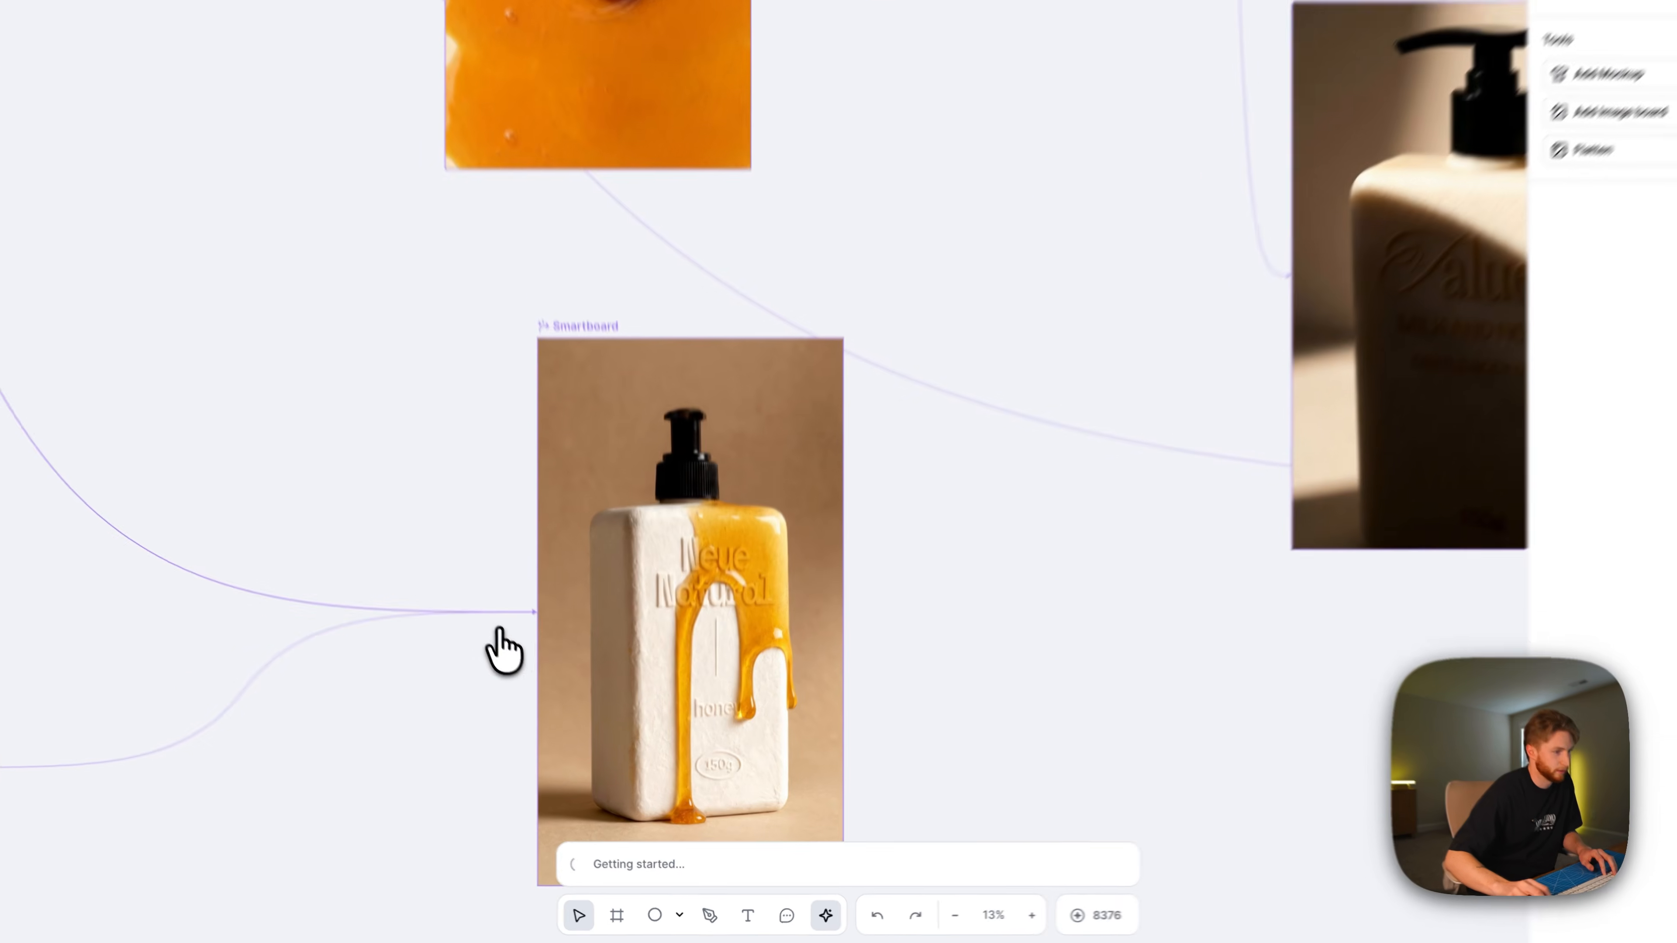
scroll(680, 638, "down", 5)
scroll(685, 644, "up", 6)
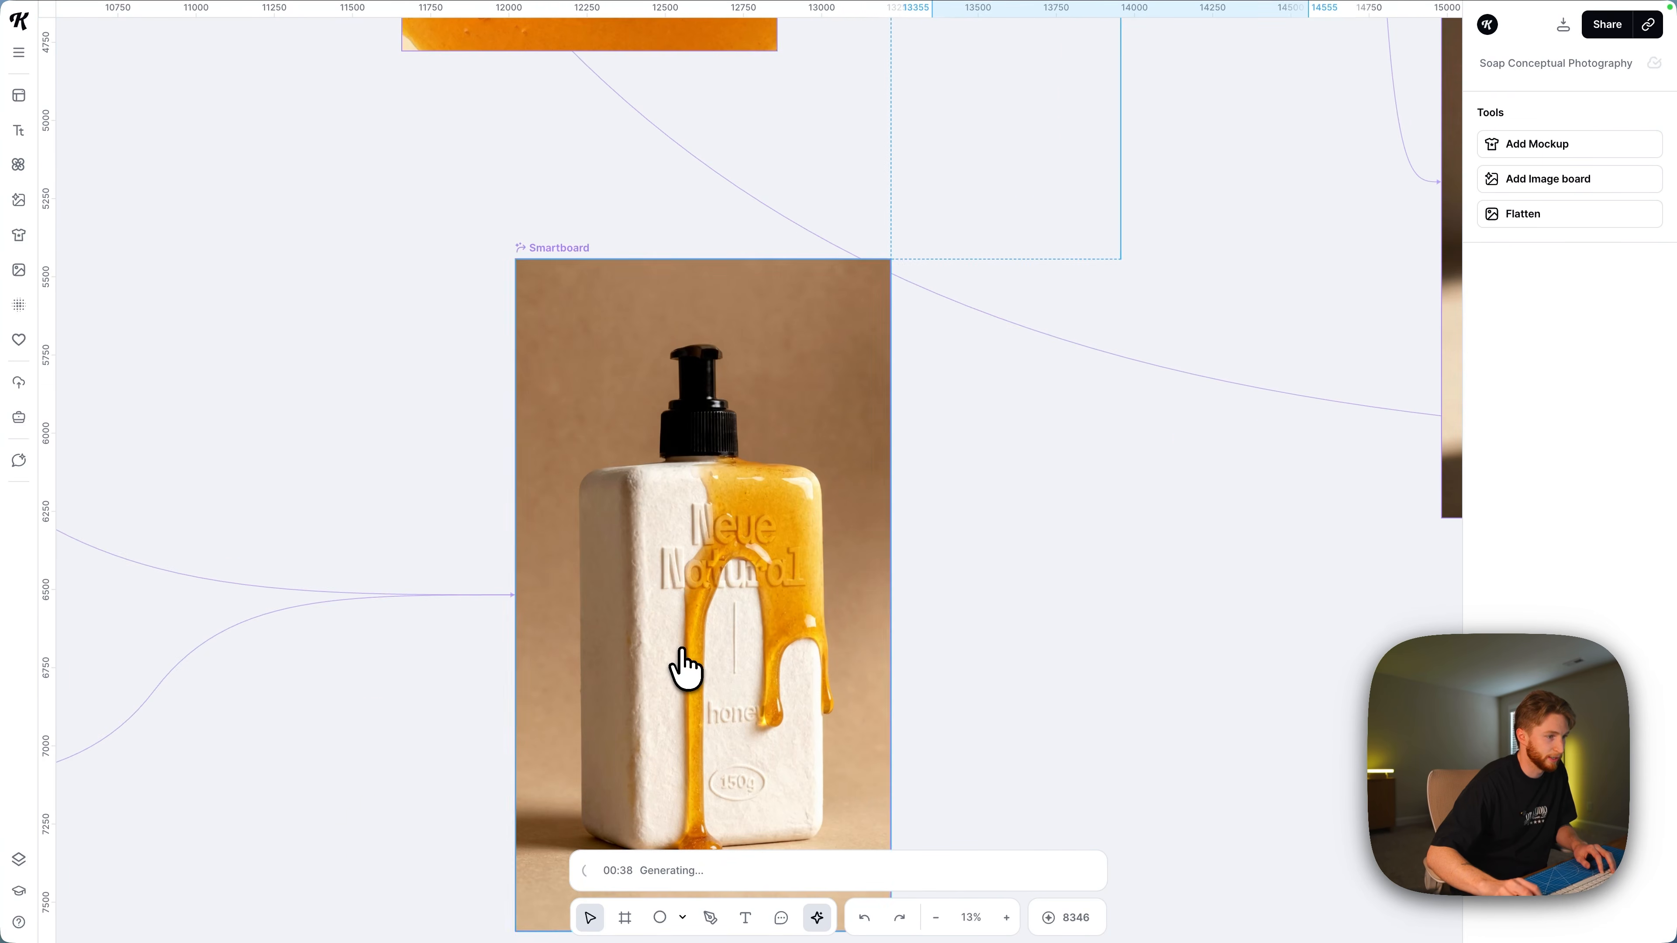
scroll(719, 644, "down", 3)
scroll(741, 644, "left", 4)
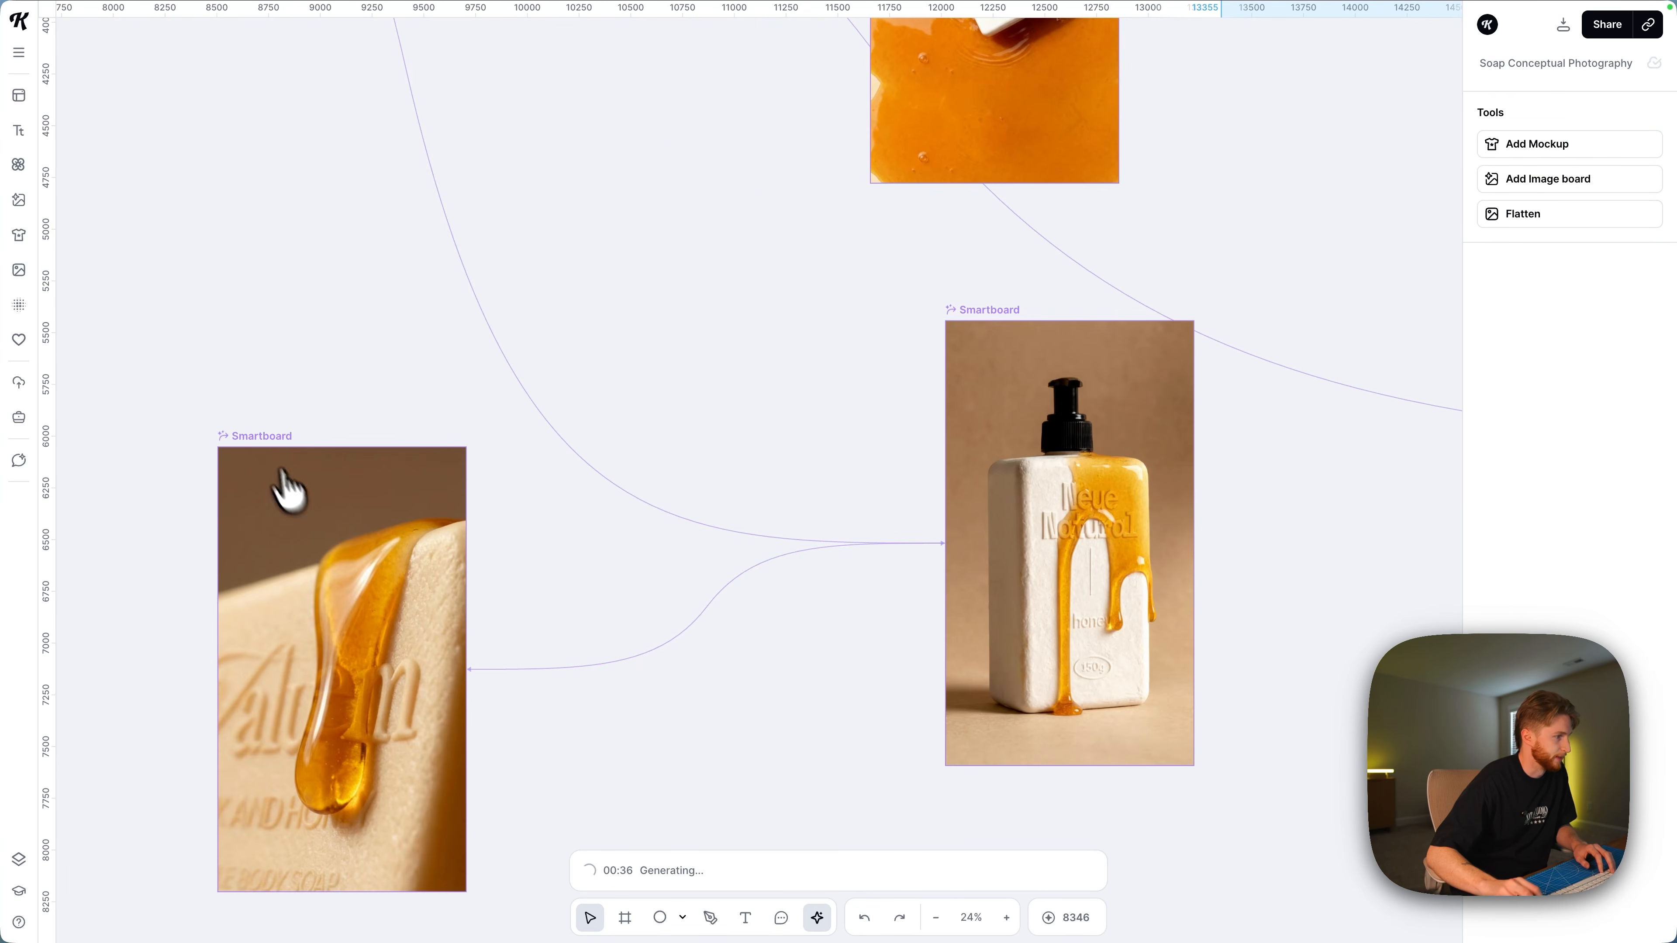
Regenerate the macro honey drop board with its existing "macro close up to the drop" prompt, using Nano Banana Pro at 9:16.
left_click(264, 435)
left_click(984, 879)
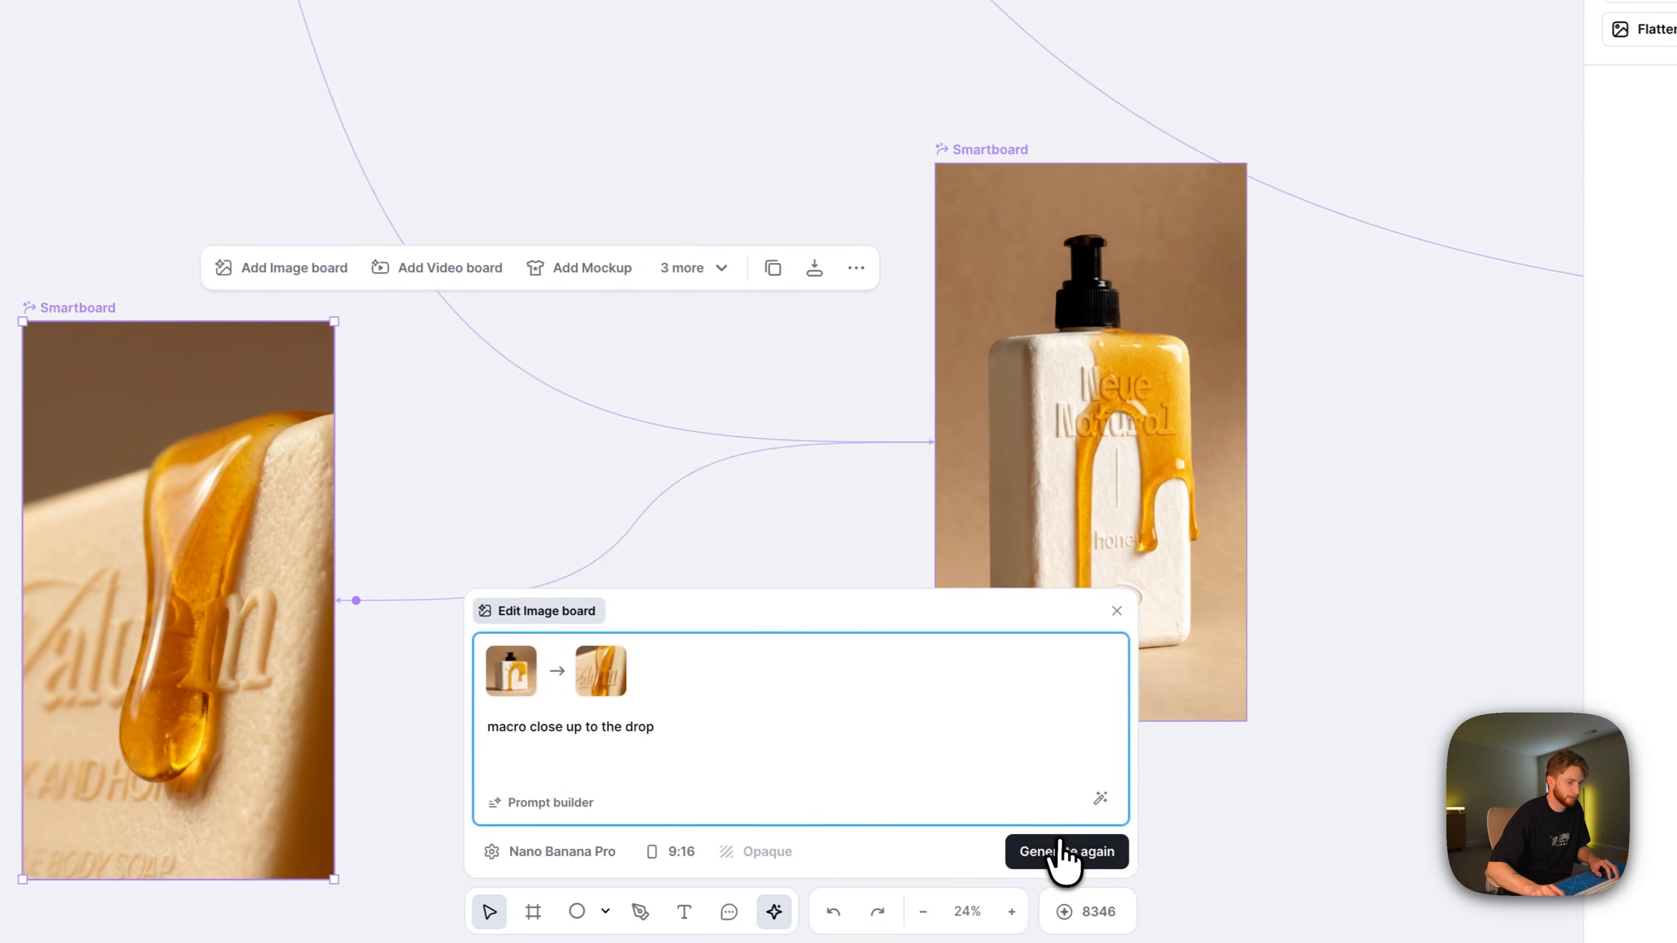
left_click(1224, 879)
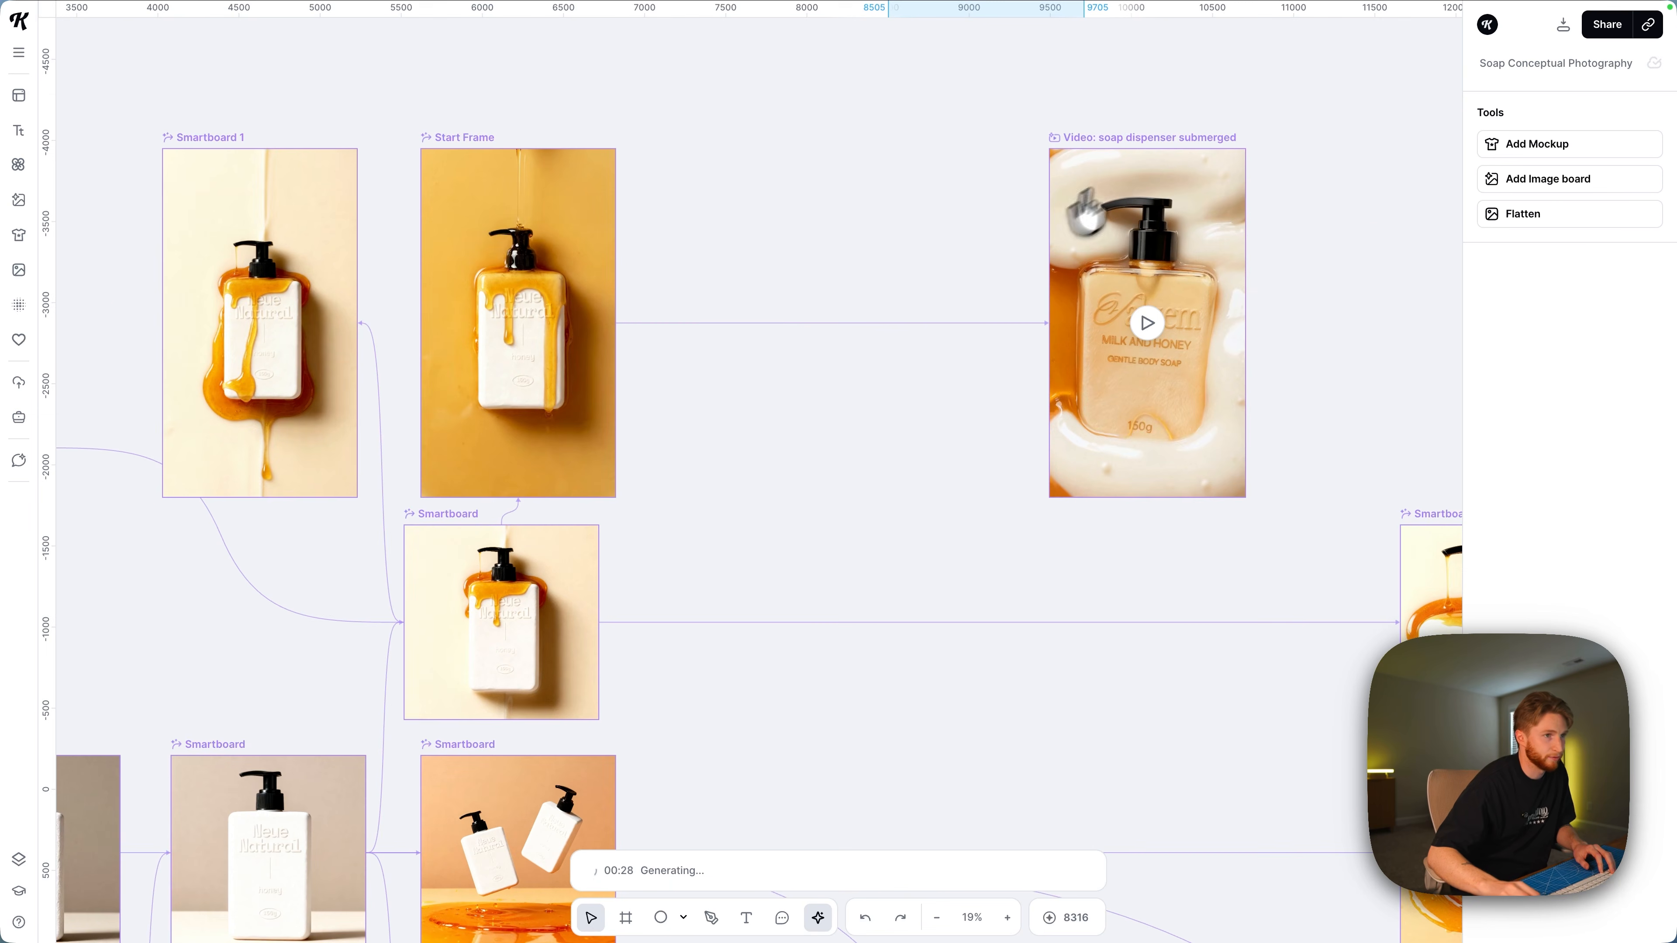
Regenerate the soap dispenser submerged video with its existing slow push-in prompt, using Seedance 1.5 Pro at 9:16 and a 4s duration.
left_click(1136, 138)
left_click(953, 871)
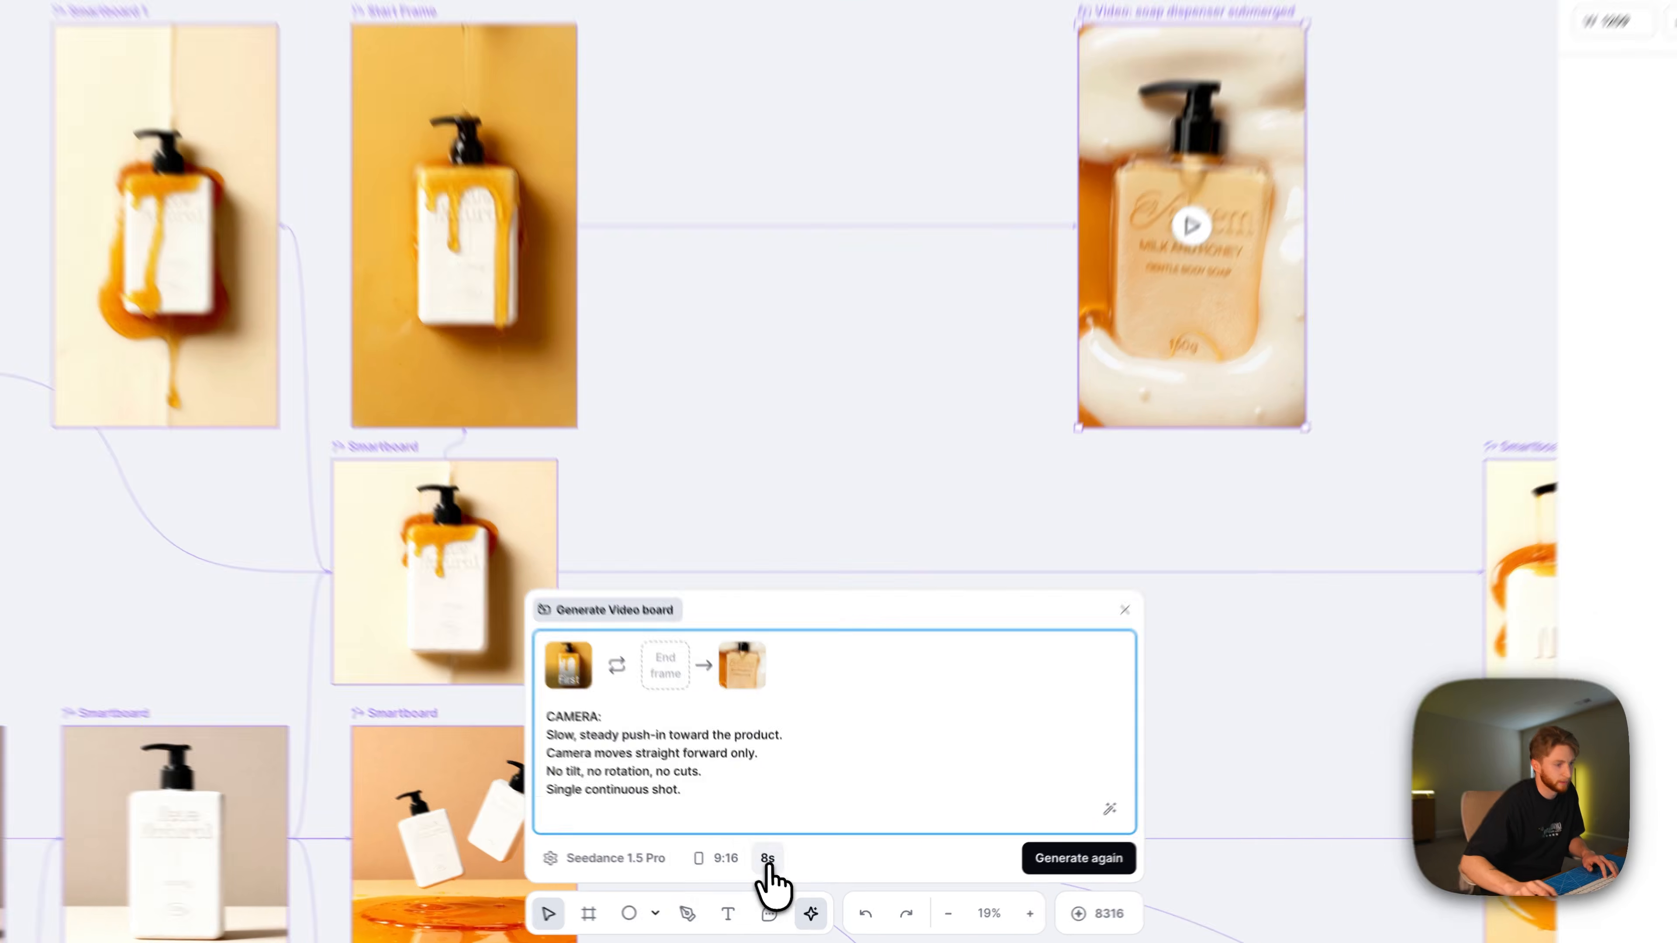
left_click(781, 871)
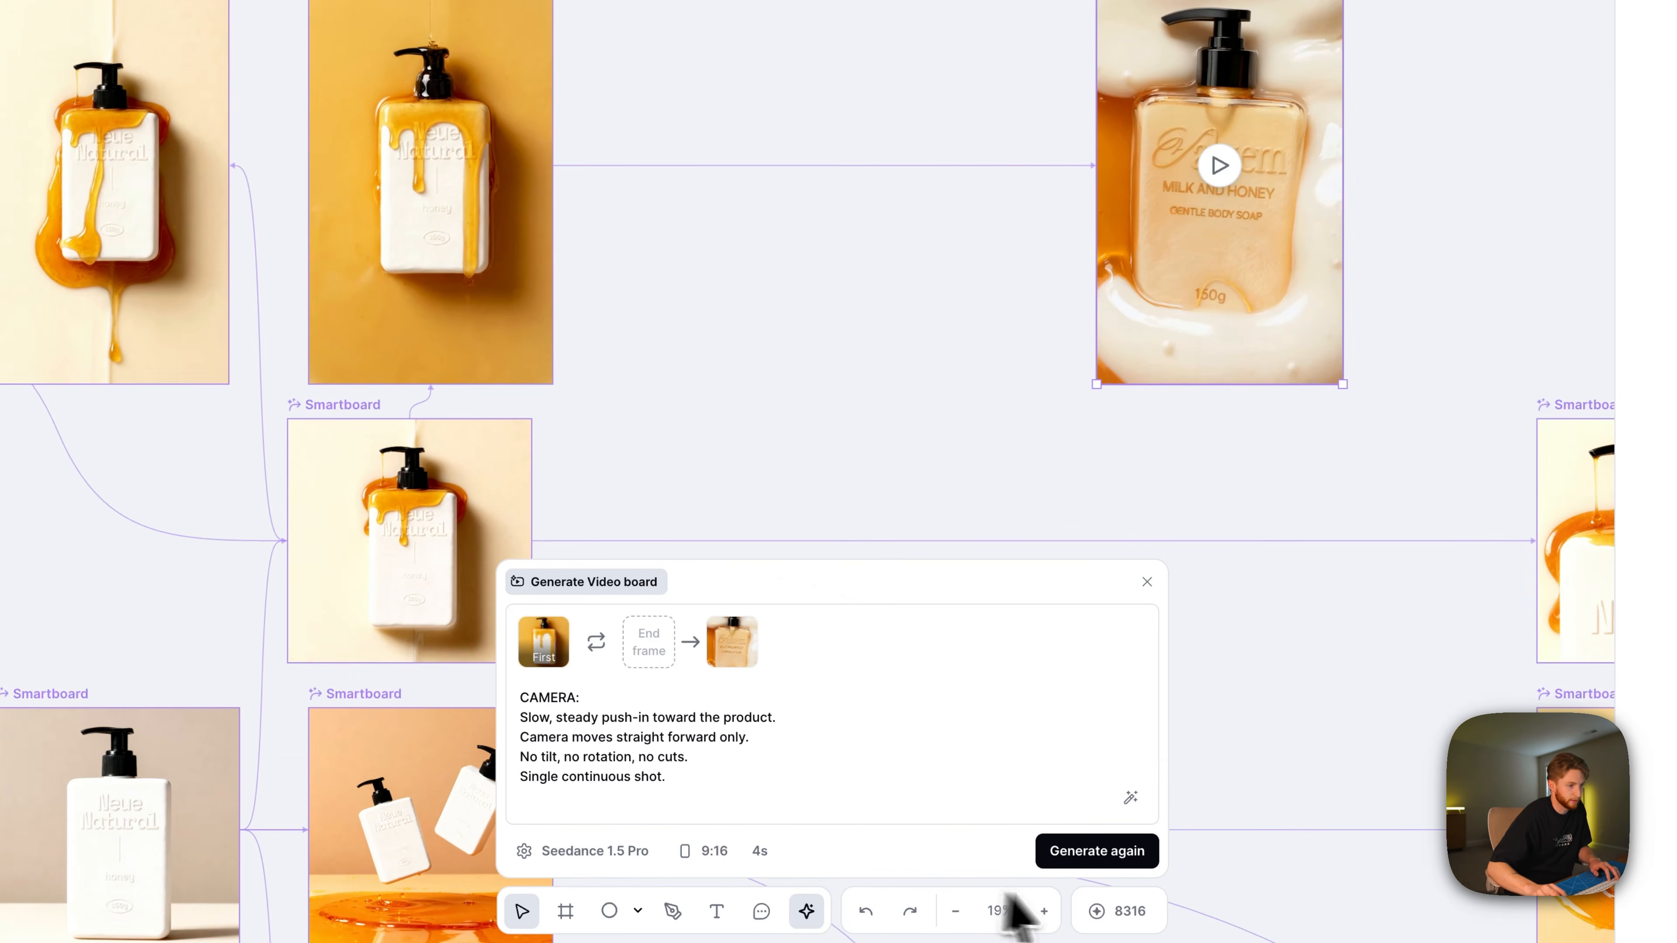
left_click(1096, 852)
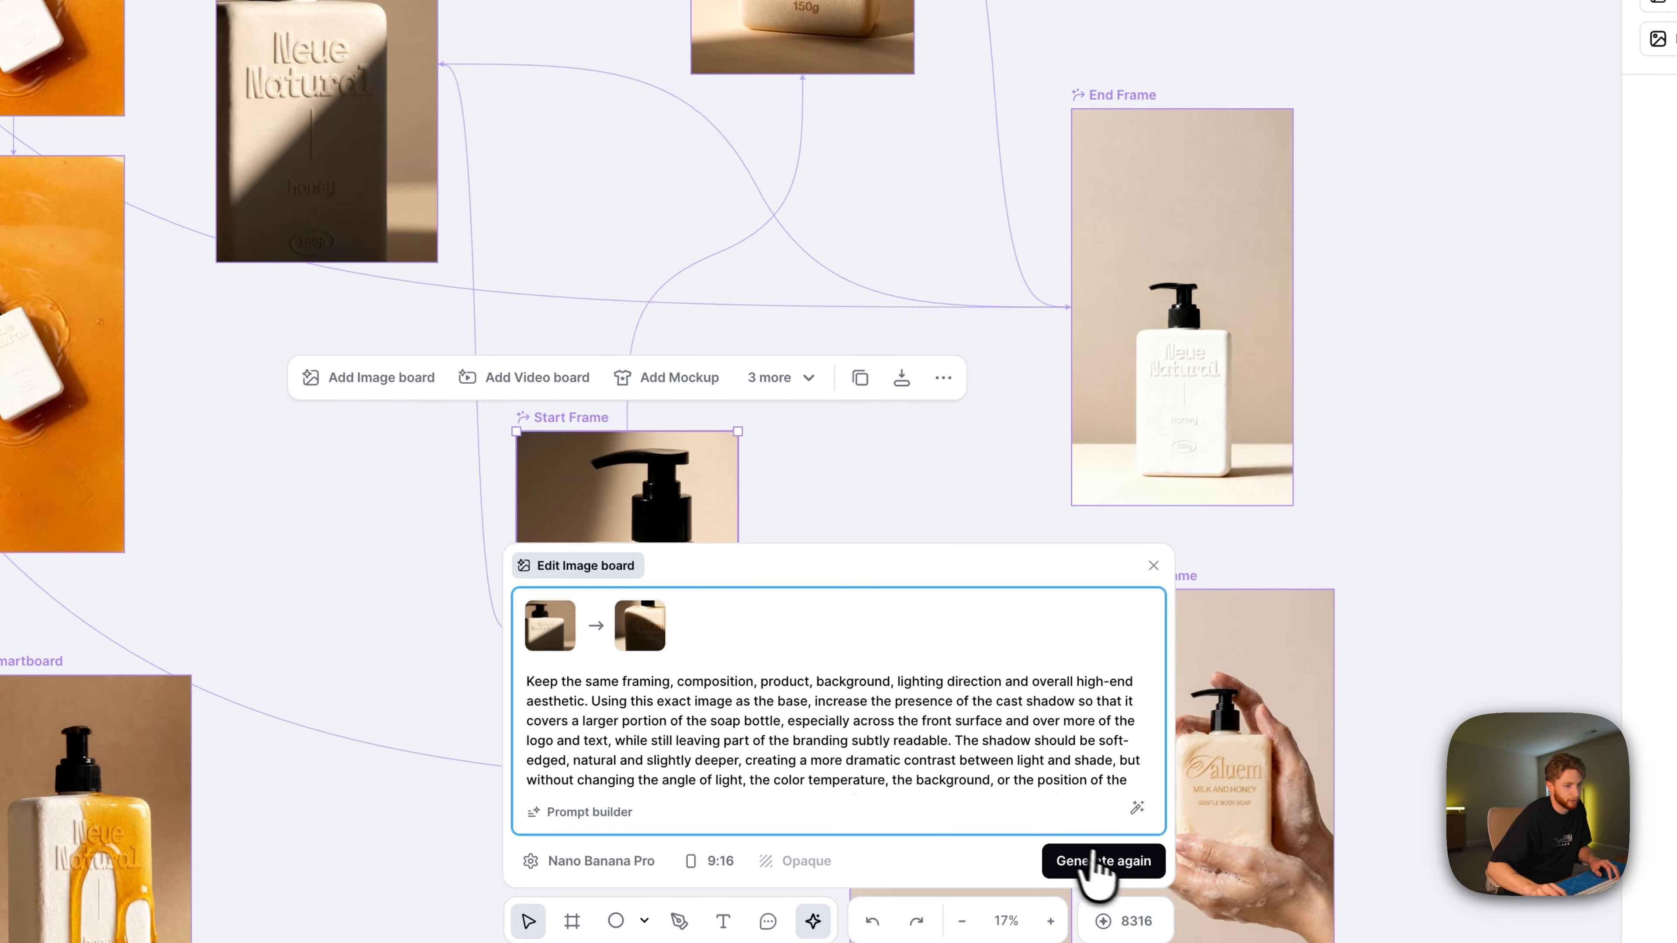
Regenerate the shadowed Start Frame with Nano Banana Pro at 9:16, and the connected Shadow reveal video with Veo 3.1 at 9:16 and 8s.
left_click(1096, 861)
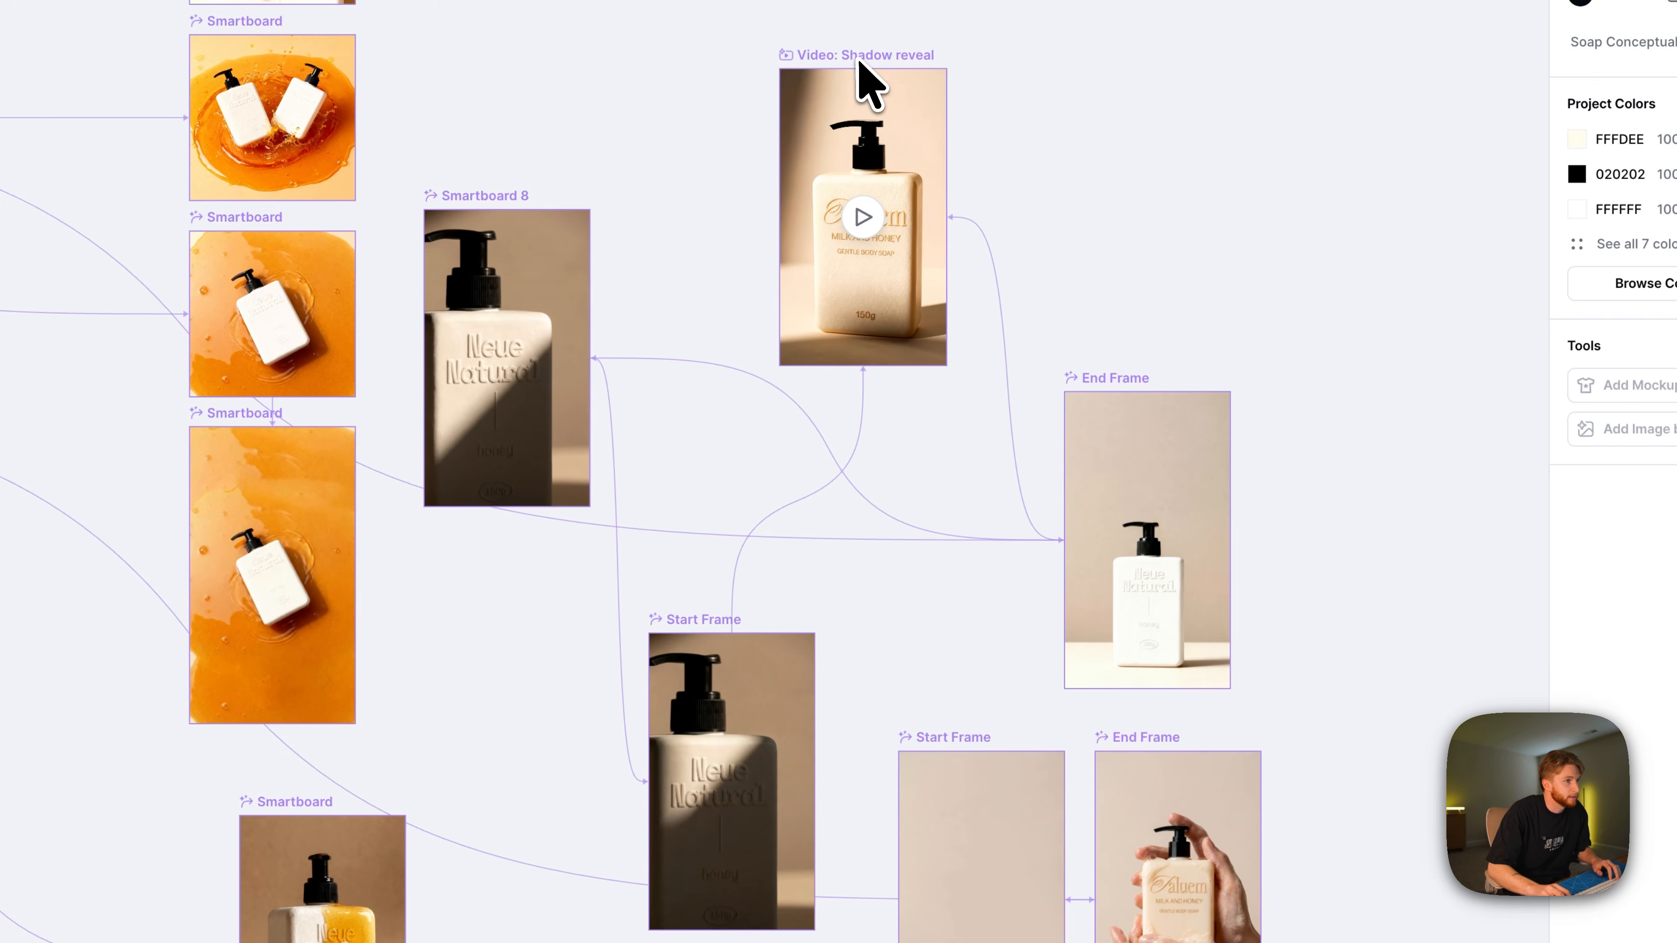
left_click(858, 63)
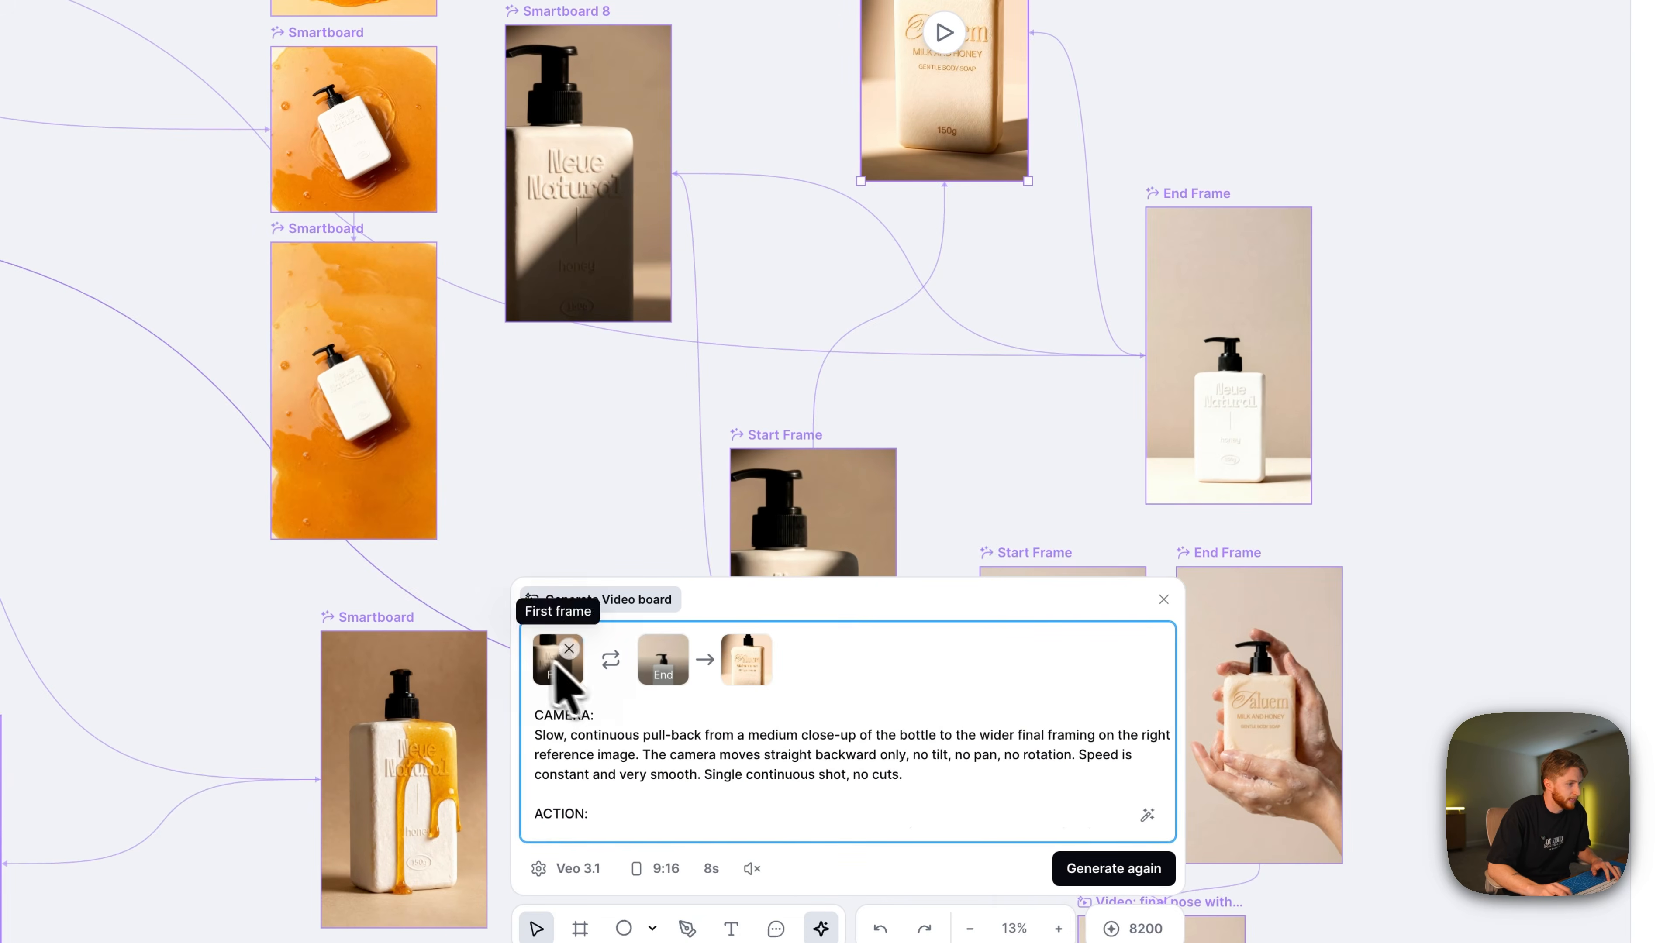
left_click(1129, 873)
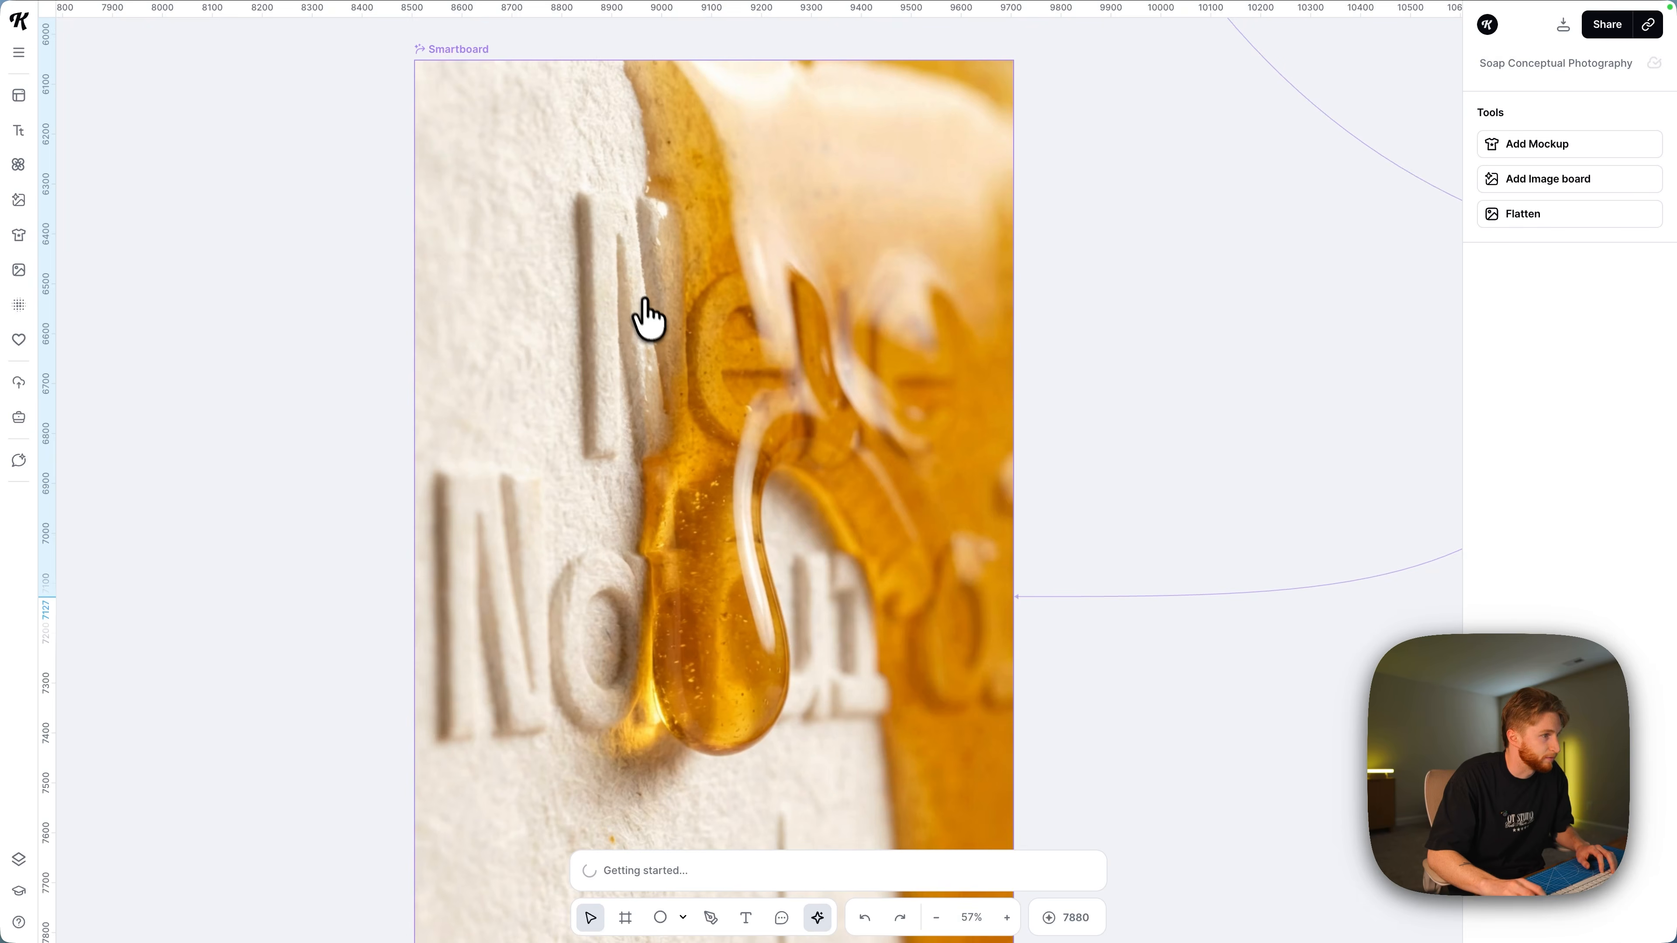
Examine the regenerated macro honey drop board, and play back the soap dispenser submerged and Shadow reveal videos.
scroll(655, 532, "down", 10)
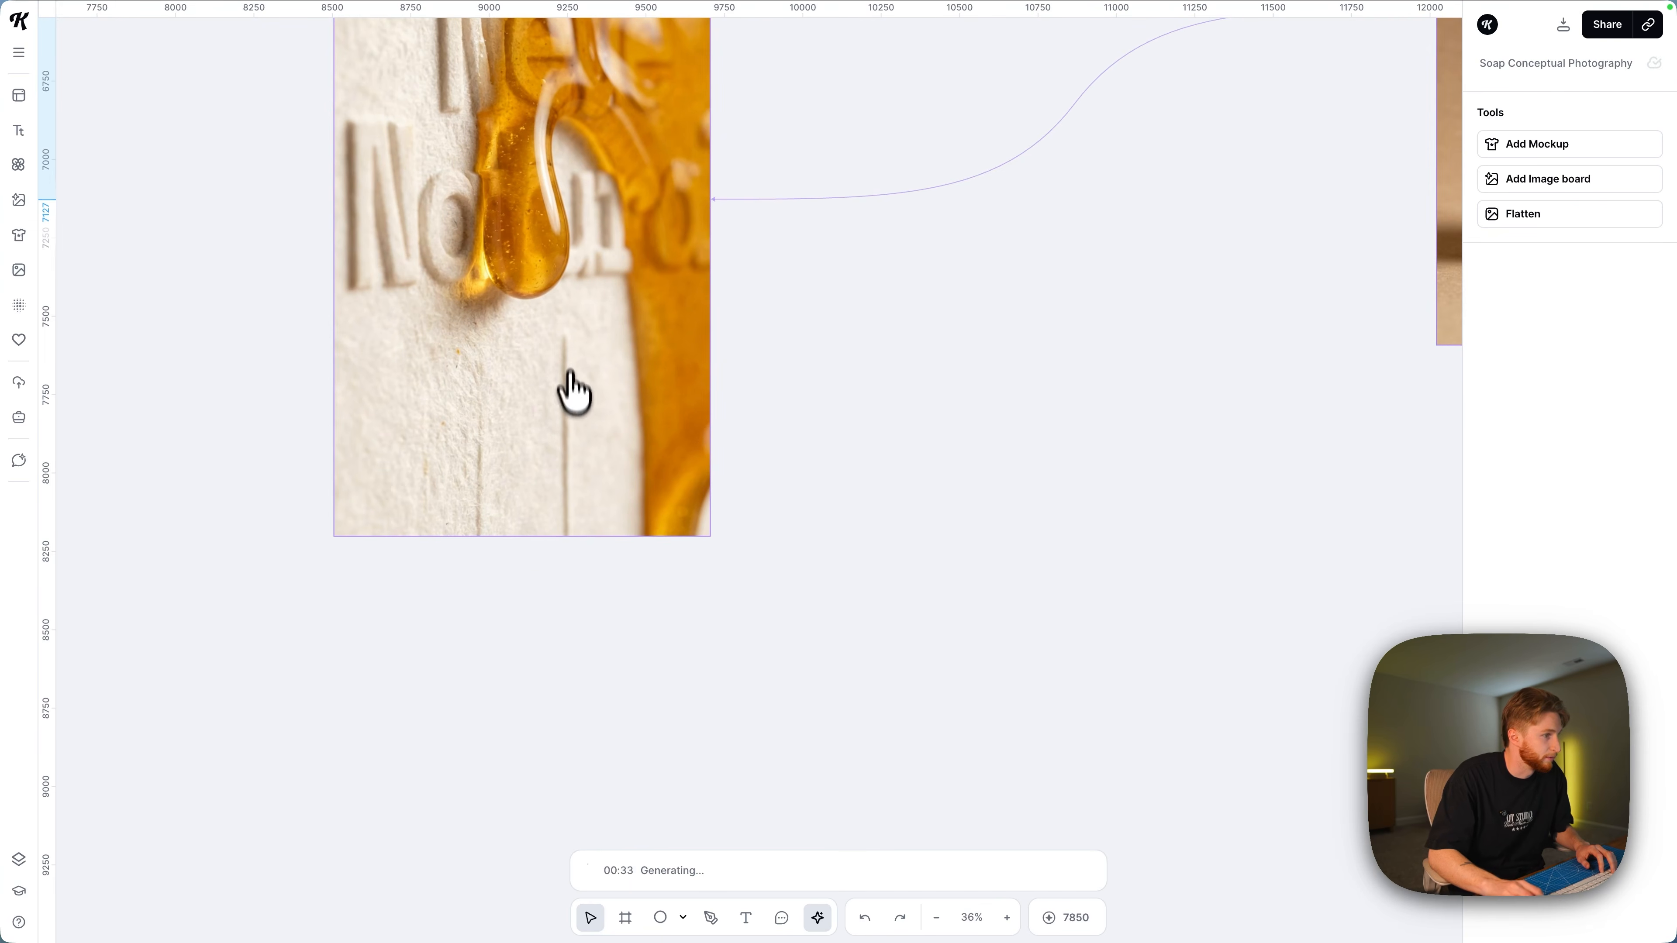
scroll(573, 392, "up", 5)
scroll(573, 392, "right", 8)
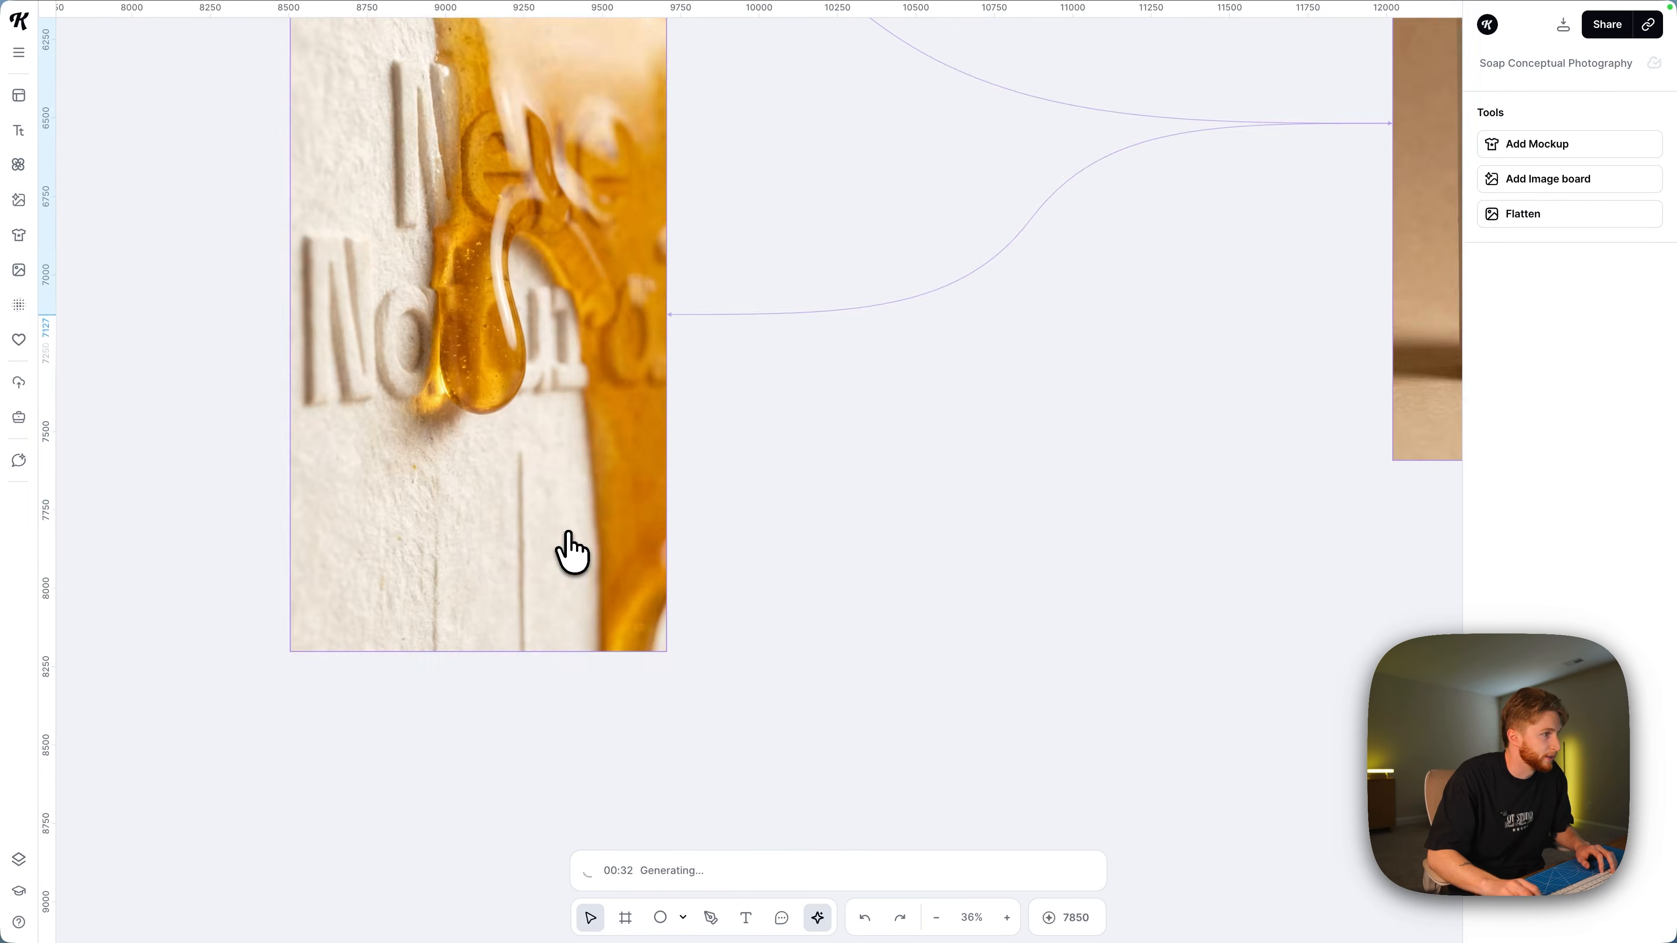
scroll(884, 599, "left", 2)
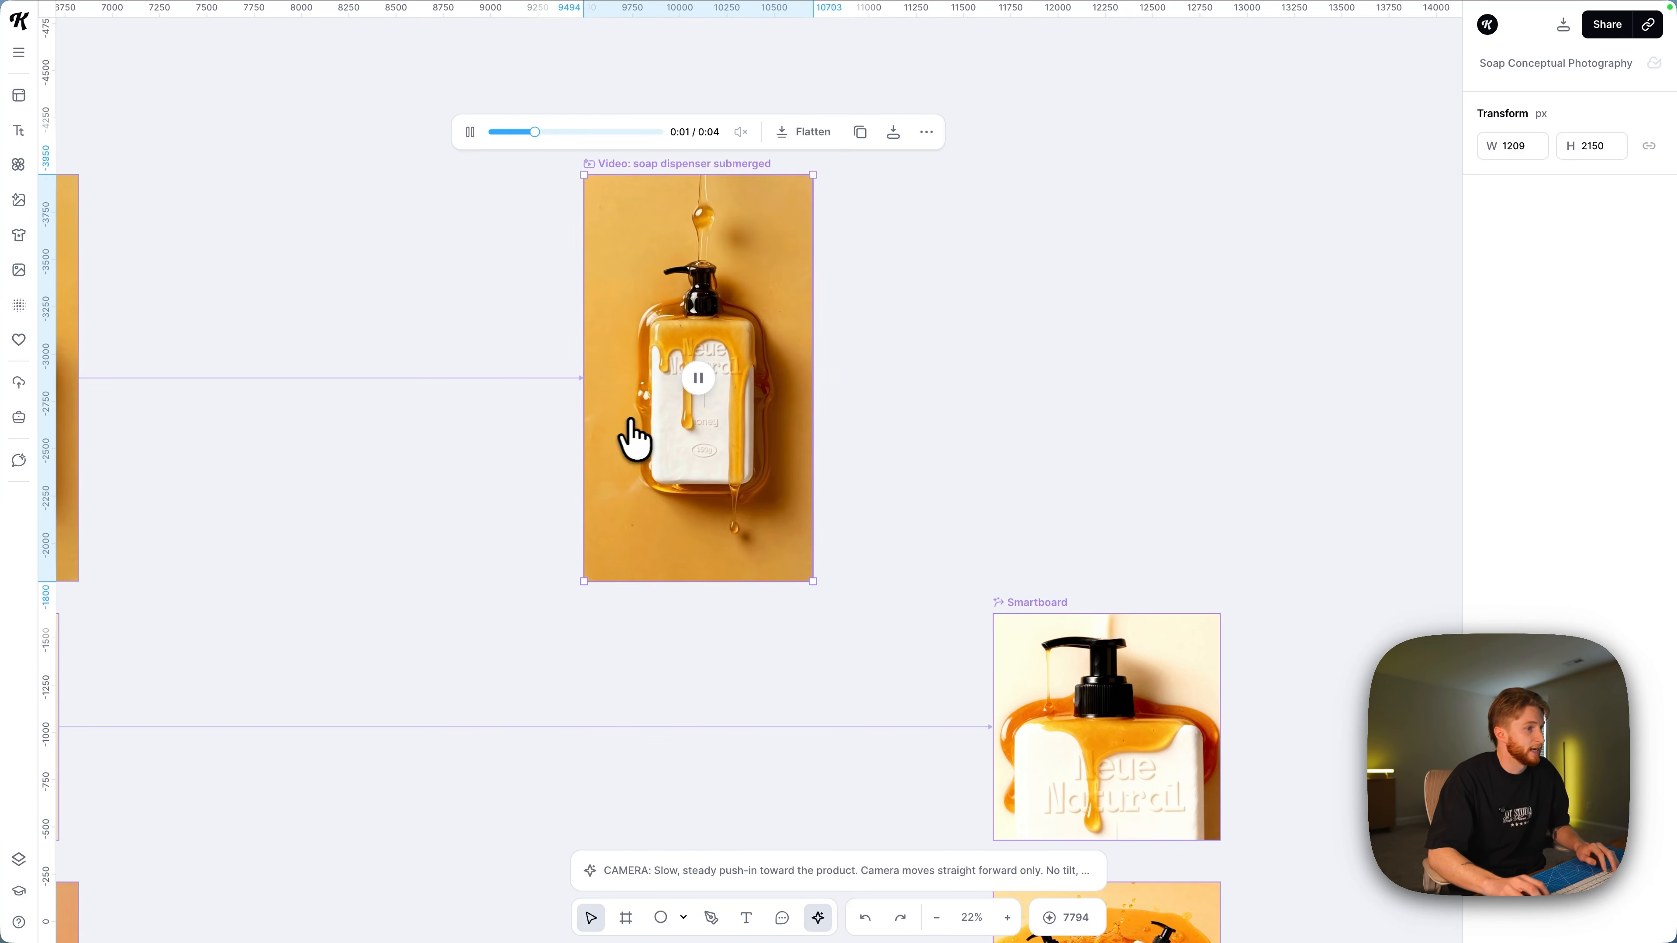
scroll(678, 419, "up", 5)
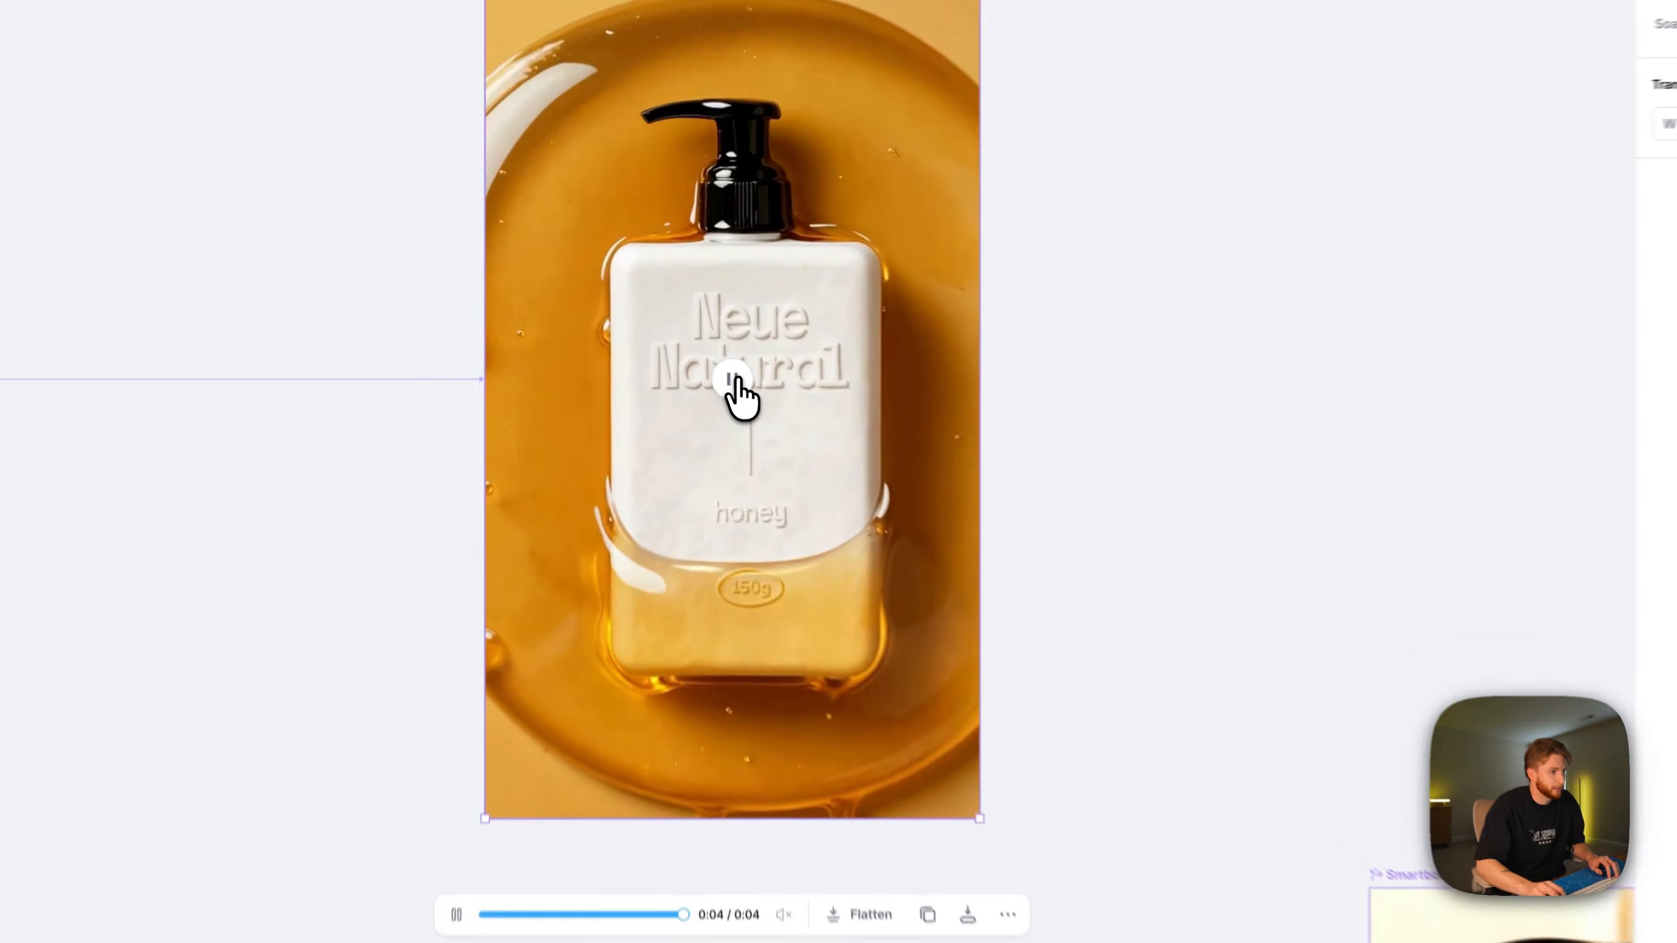
scroll(733, 463, "down", 8)
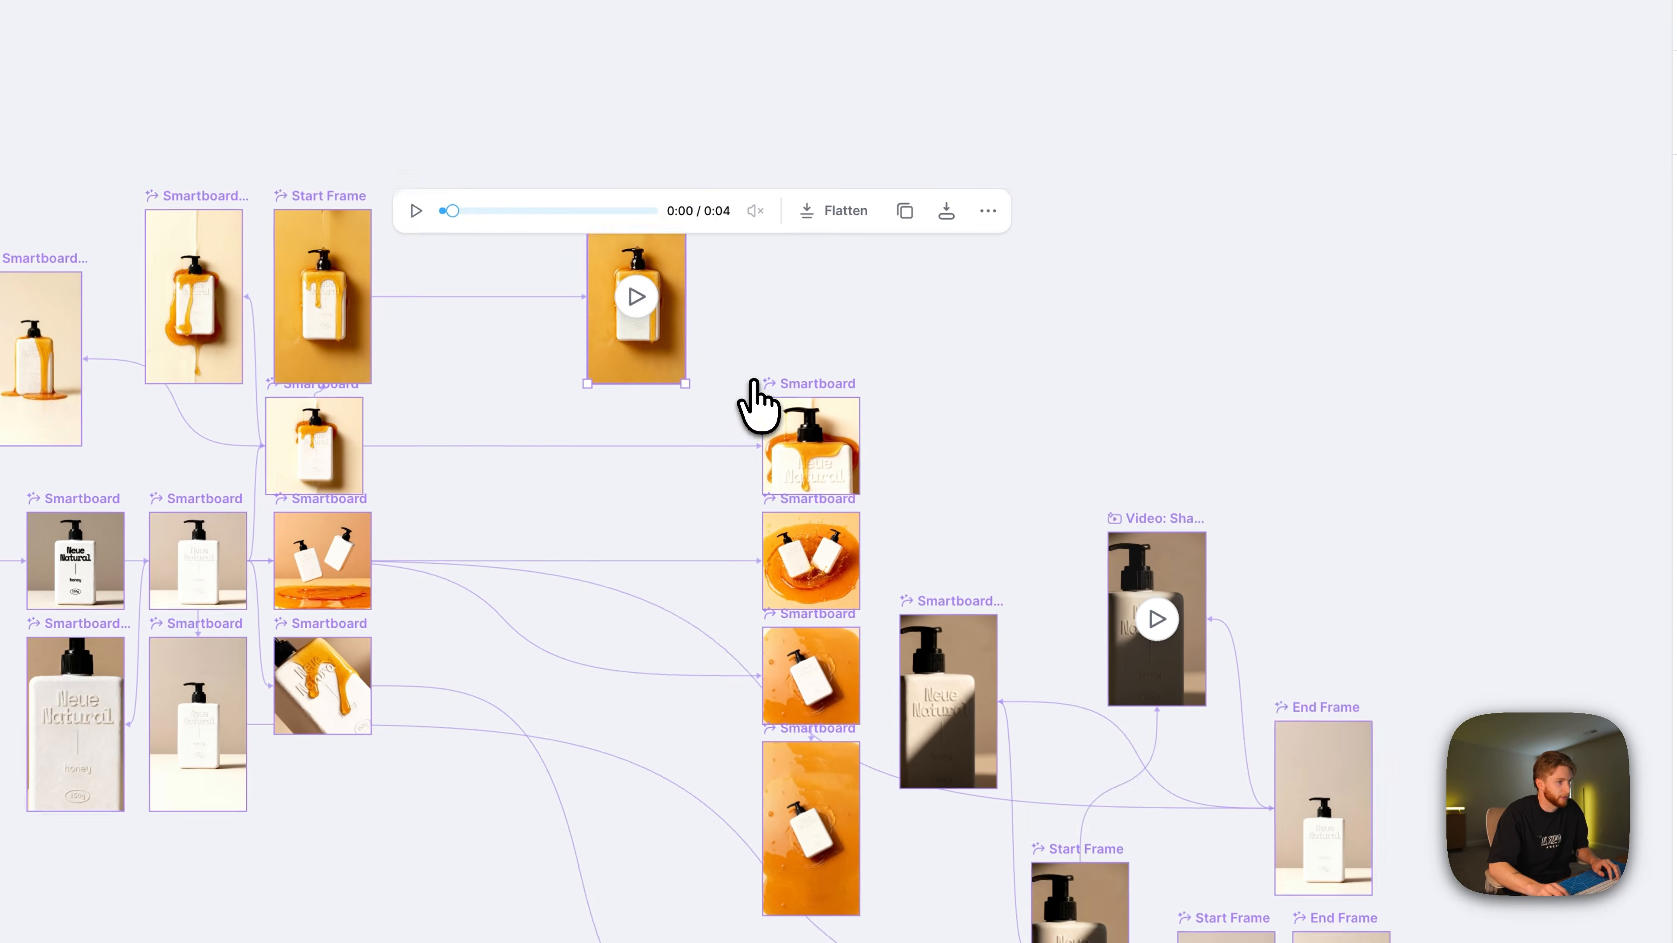
scroll(756, 386, "down", 4)
scroll(756, 386, "right", 4)
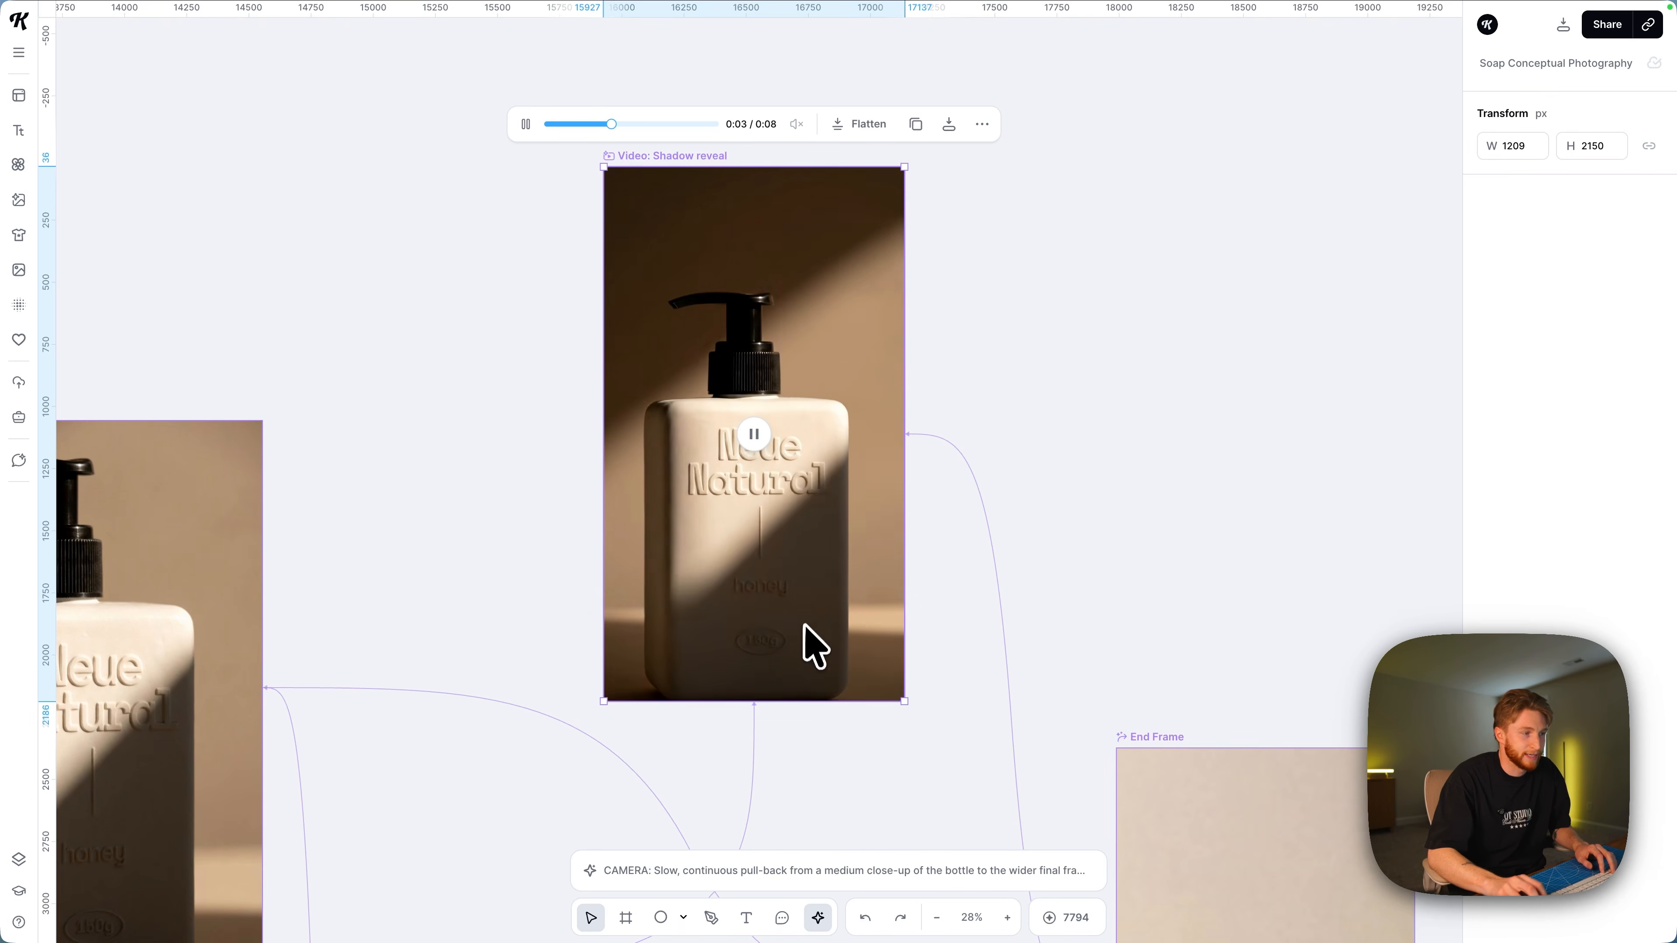
scroll(713, 480, "down", 5)
left_click(739, 459)
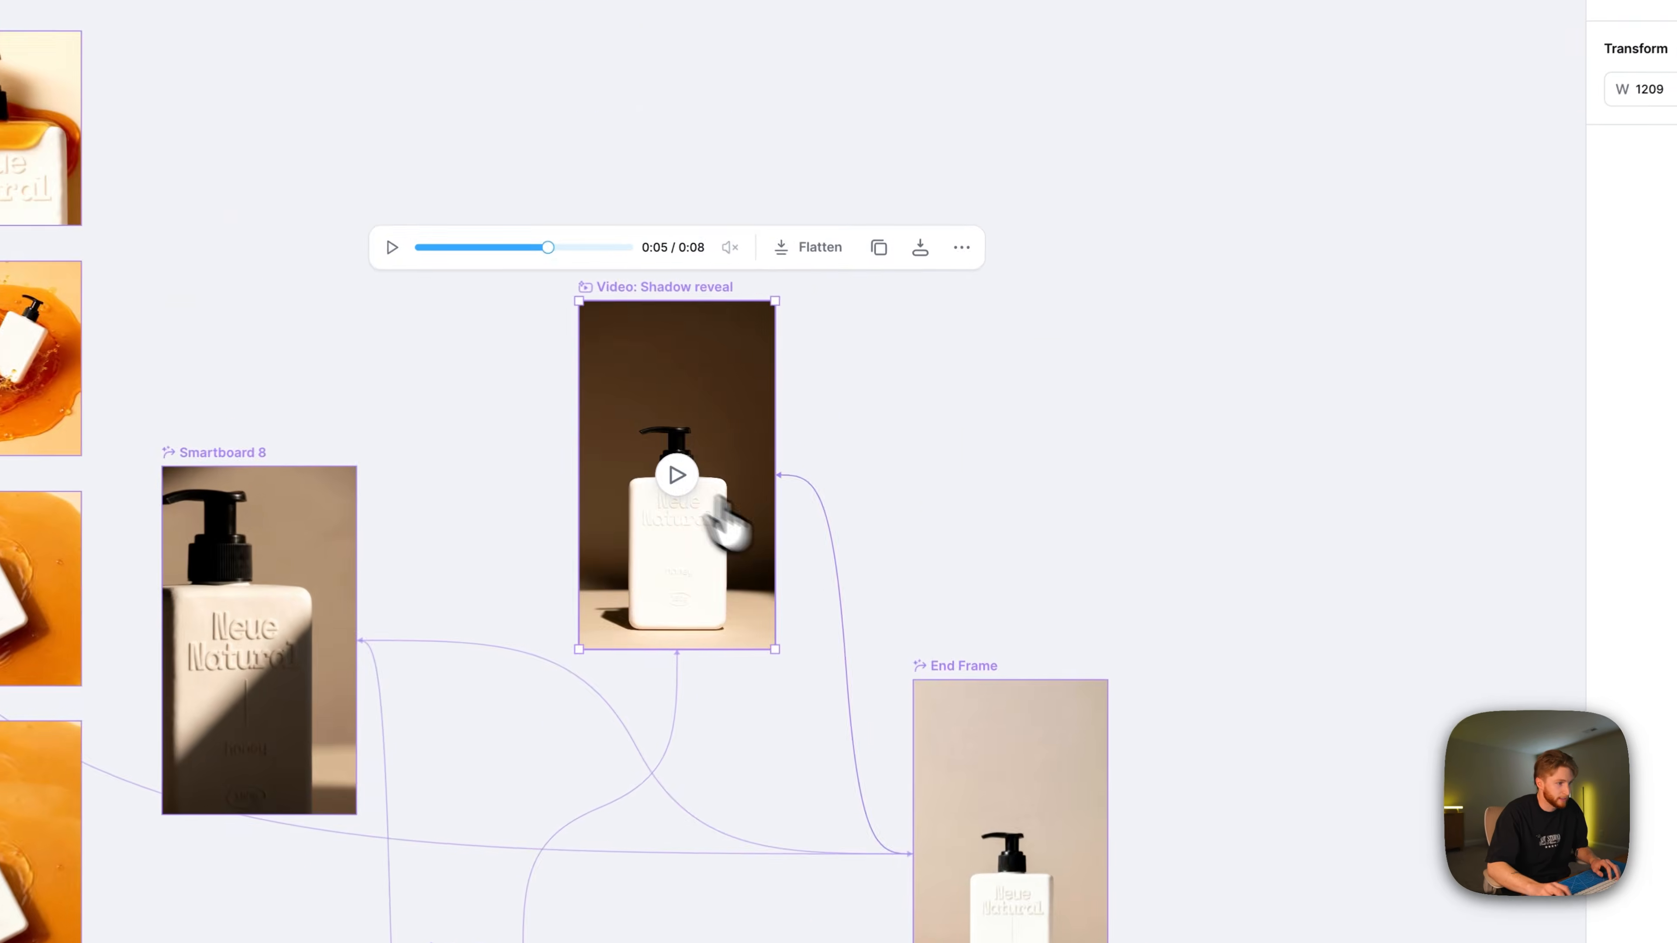
Check the soapy-hands End Frame, and regenerate the connected final pose with soap dispenser video using its existing continuous push-in prompt.
scroll(760, 466, "down", 10)
scroll(867, 587, "down", 2)
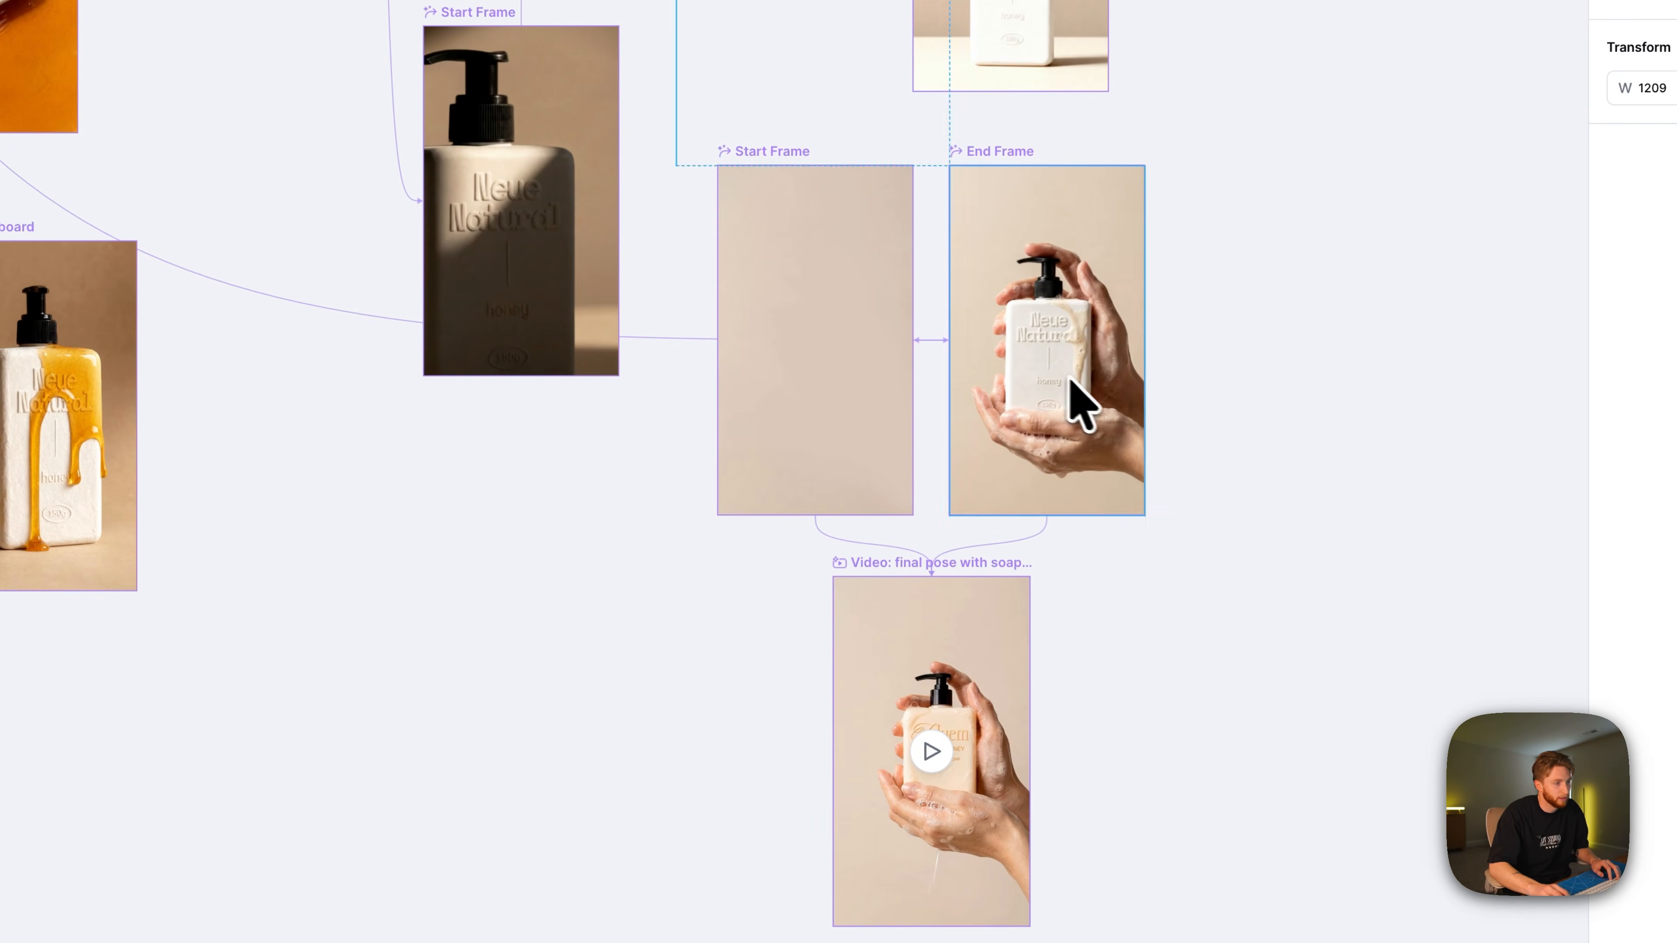
scroll(1064, 376, "up", 5)
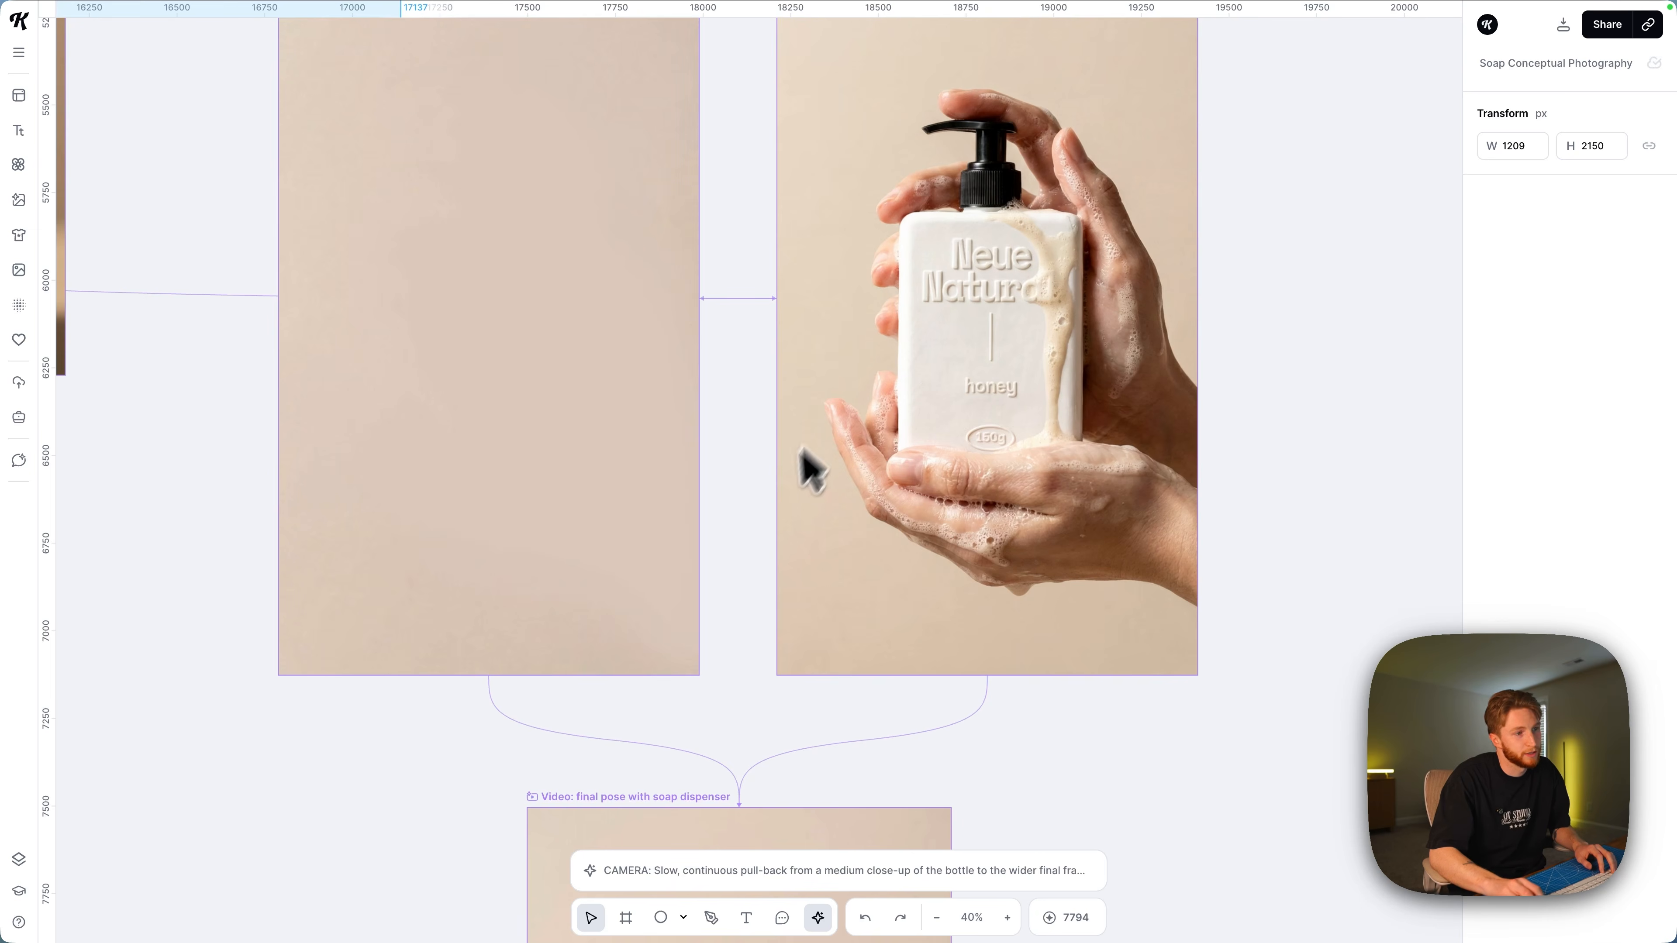
scroll(977, 435, "down", 2)
scroll(992, 349, "down", 3)
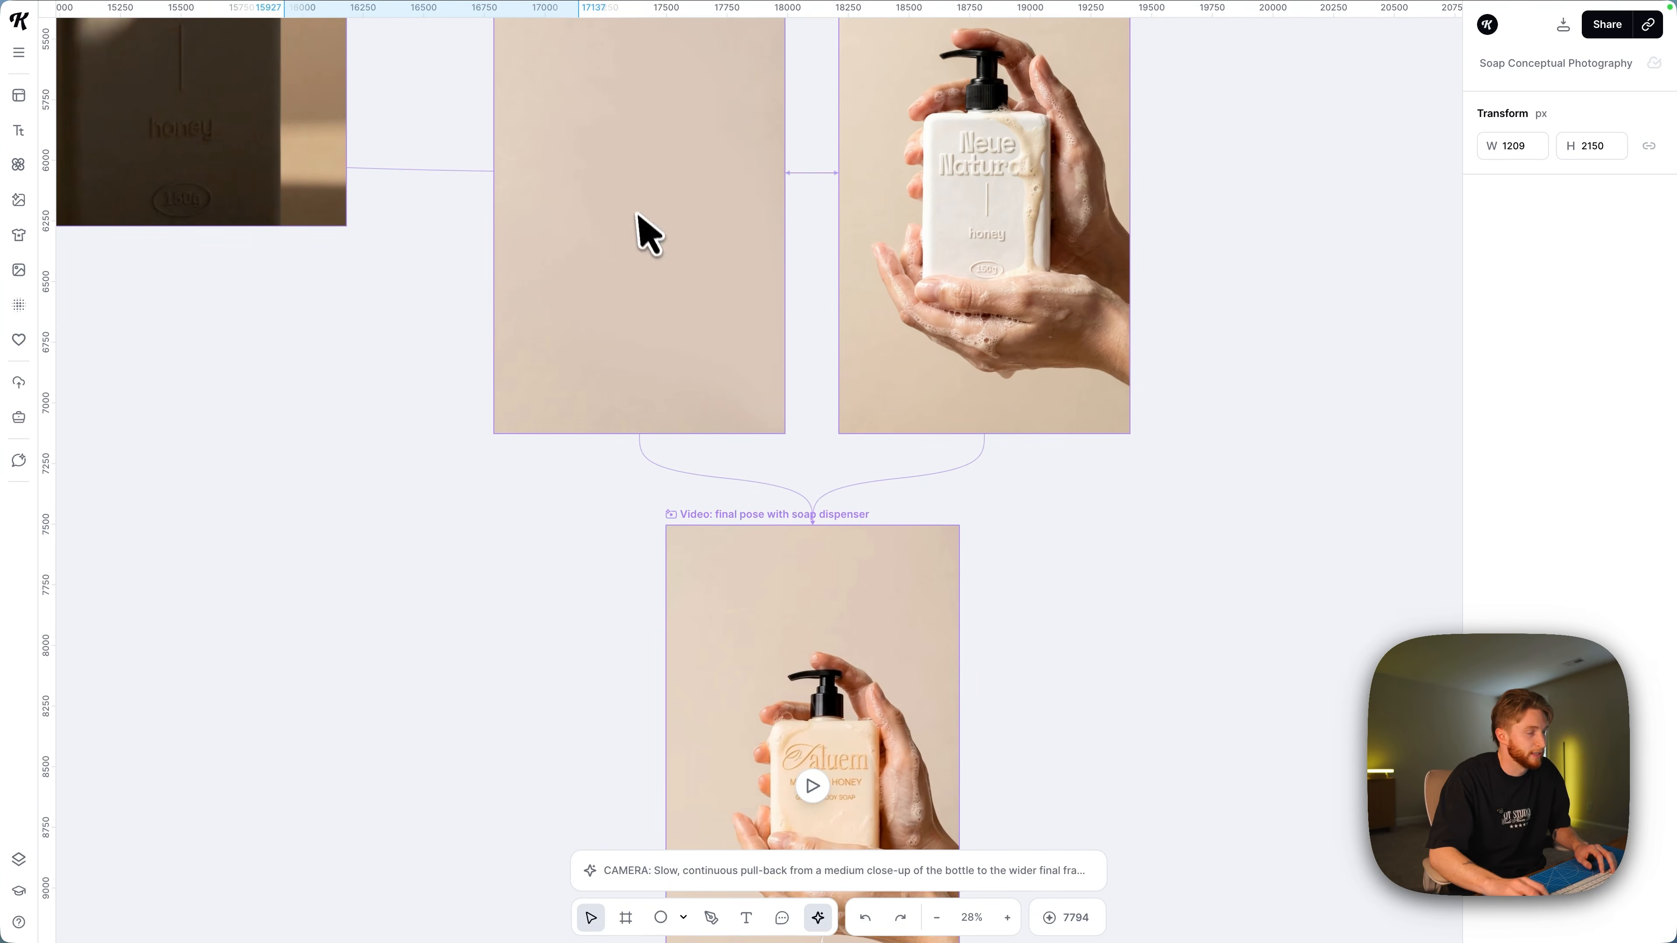
scroll(944, 353, "down", 3)
left_click(813, 581)
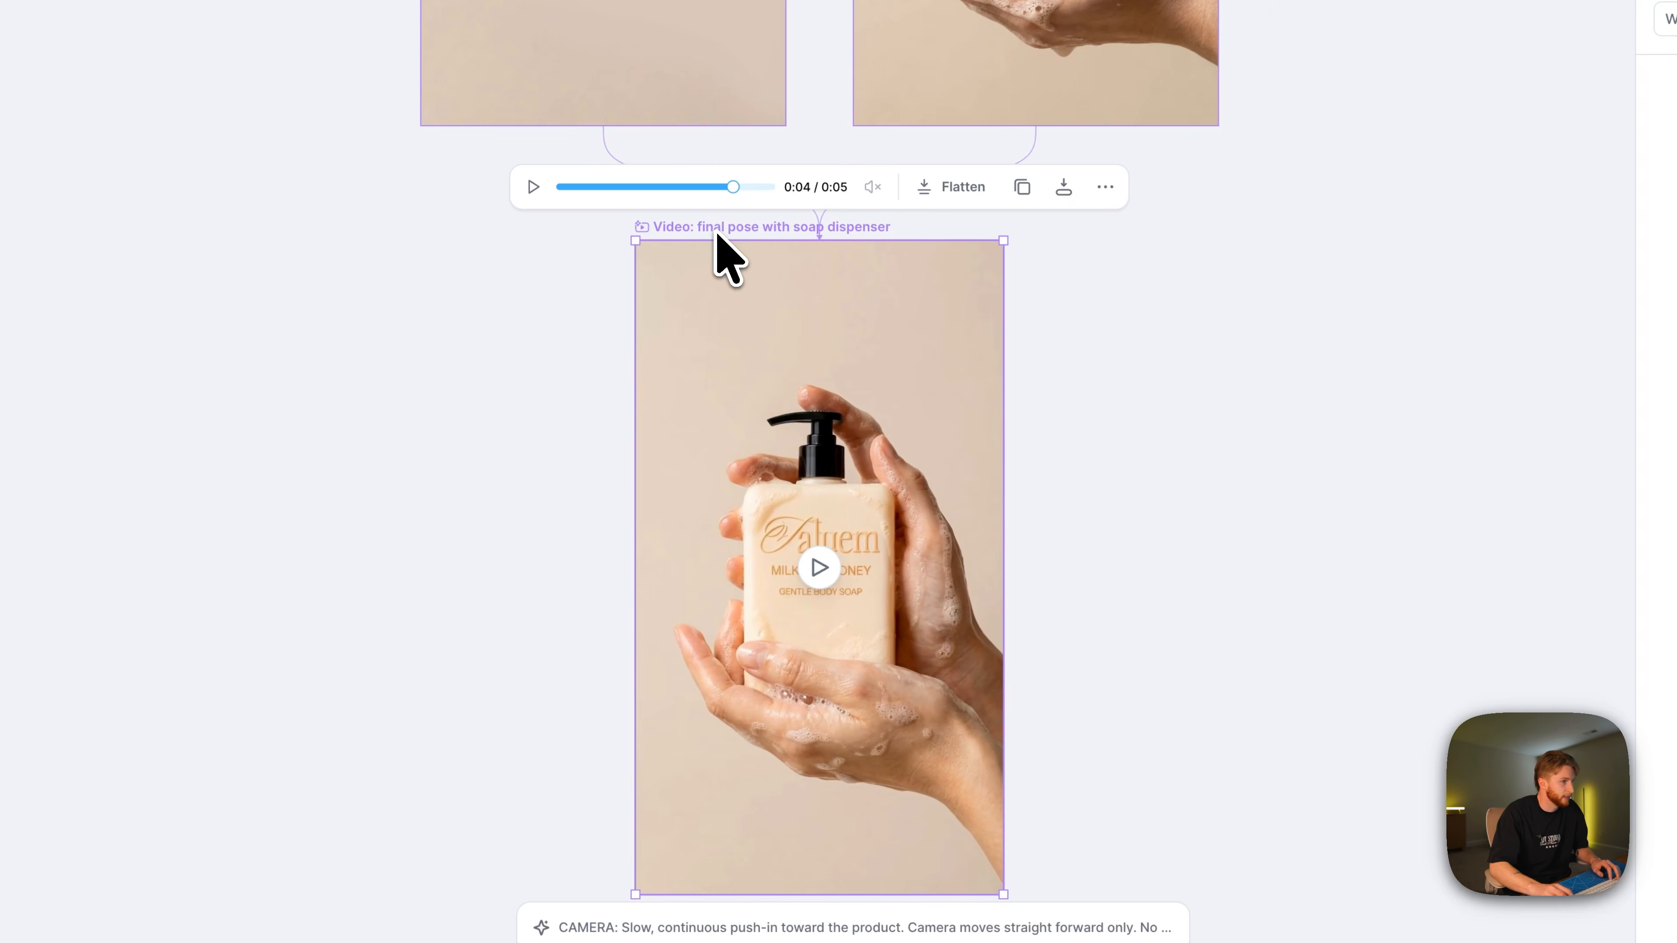
left_click(945, 929)
left_click(1067, 931)
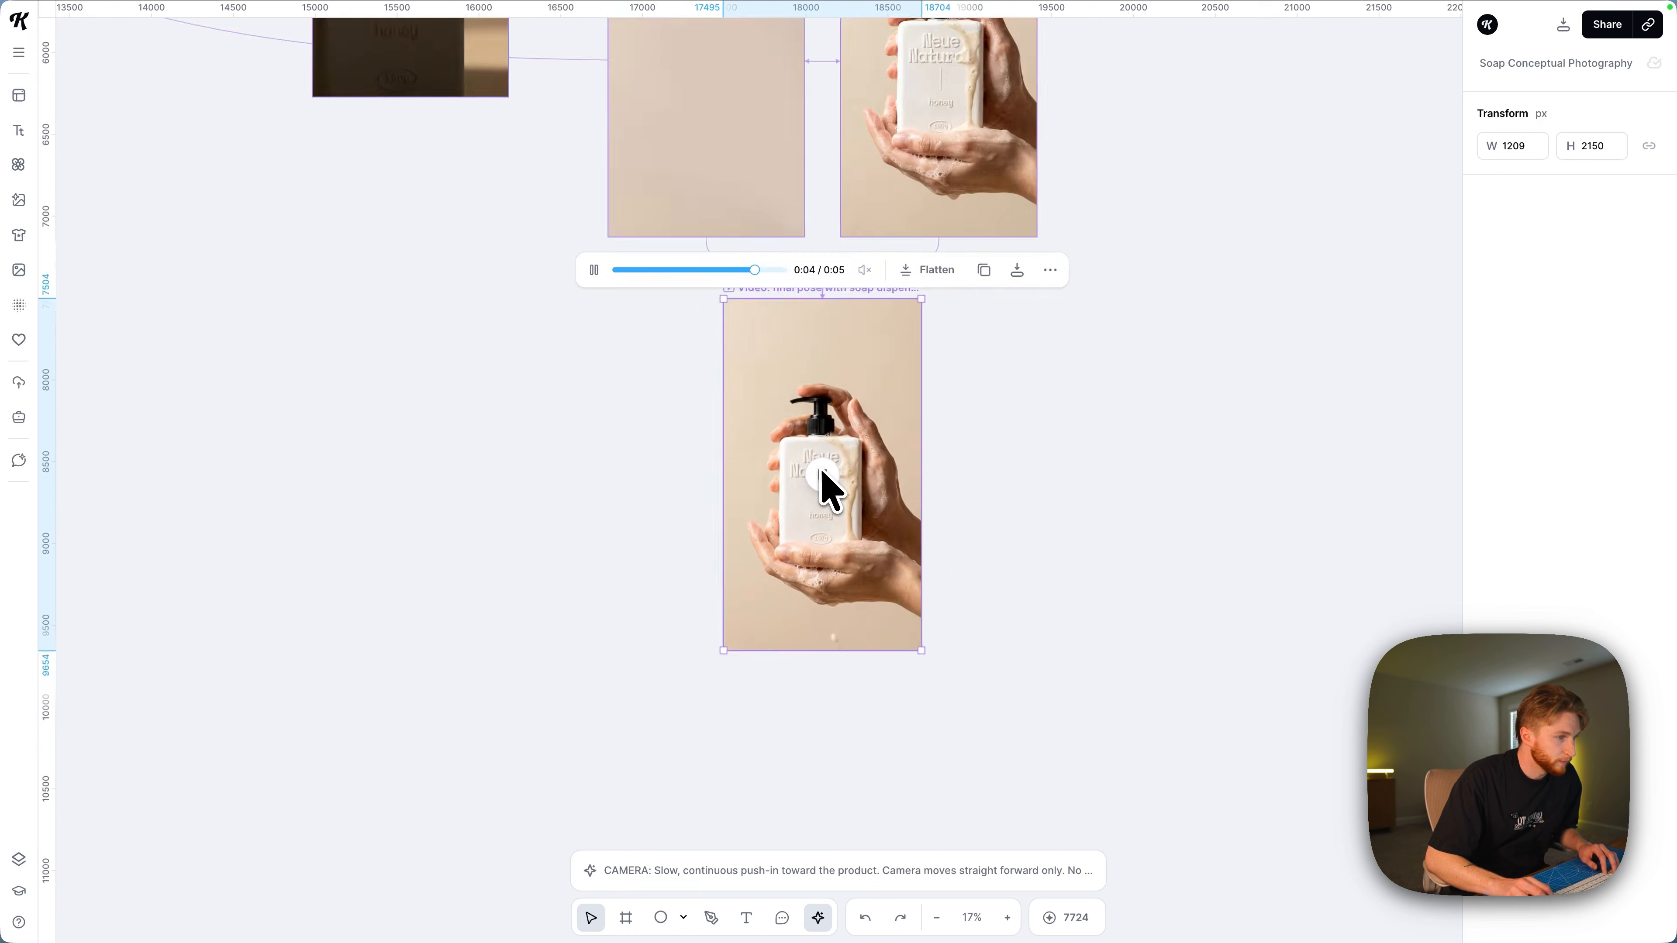
Play back the regenerated final pose video up close, and review the complete flow of connected boards.
scroll(822, 471, "up", 3)
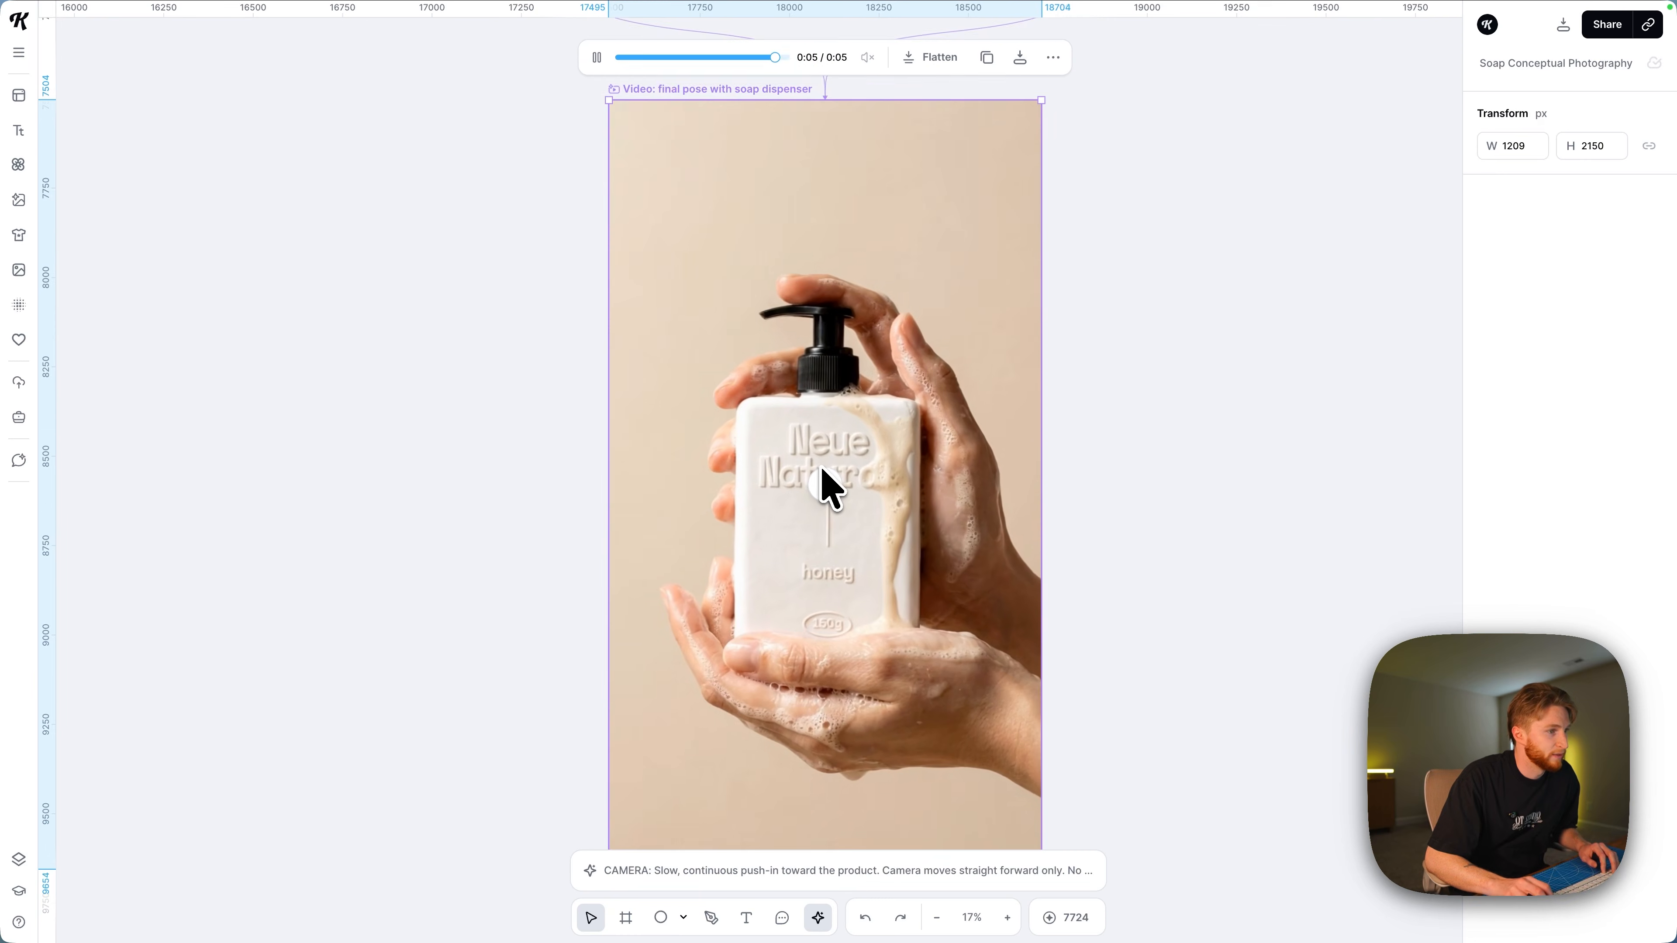
scroll(825, 465, "up", 5)
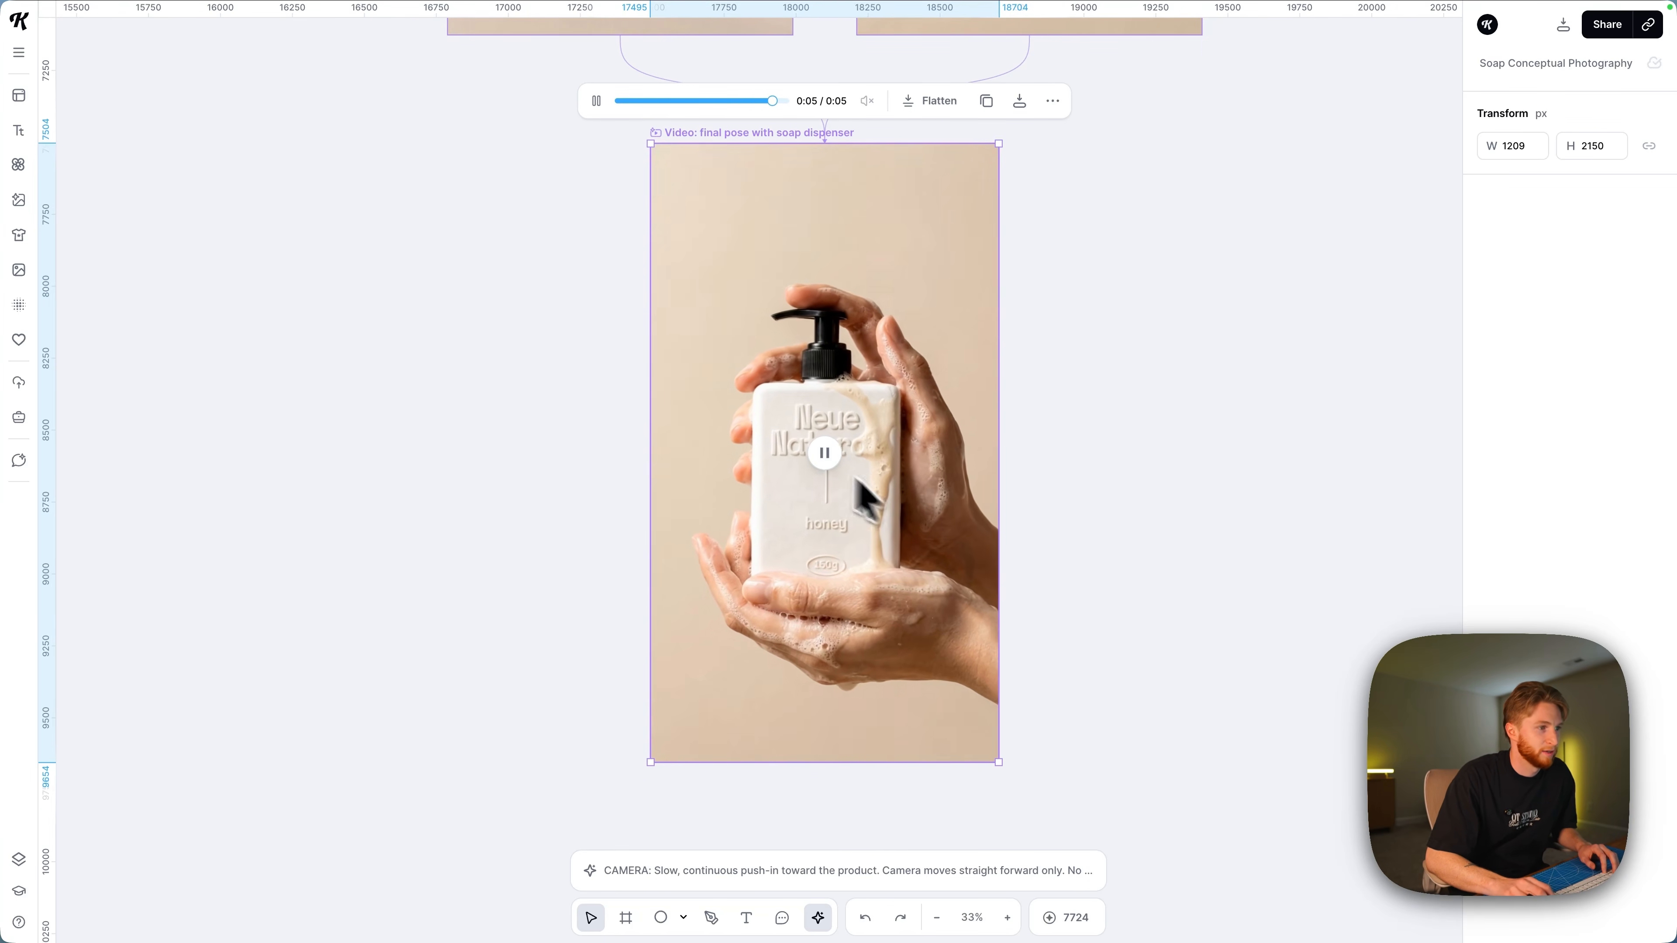
scroll(855, 478, "down", 10)
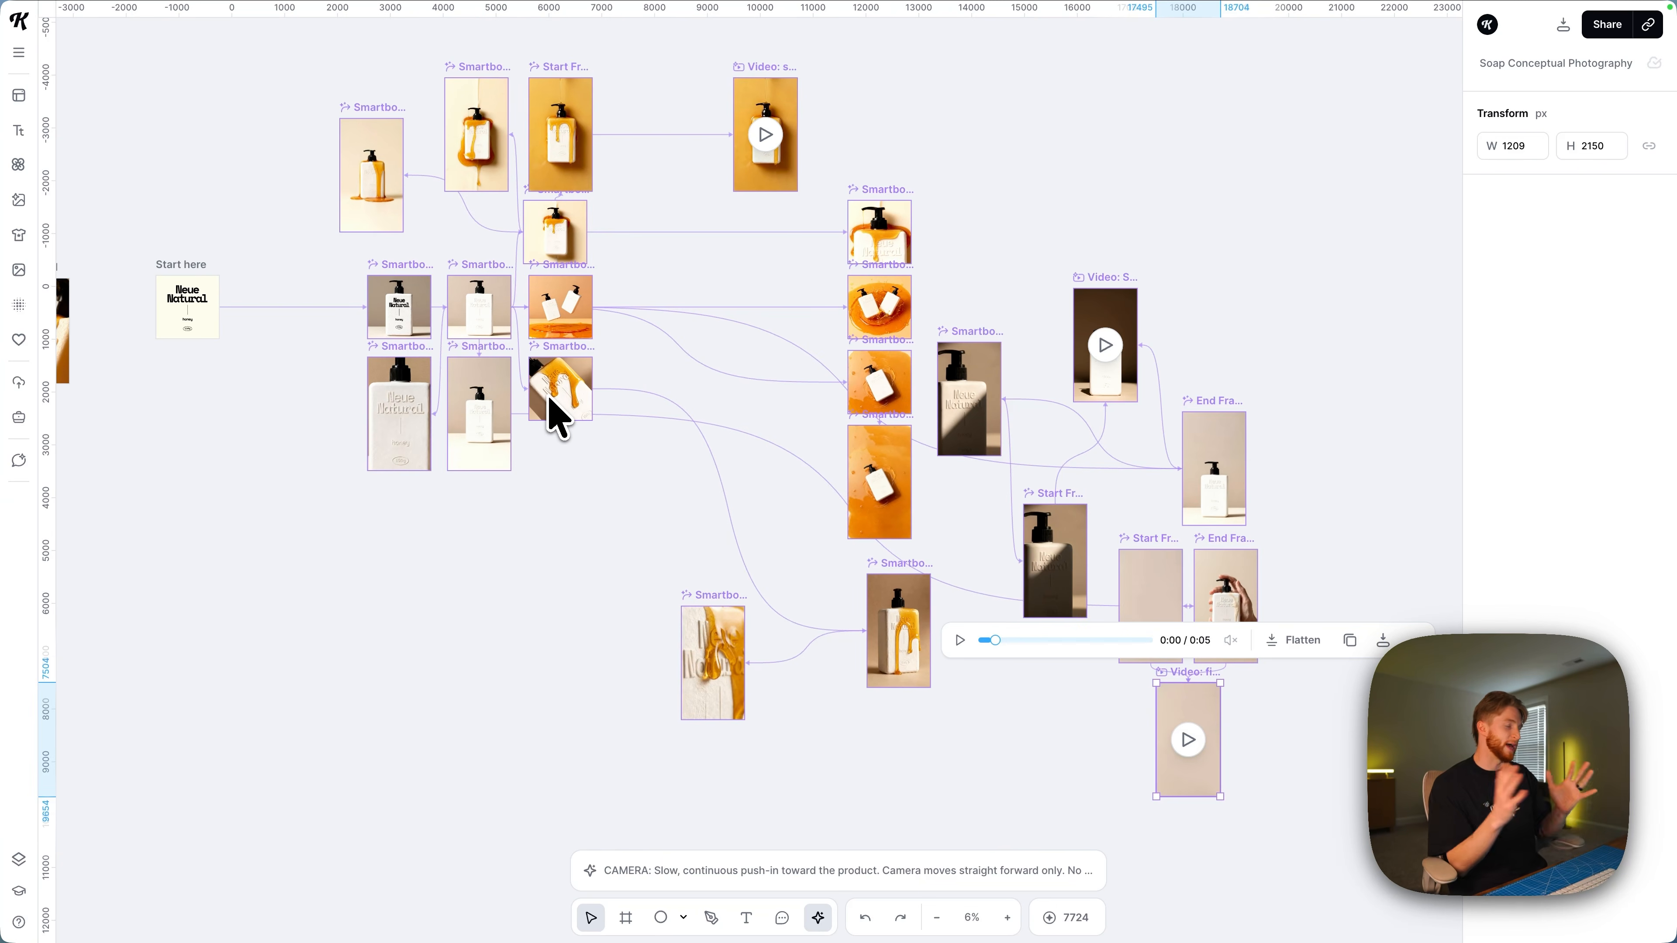